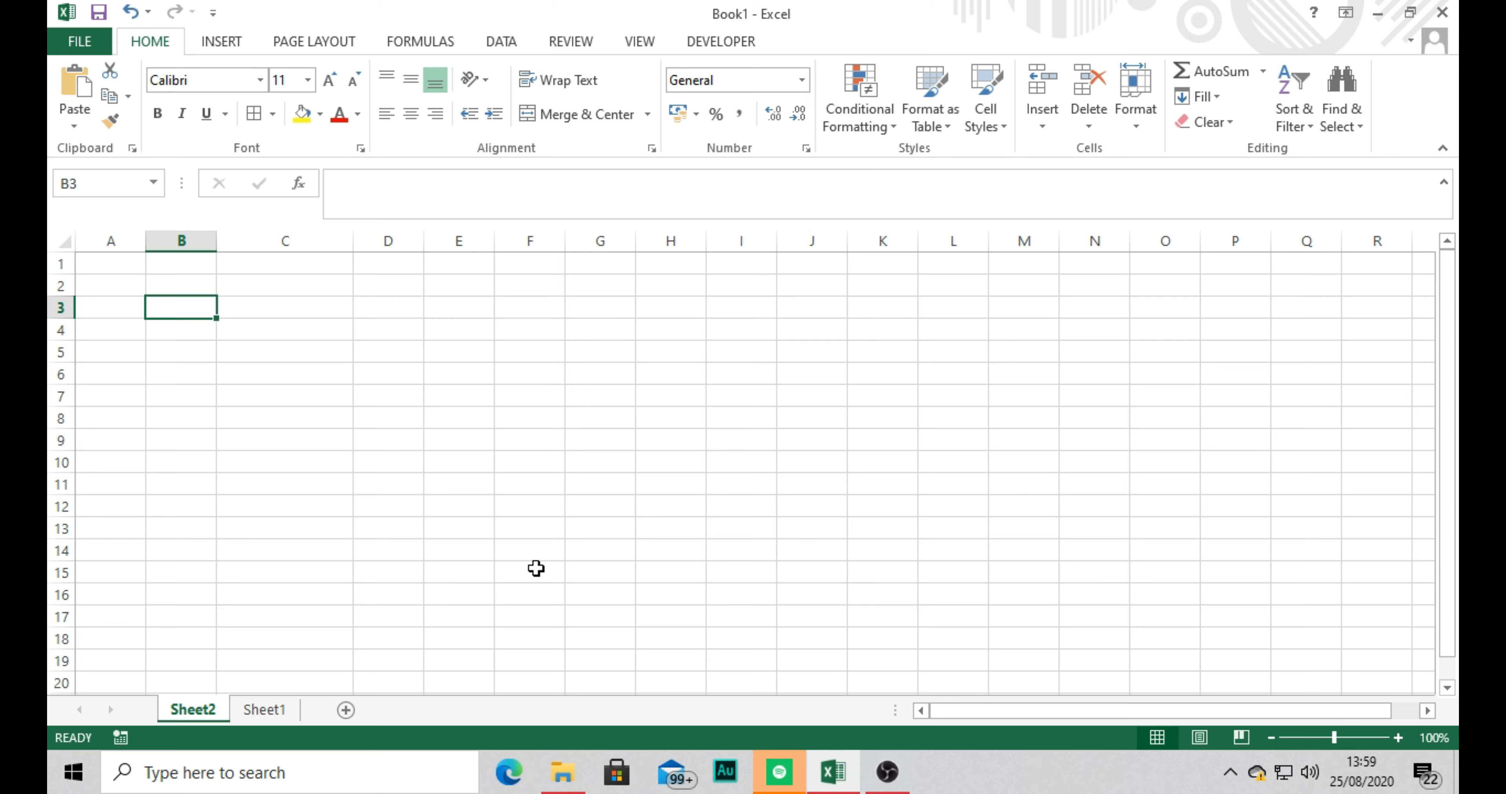
Step: Narrow column C to match its neighbours and enter the headers KODE in B4 and BIAYA in C4
{"action": "left_click", "coordinate": [286, 448]}
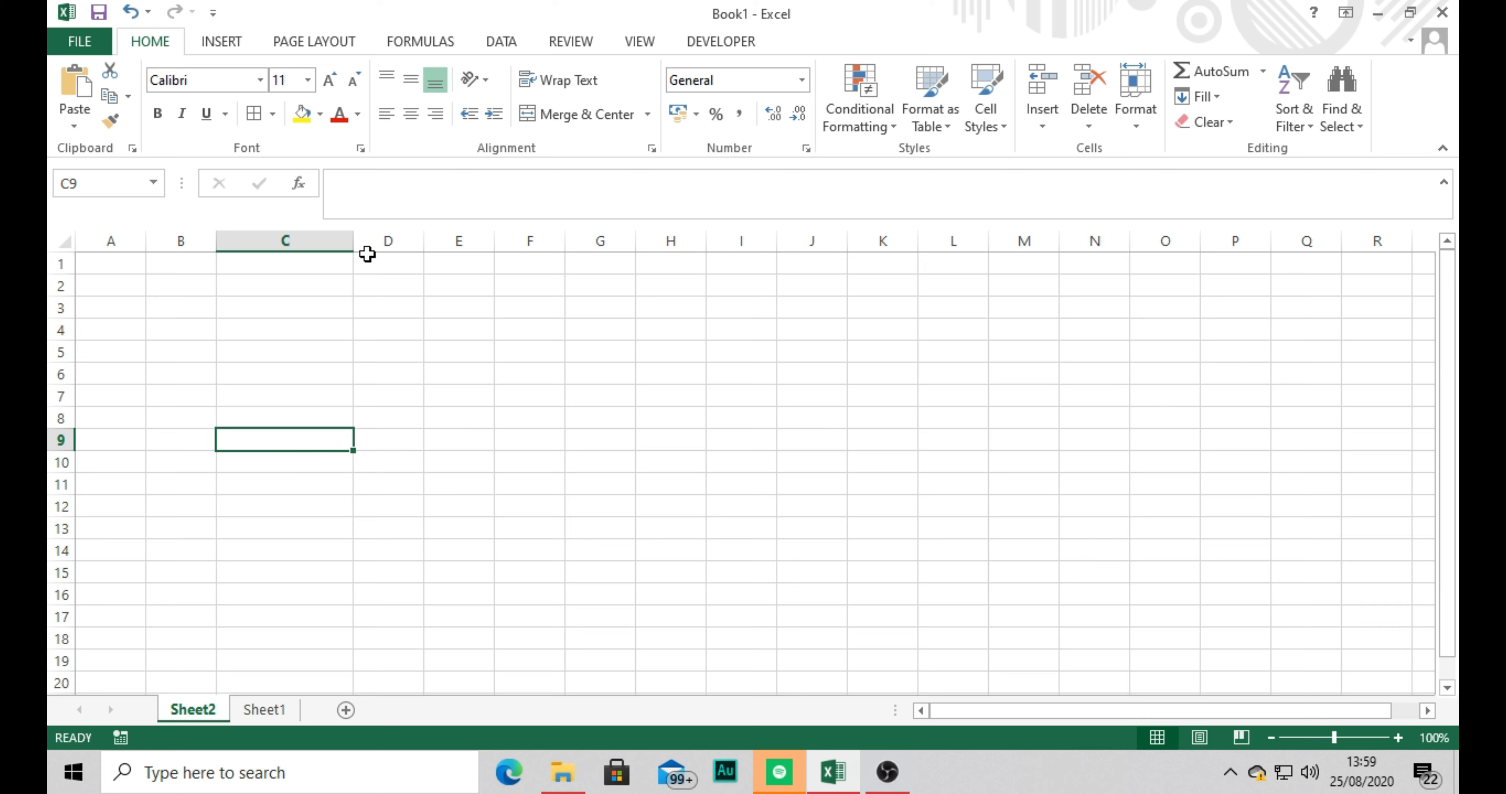
{"action": "left_click_drag", "start_coordinate": [352, 241], "coordinate": [284, 241]}
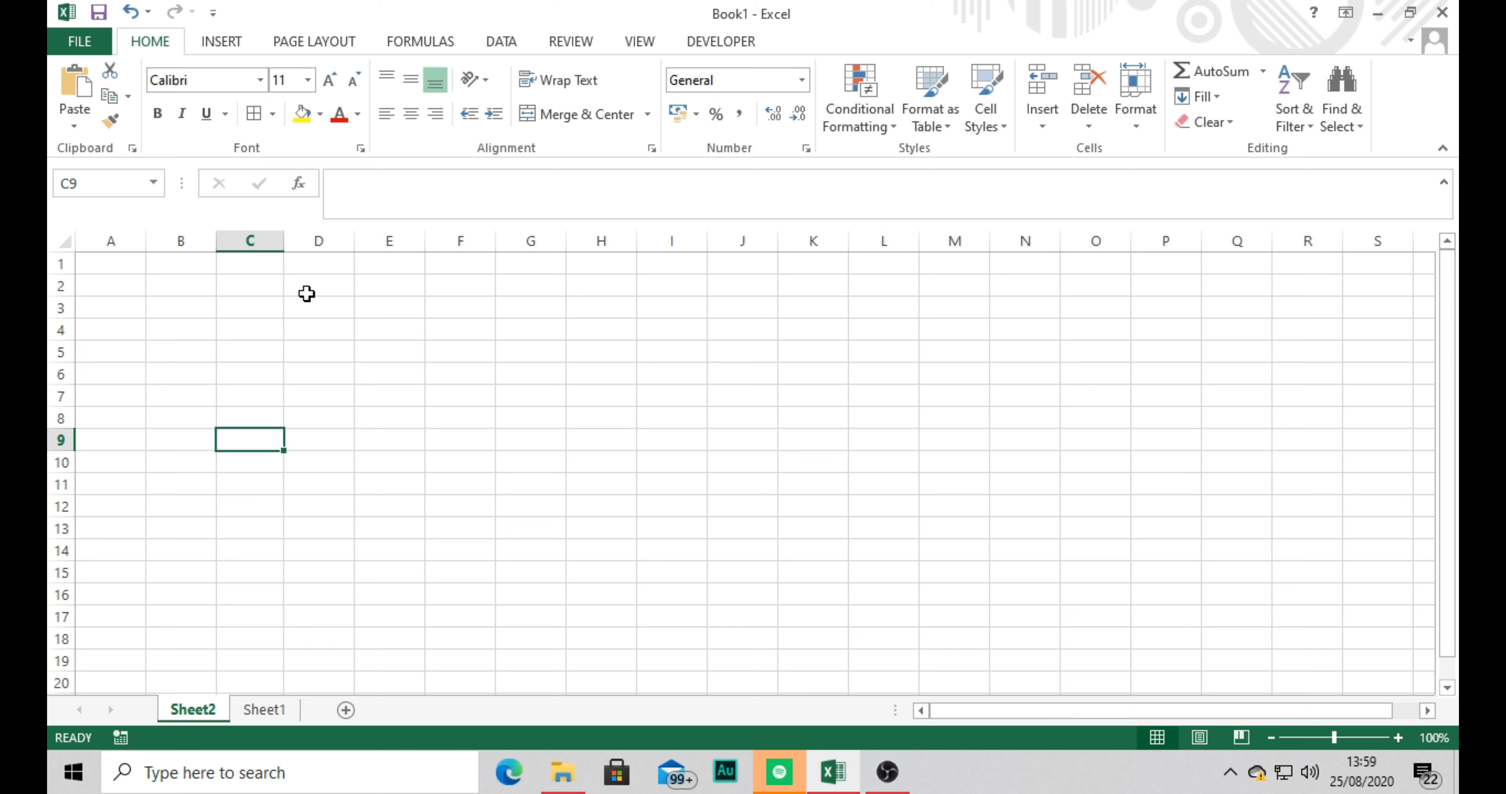
{"action": "left_click", "coordinate": [158, 328]}
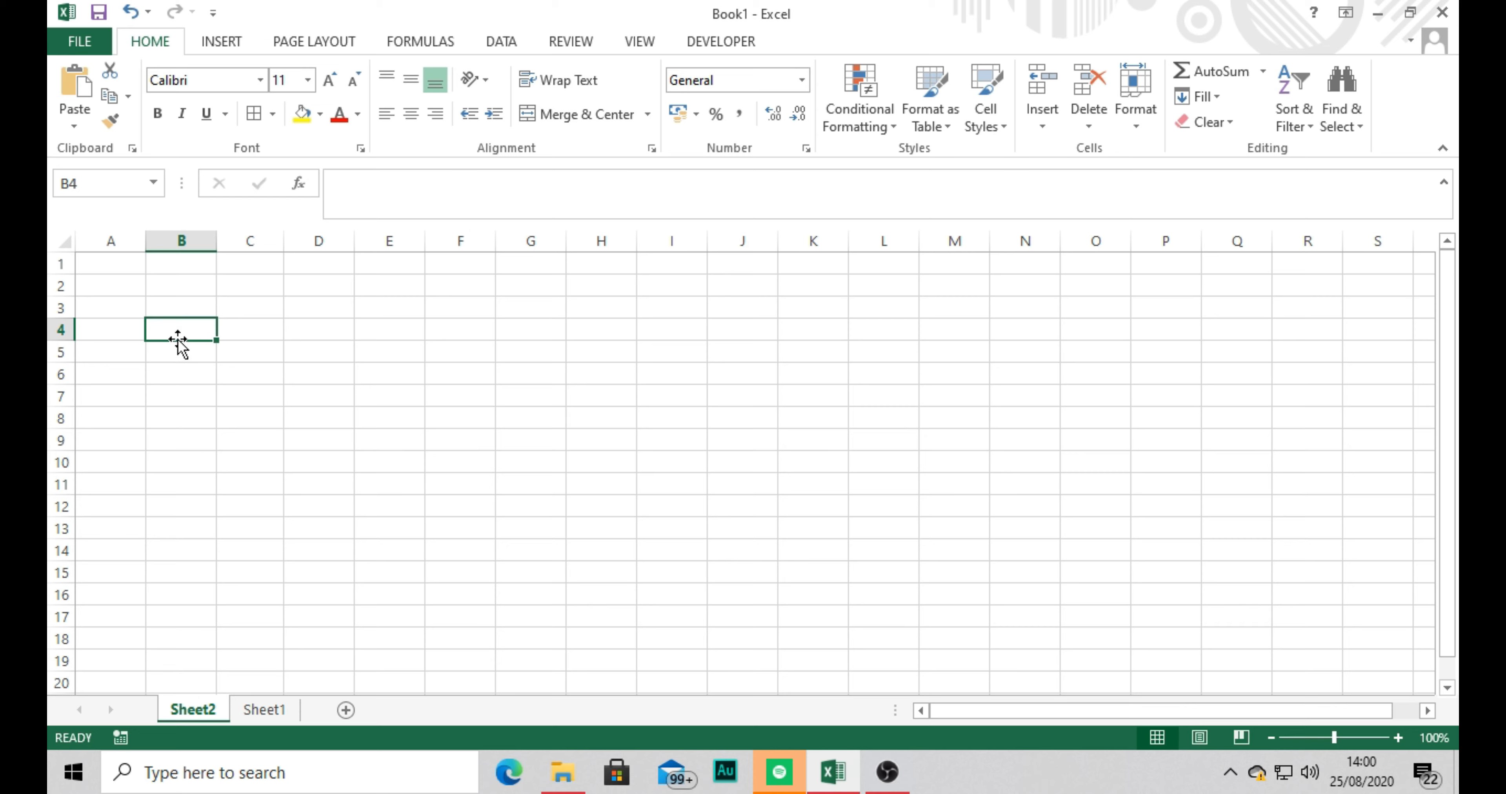
{"action": "type", "text": "KODE"}
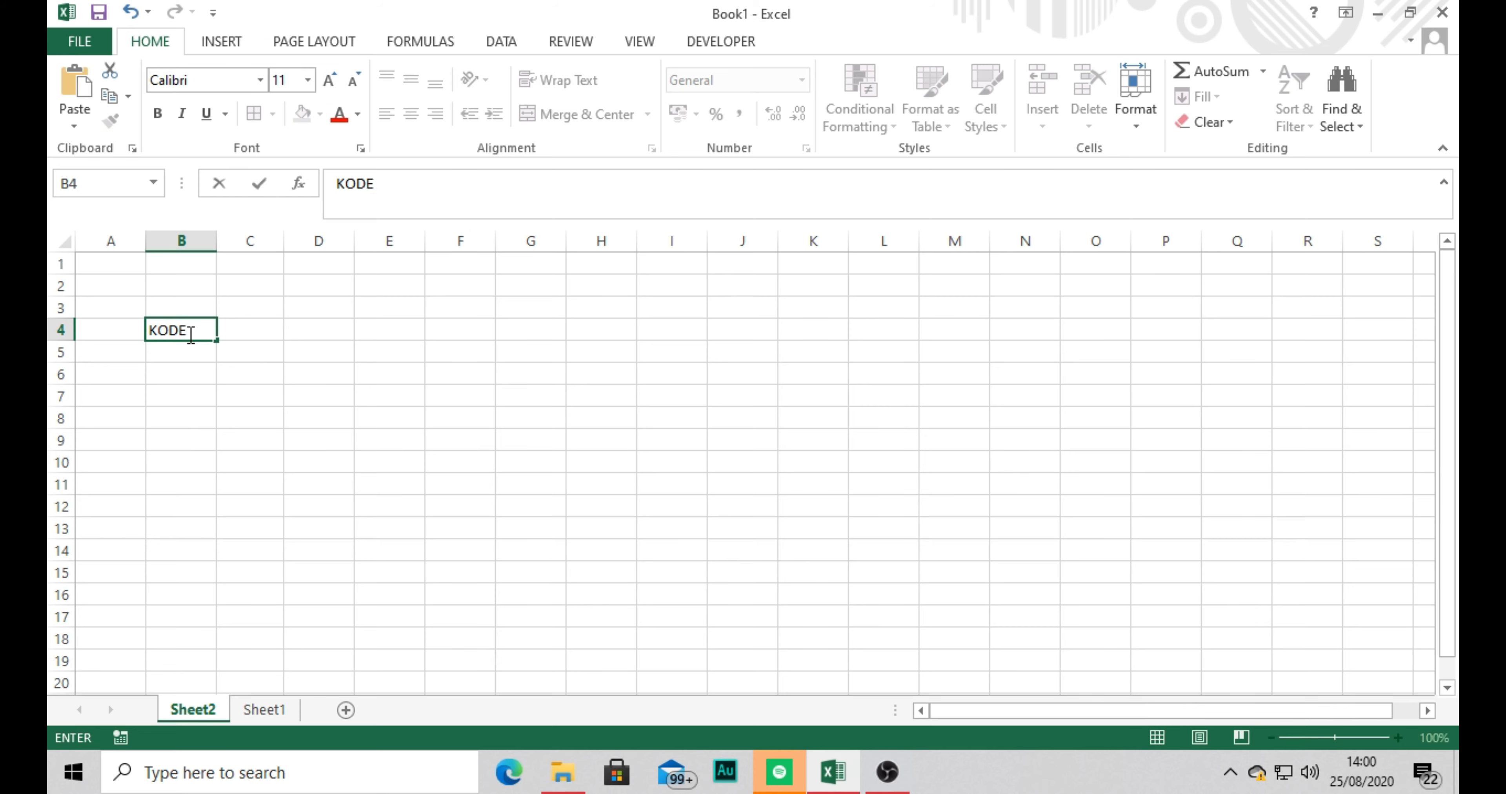
{"action": "key", "text": "Tab"}
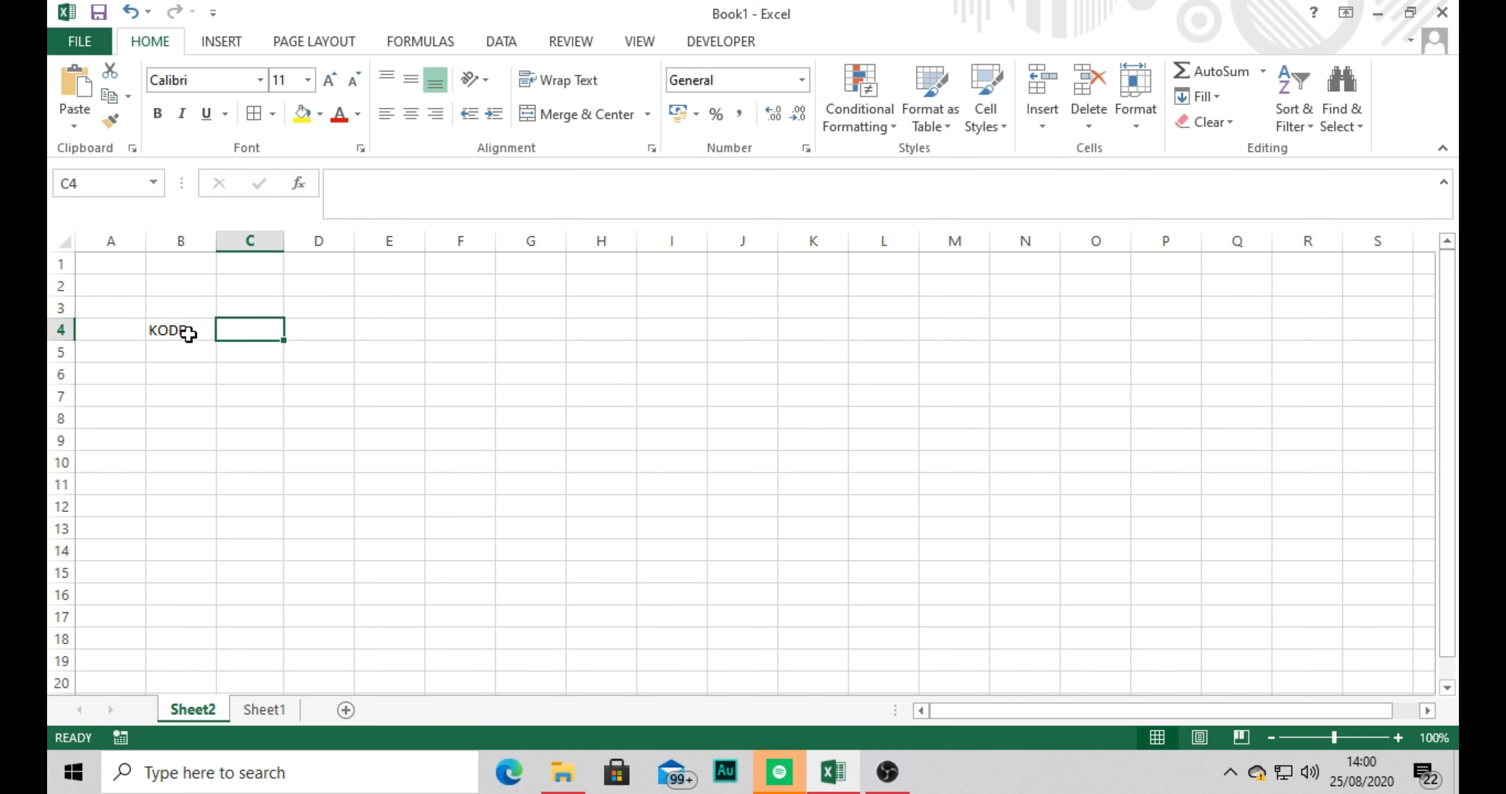
{"action": "type", "text": "BIAYA"}
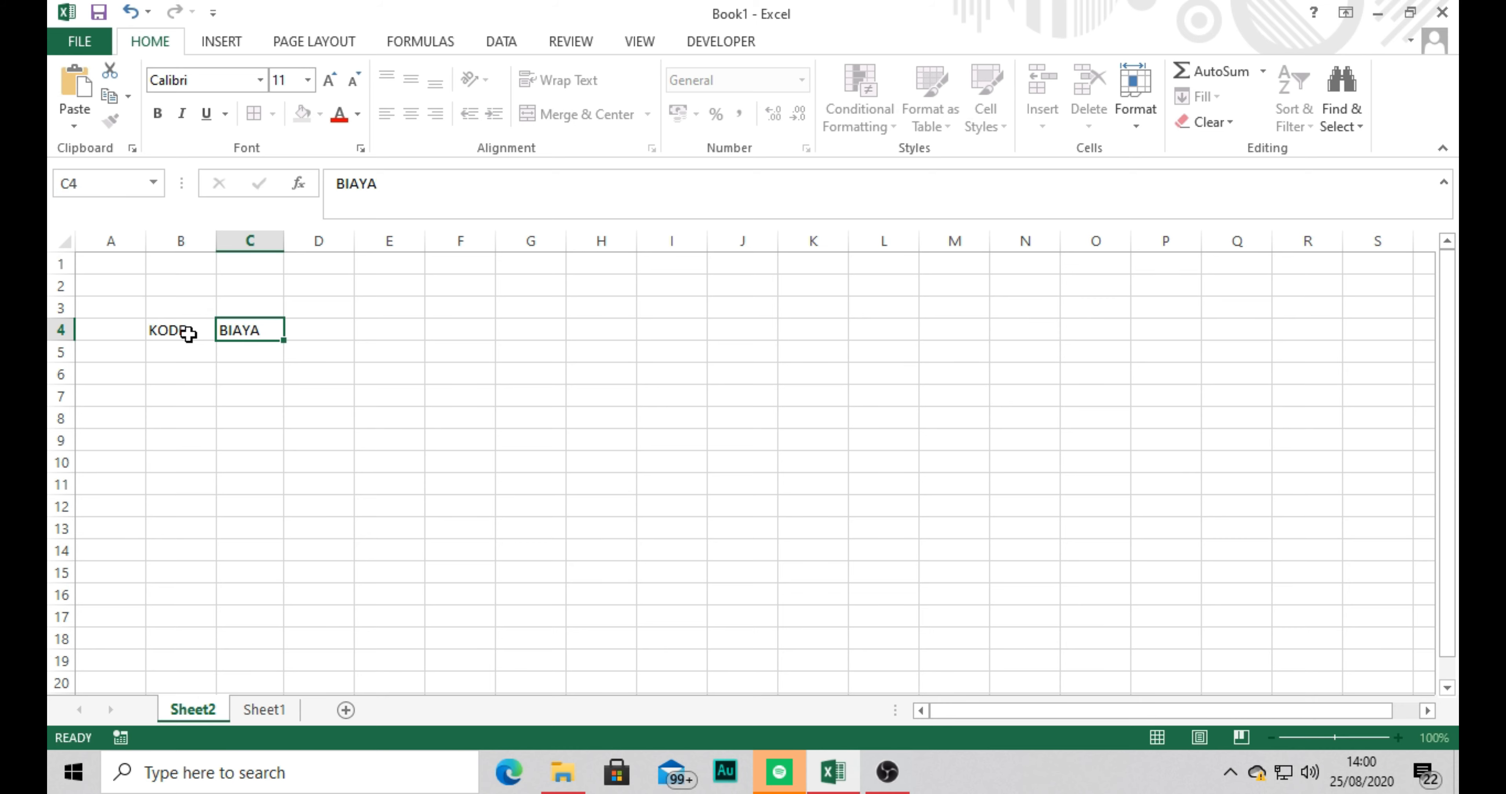
{"action": "key", "text": "Return"}
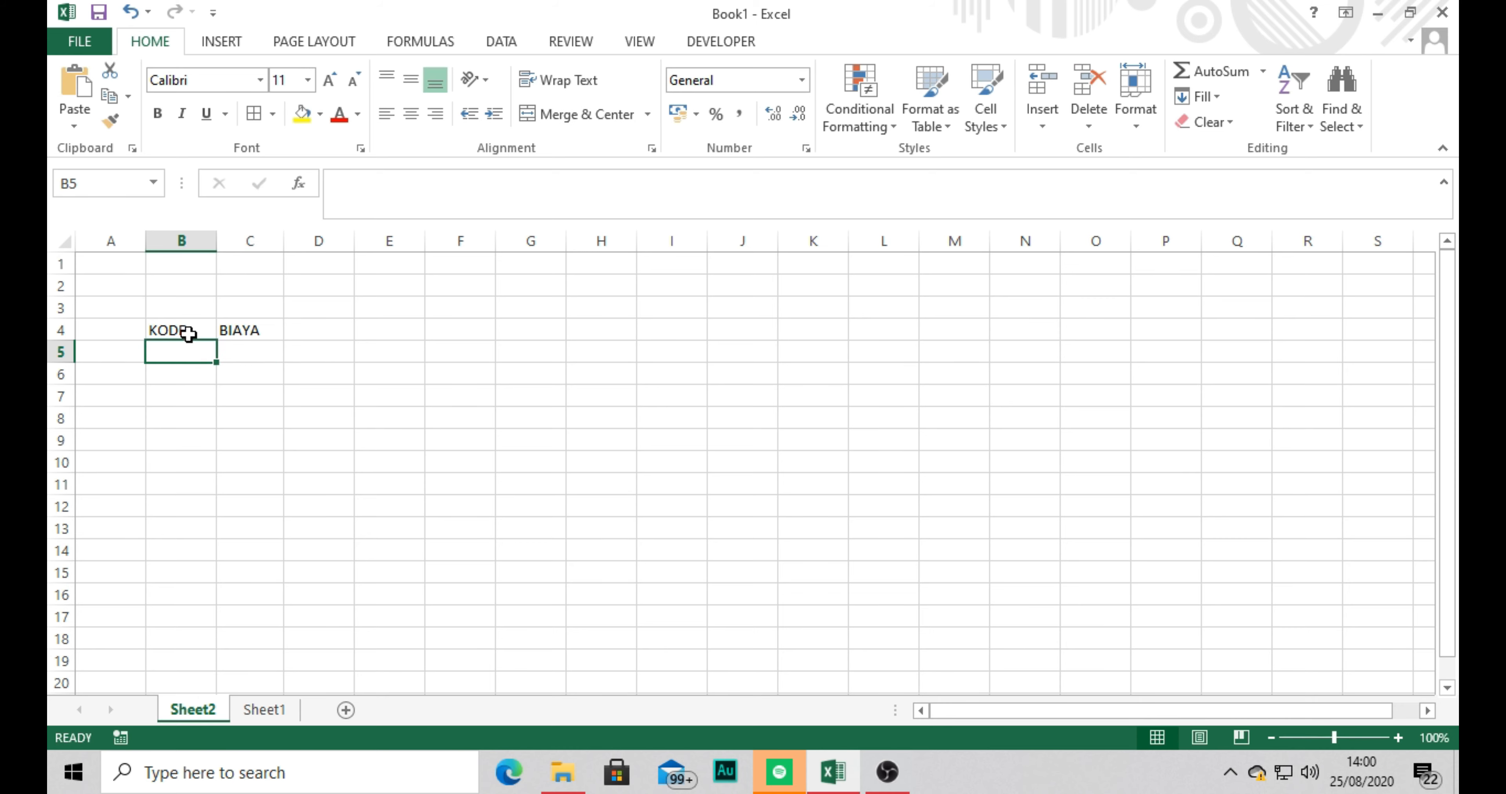
Step: List the codes 1-KAB, 2-KAB, 1-TIF and 2-TIF in cells B5 to B8 under the KODE header
{"action": "type", "text": "1-"}
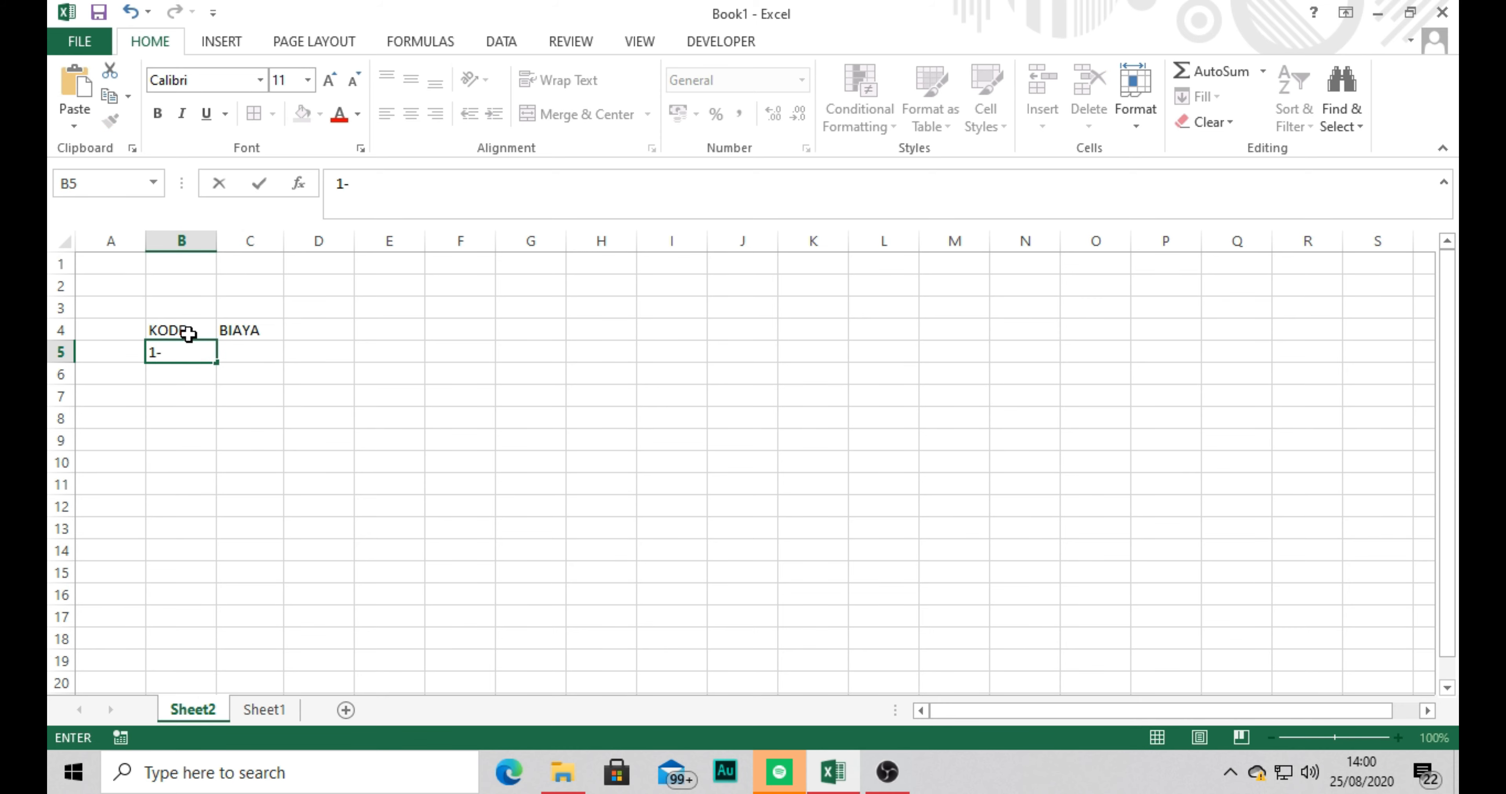
{"action": "type", "text": "KAB"}
{"action": "key", "text": "Return"}
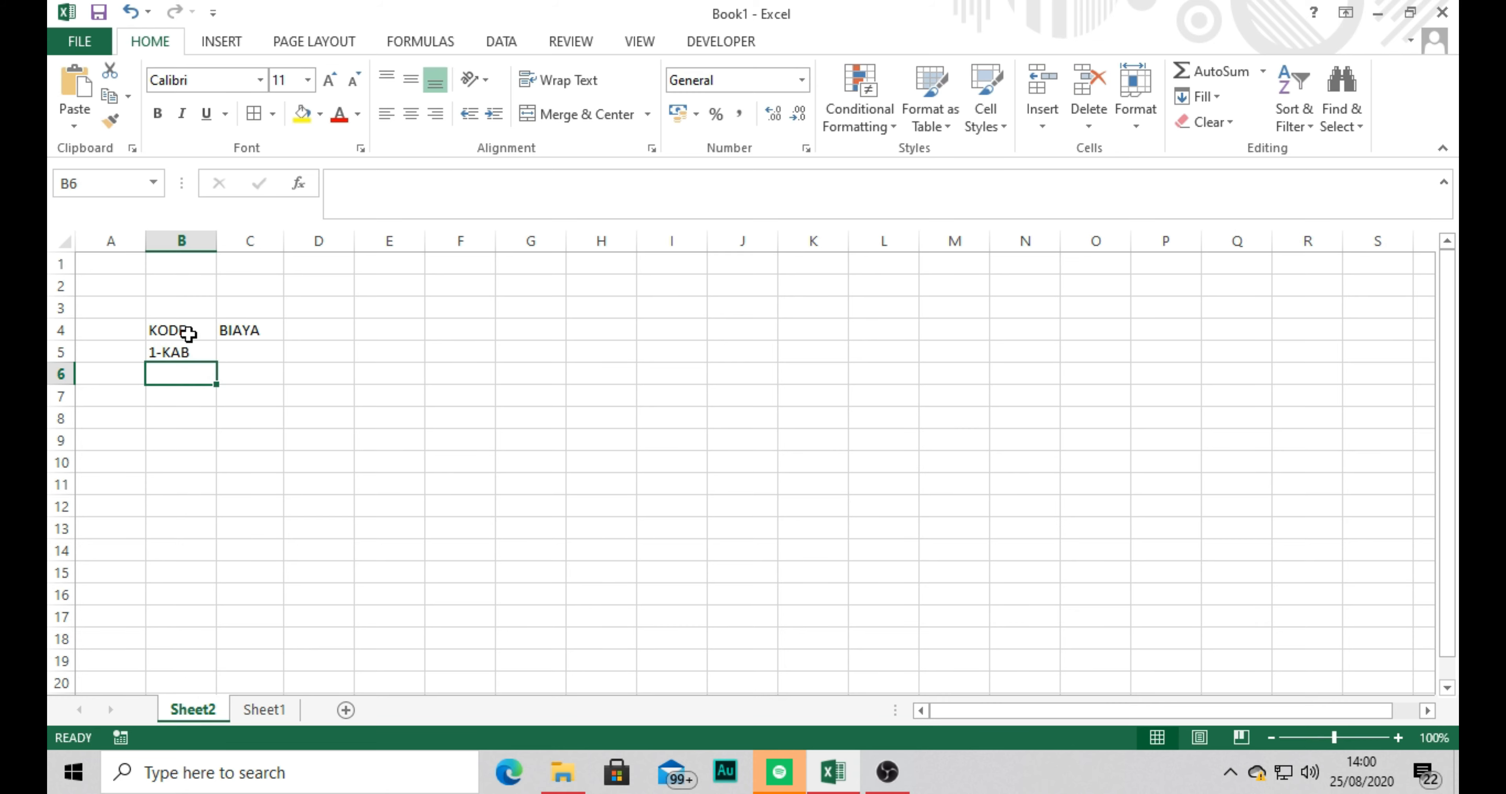
{"action": "type", "text": "2"}
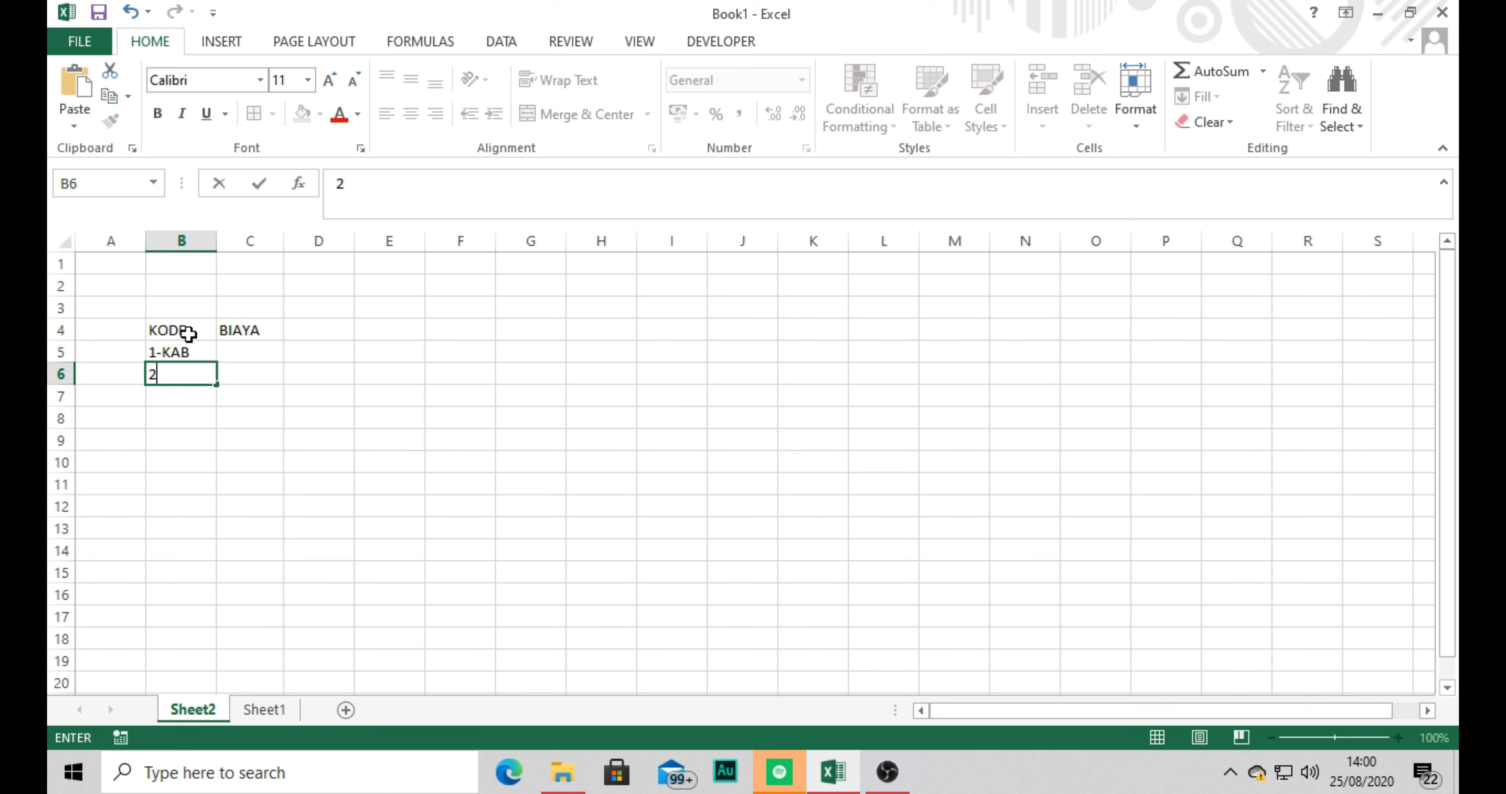
{"action": "type", "text": "-KAB"}
{"action": "key", "text": "Return"}
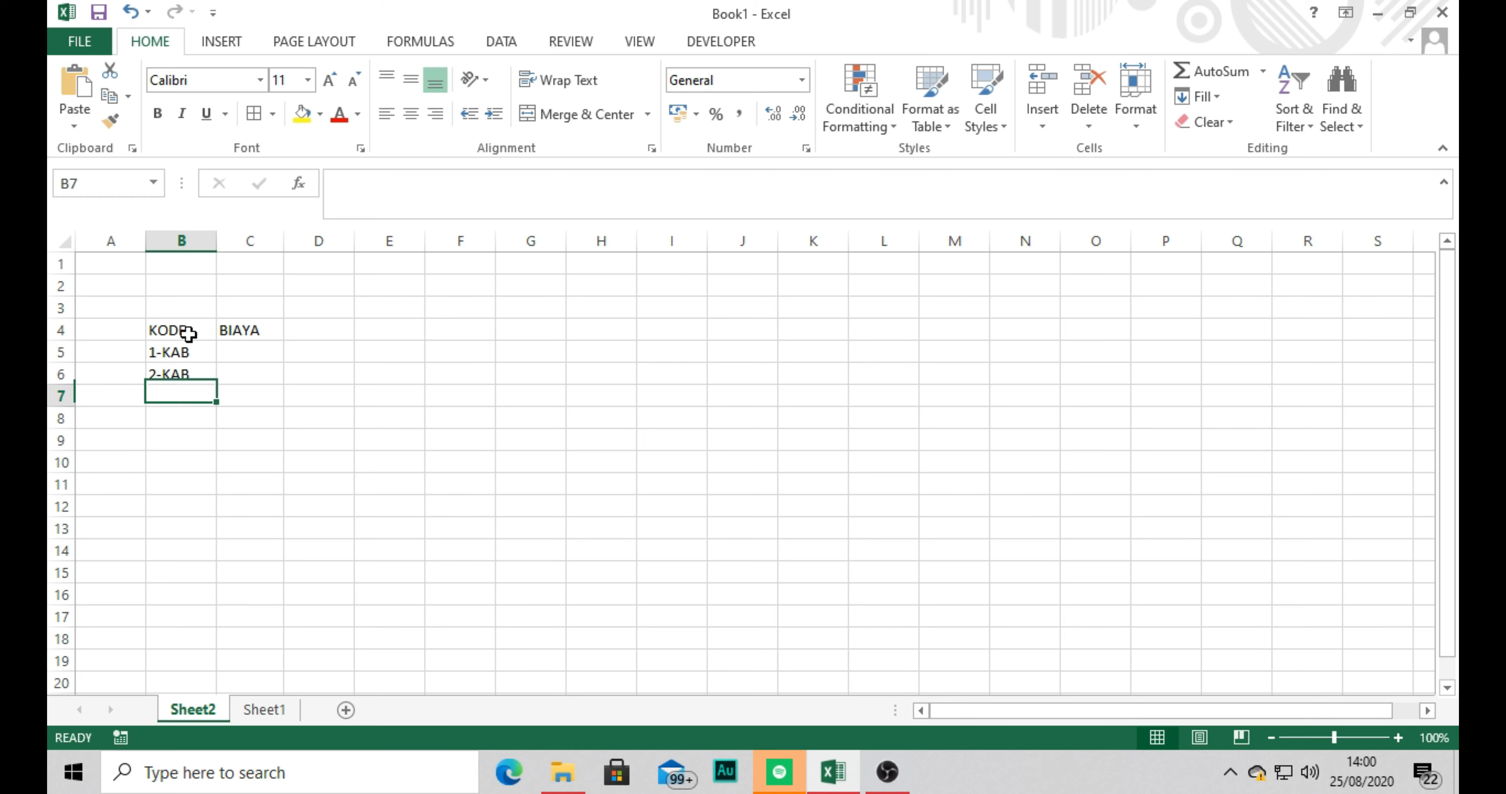
{"action": "type", "text": "1-TIF"}
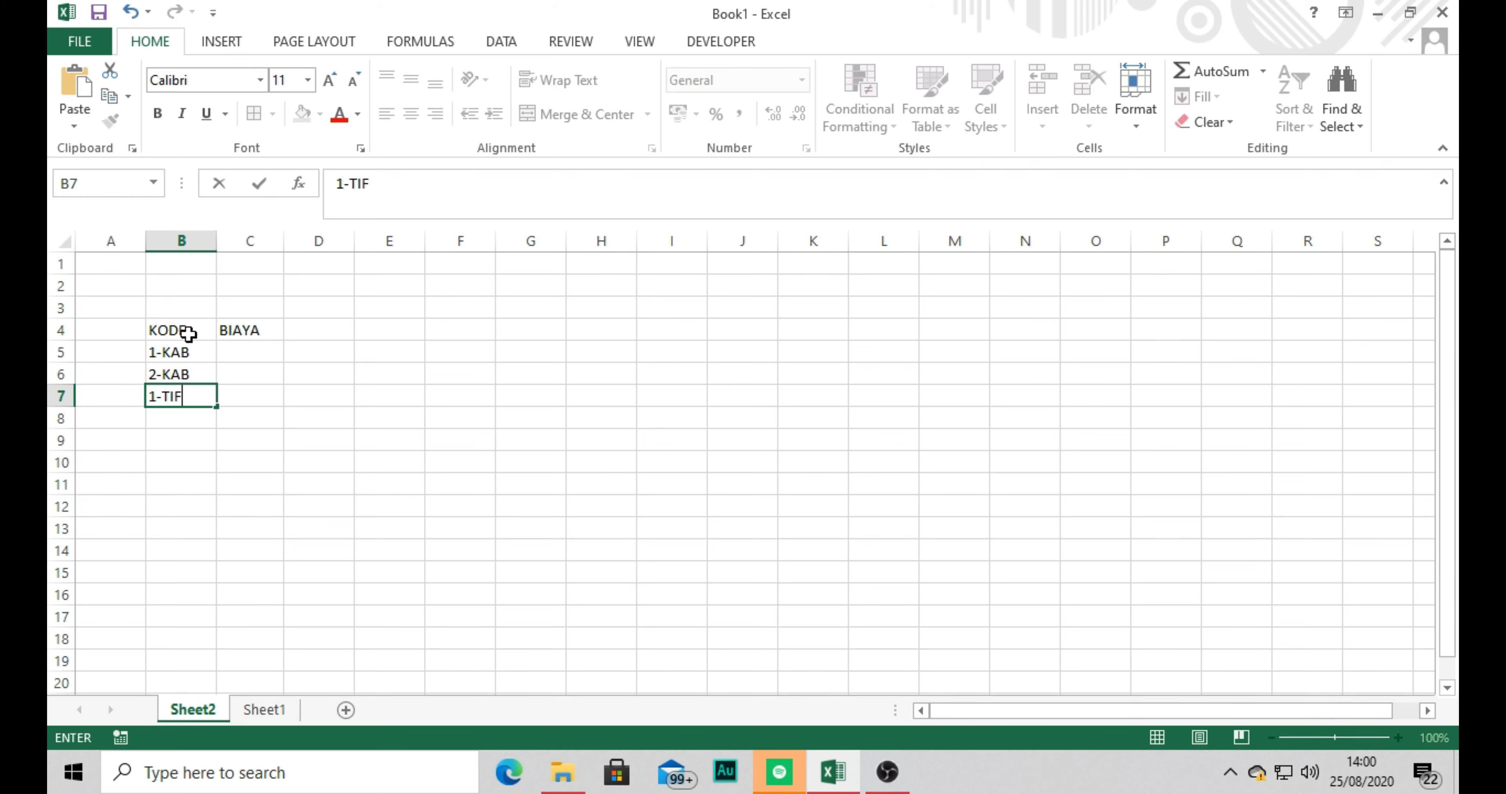
{"action": "key", "text": "Return"}
{"action": "type", "text": "2-TIF"}
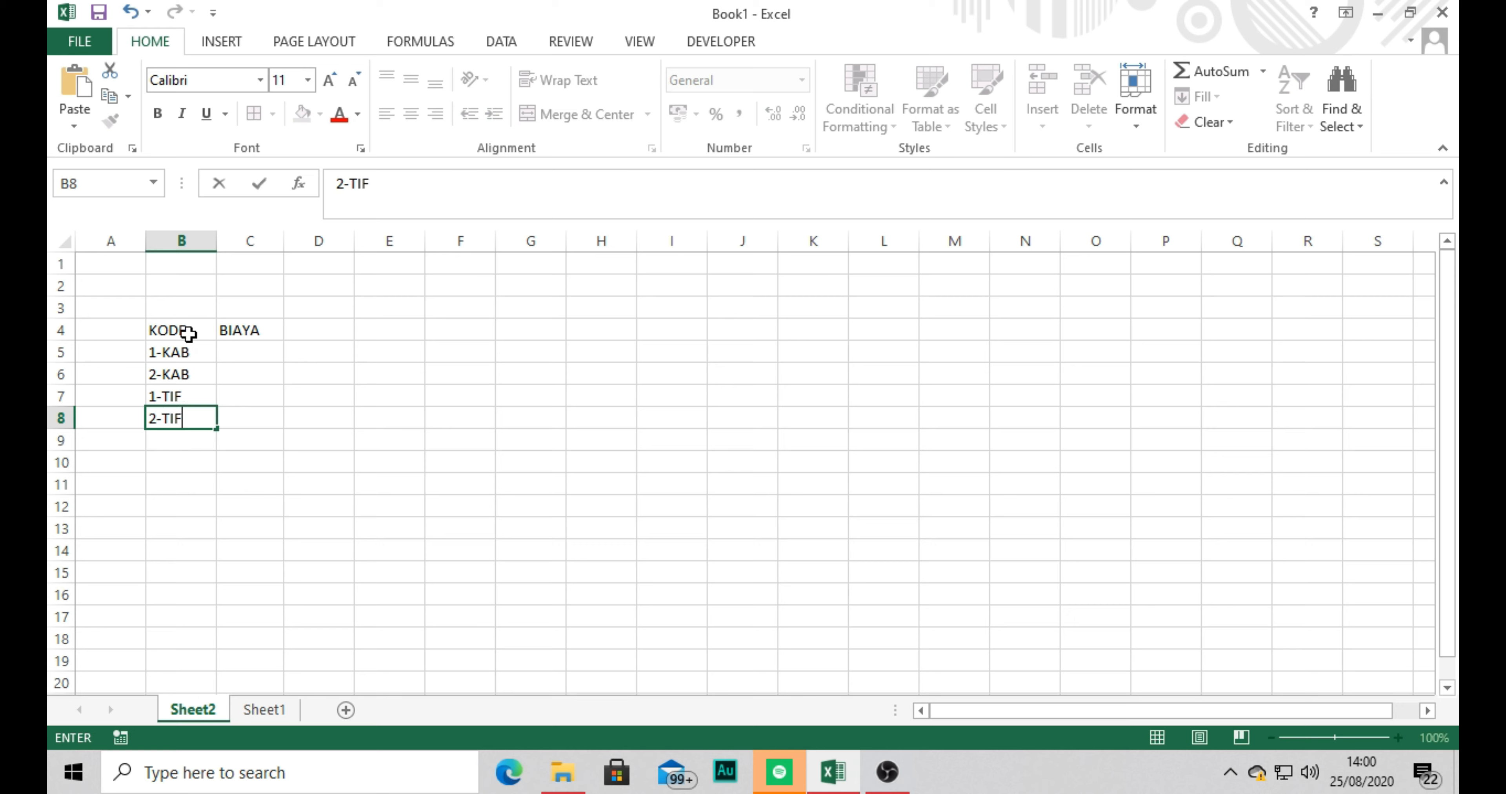
{"action": "key", "text": "Return"}
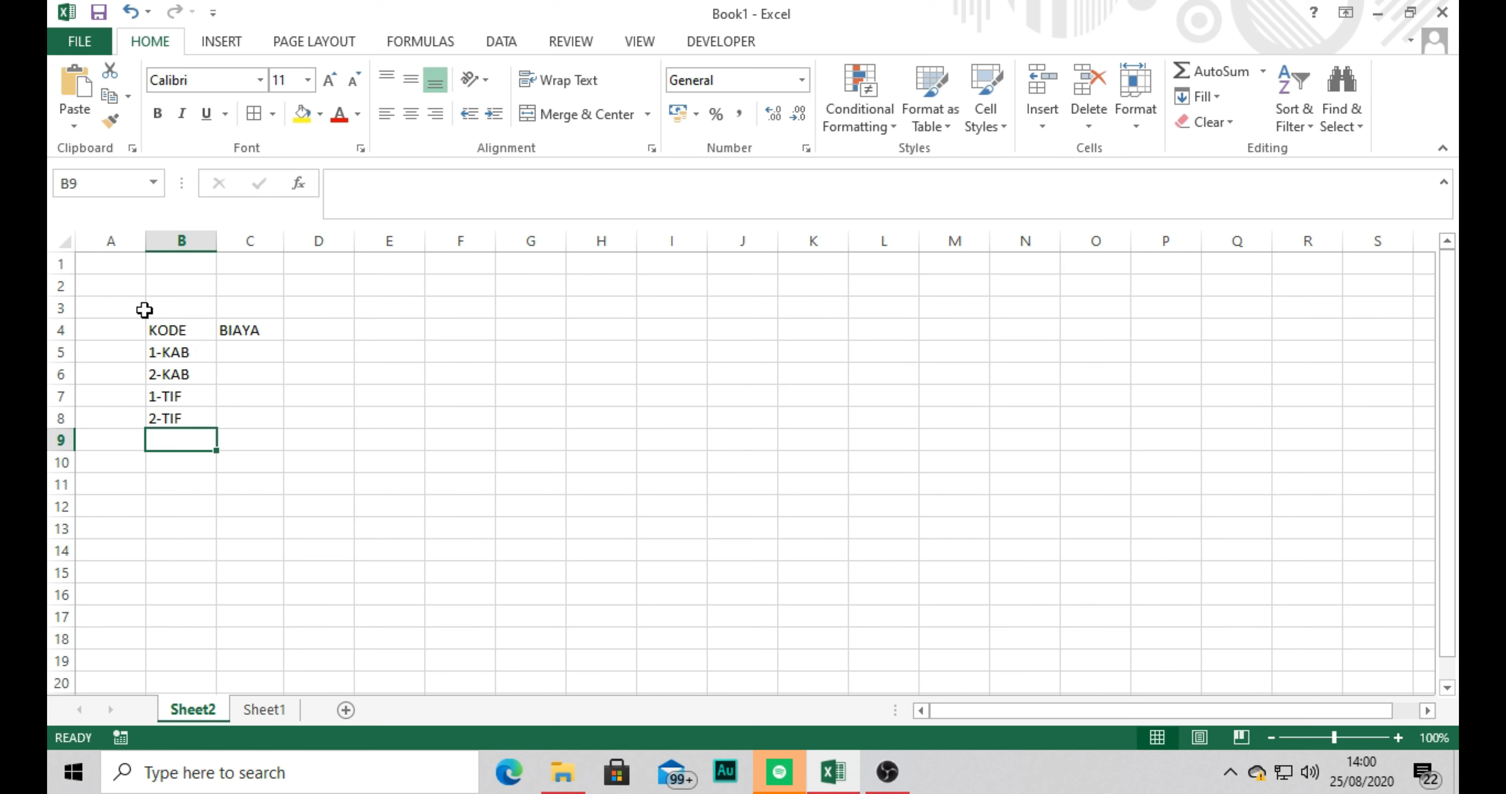
Step: Apply borders to all cells of the table in B4:C8
{"action": "left_click", "coordinate": [167, 328]}
{"action": "left_click_drag", "start_coordinate": [166, 328], "coordinate": [255, 413]}
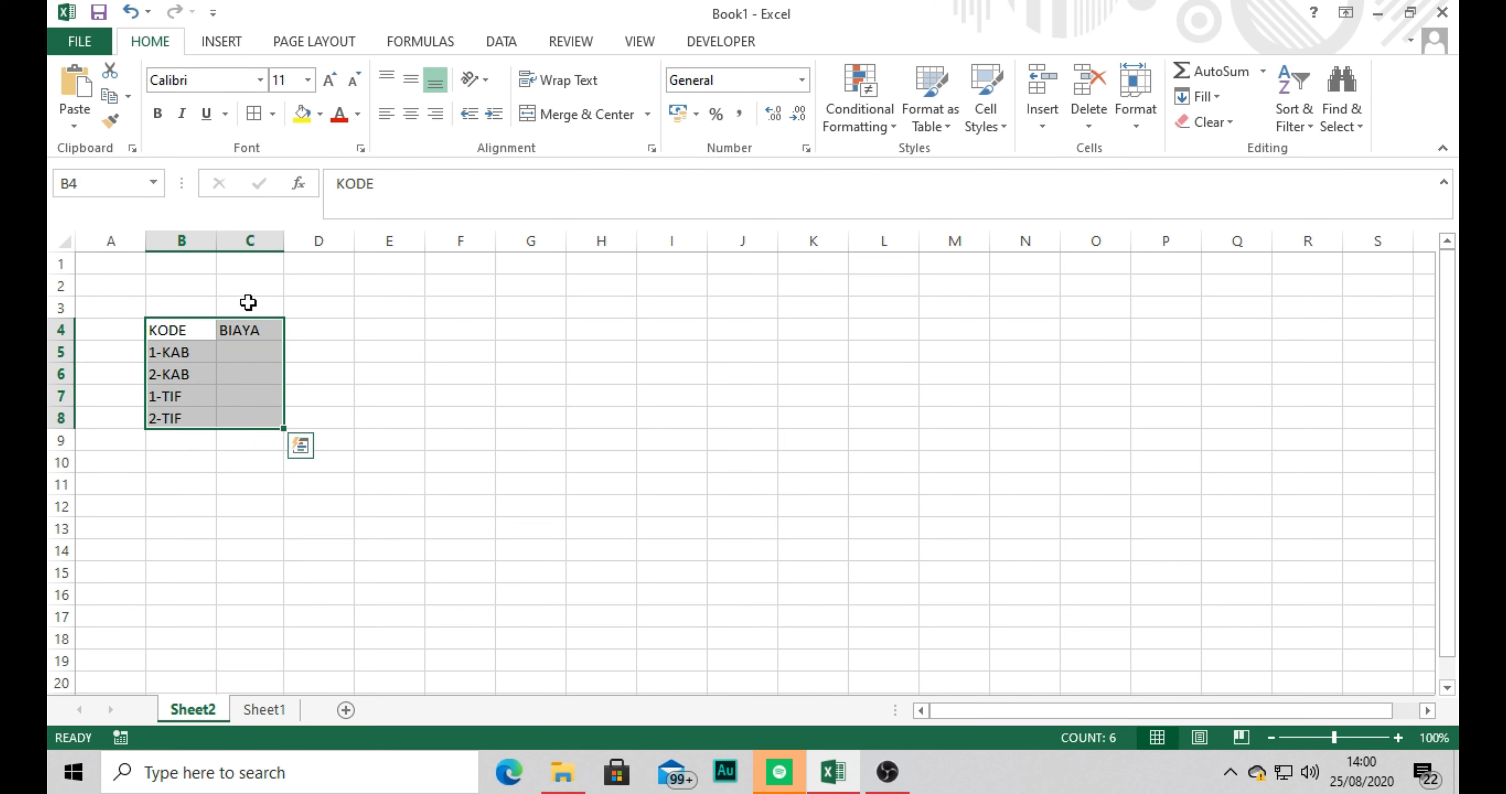
{"action": "left_click", "coordinate": [254, 115]}
{"action": "left_click", "coordinate": [336, 347]}
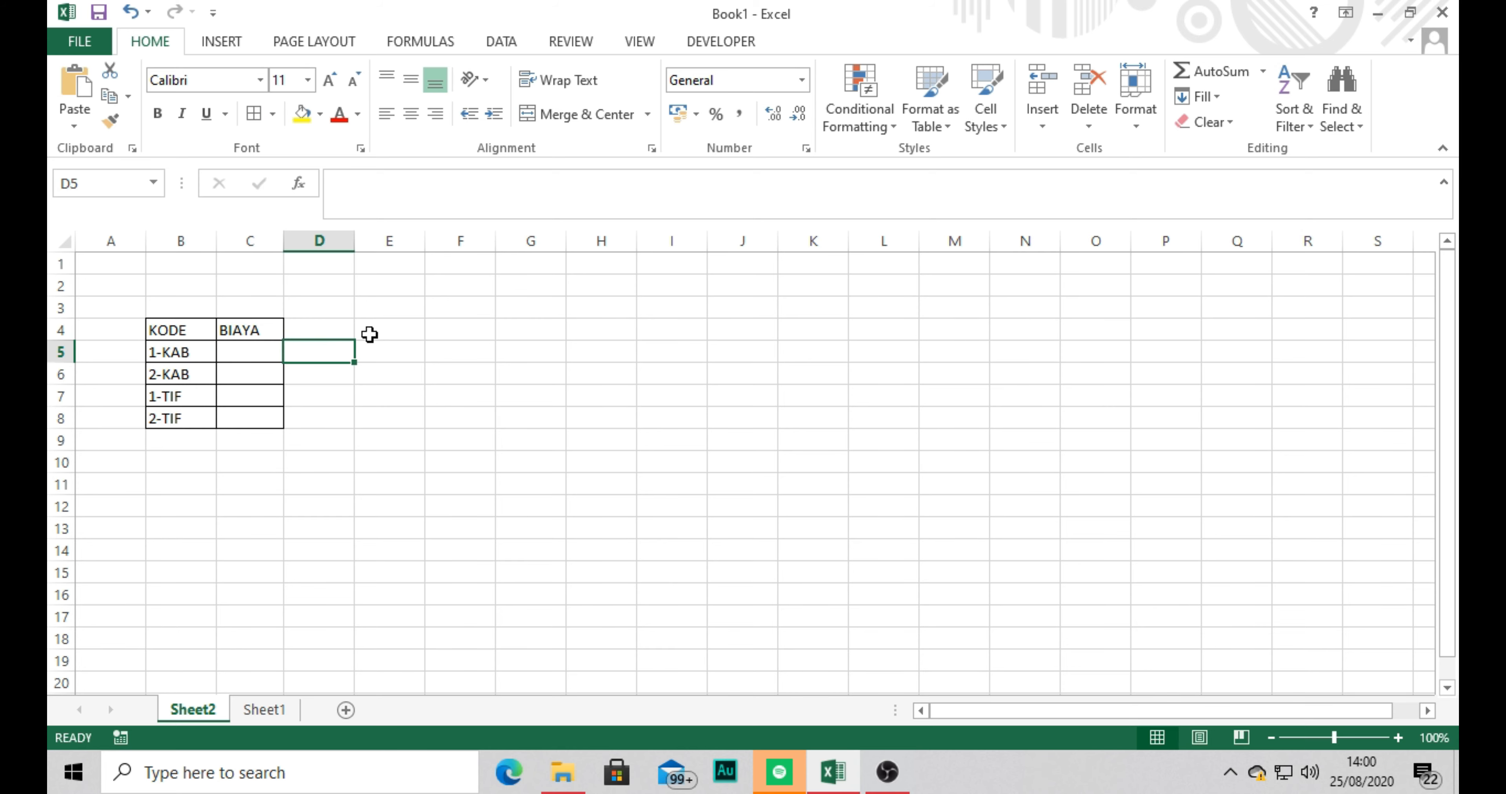
Step: Centre the contents of the table in B4:C8 horizontally and vertically
{"action": "left_click_drag", "start_coordinate": [153, 328], "coordinate": [234, 413]}
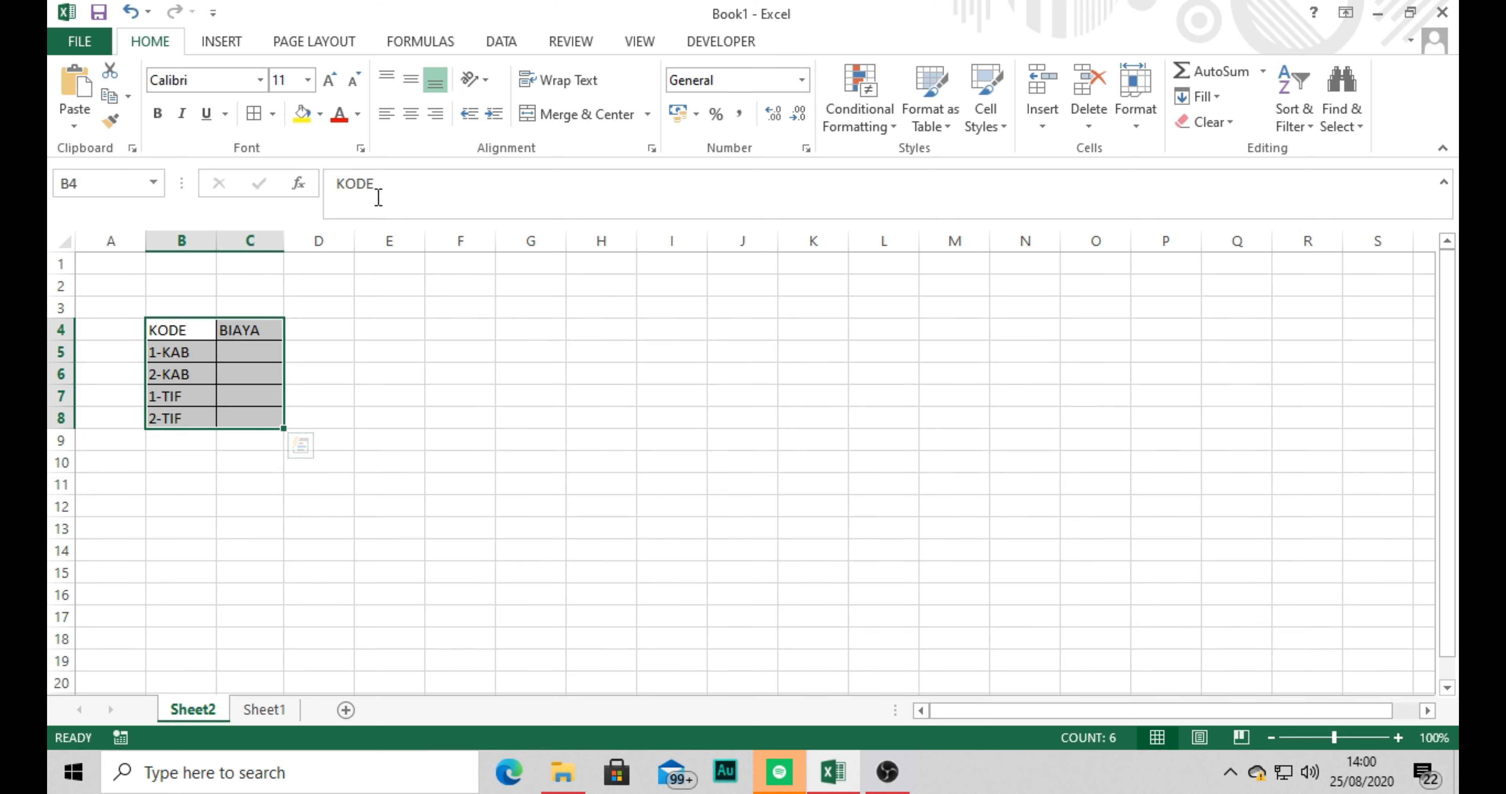
{"action": "left_click", "coordinate": [411, 79]}
{"action": "left_click", "coordinate": [411, 113]}
{"action": "left_click", "coordinate": [469, 351]}
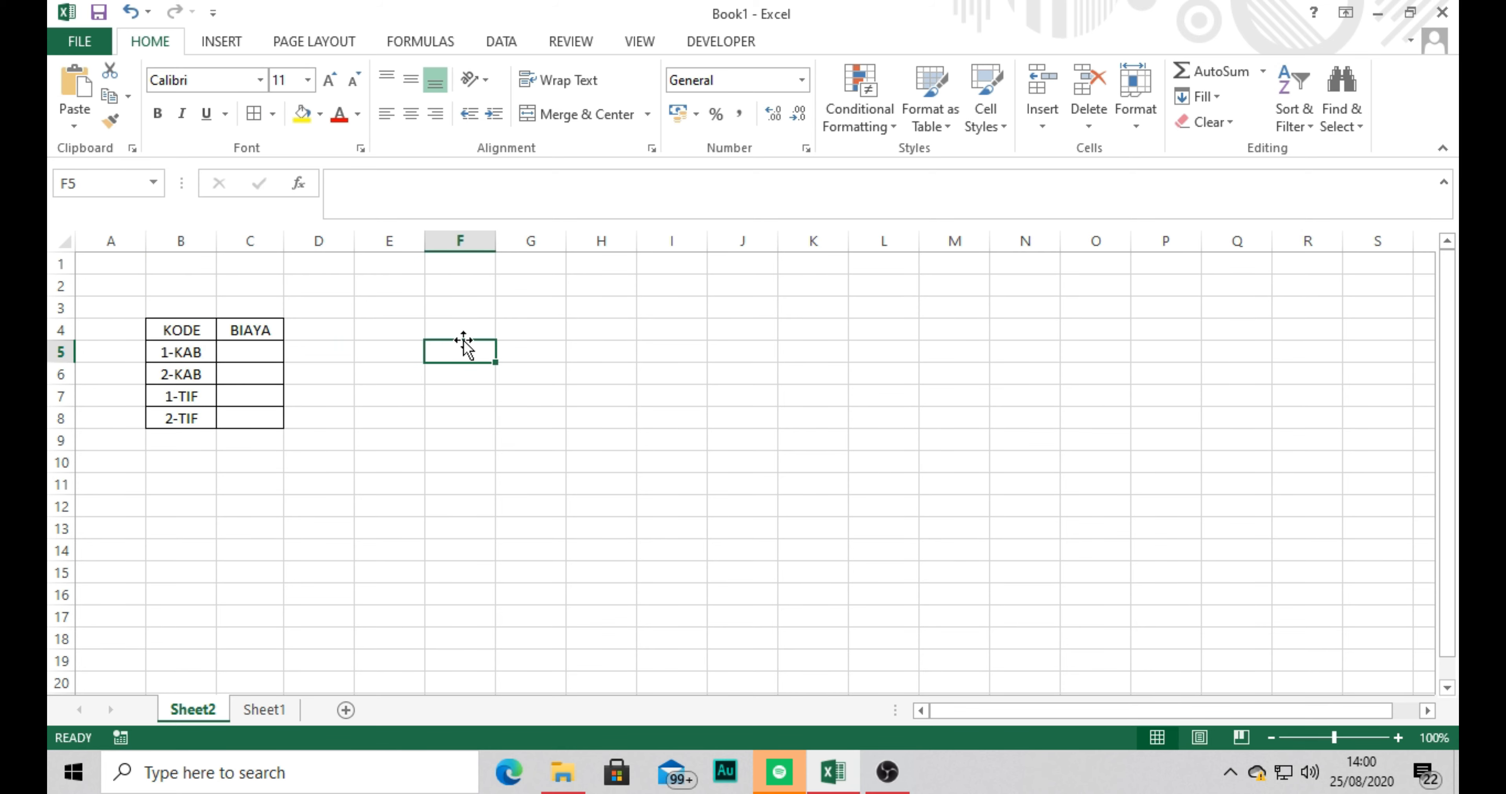
Step: Start a lookup table with the headers KODE in E4 and BIAYA in F4
{"action": "left_click", "coordinate": [406, 325]}
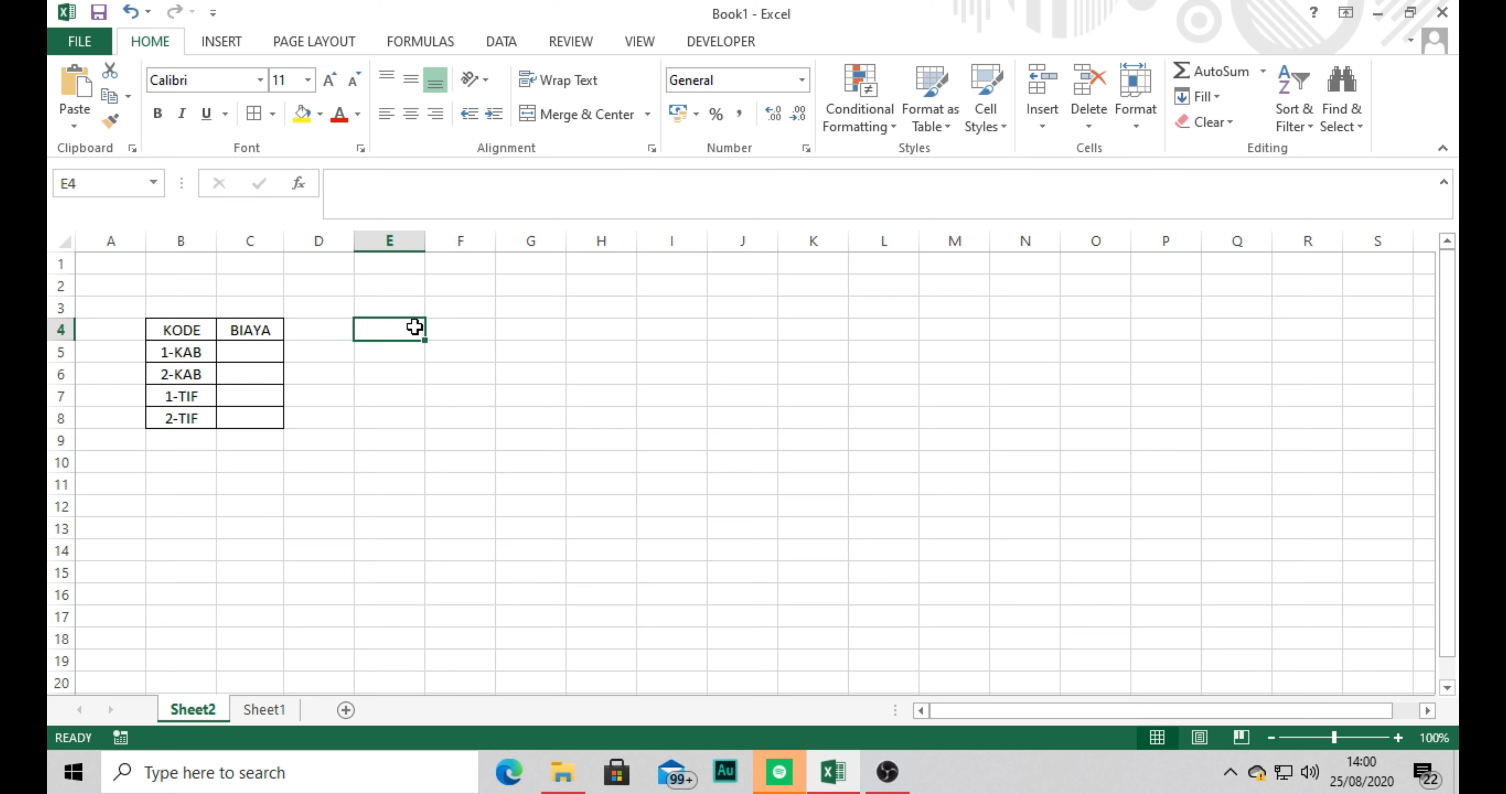
{"action": "type", "text": "KODE"}
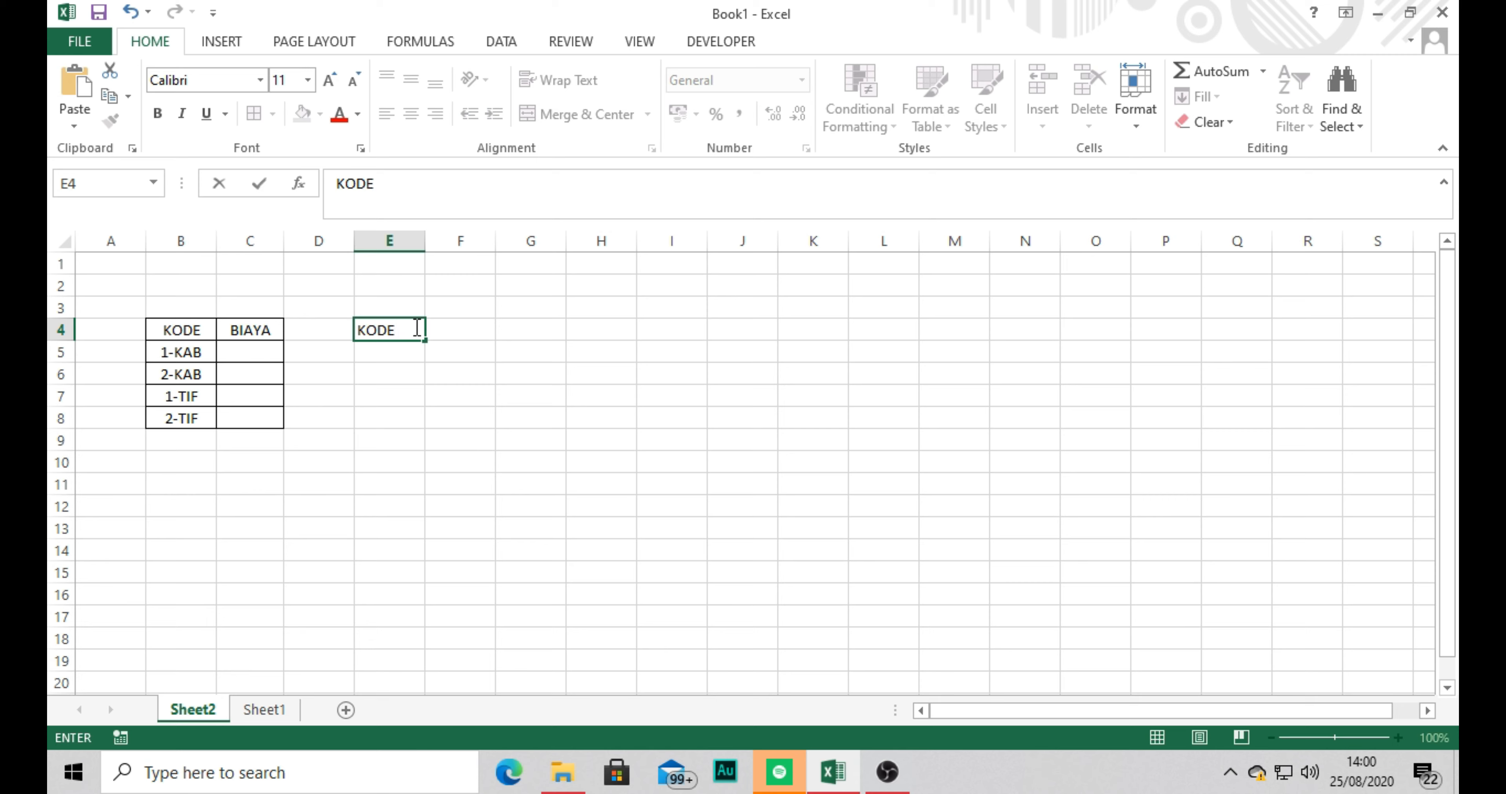
{"action": "key", "text": "Tab"}
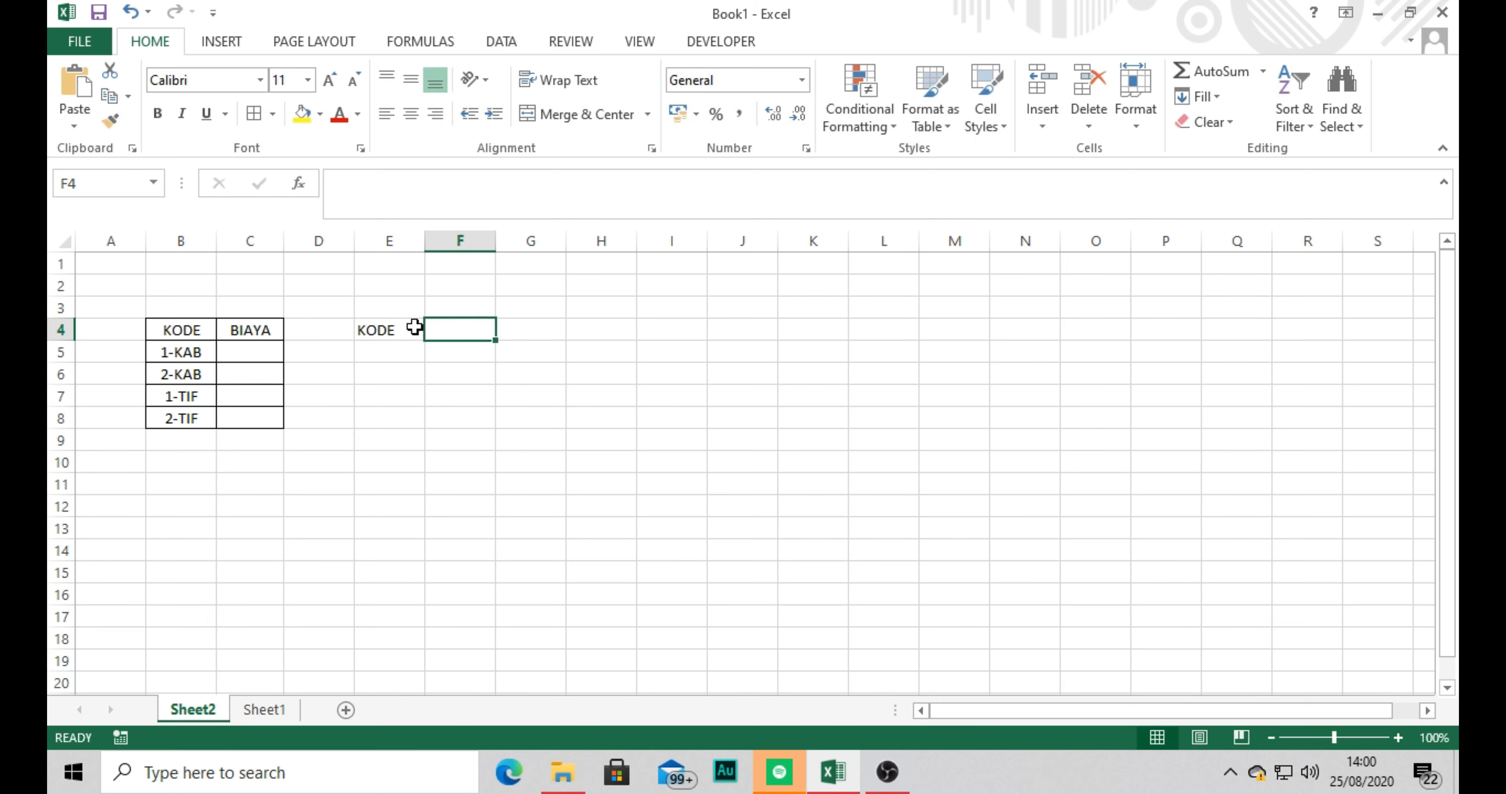
{"action": "type", "text": "BIAYA"}
{"action": "key", "text": "Return"}
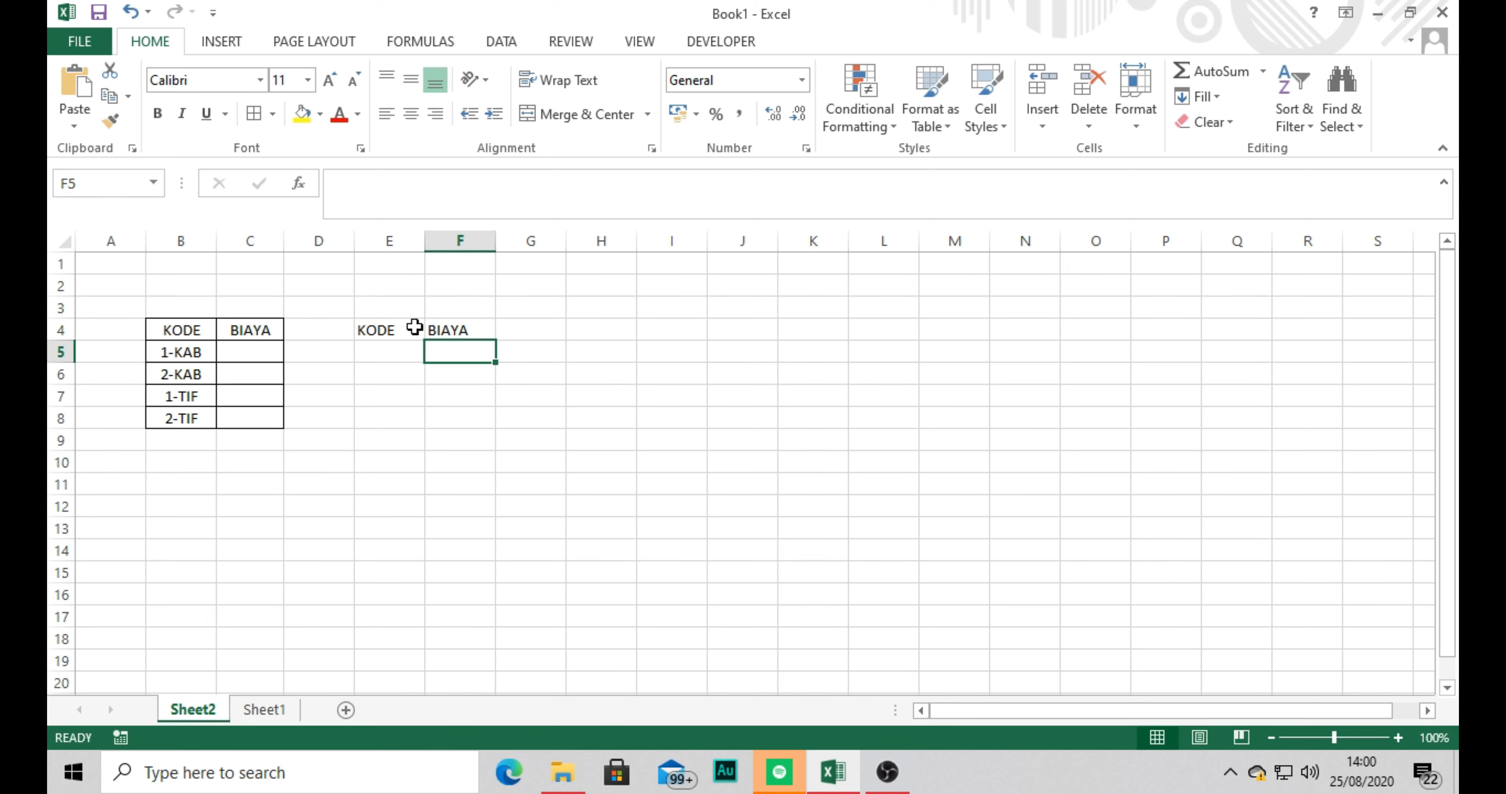
Step: Enter the codes 1 and 2 in cells E5 and E6 of the lookup table
{"action": "key", "text": "Left"}
{"action": "type", "text": "1"}
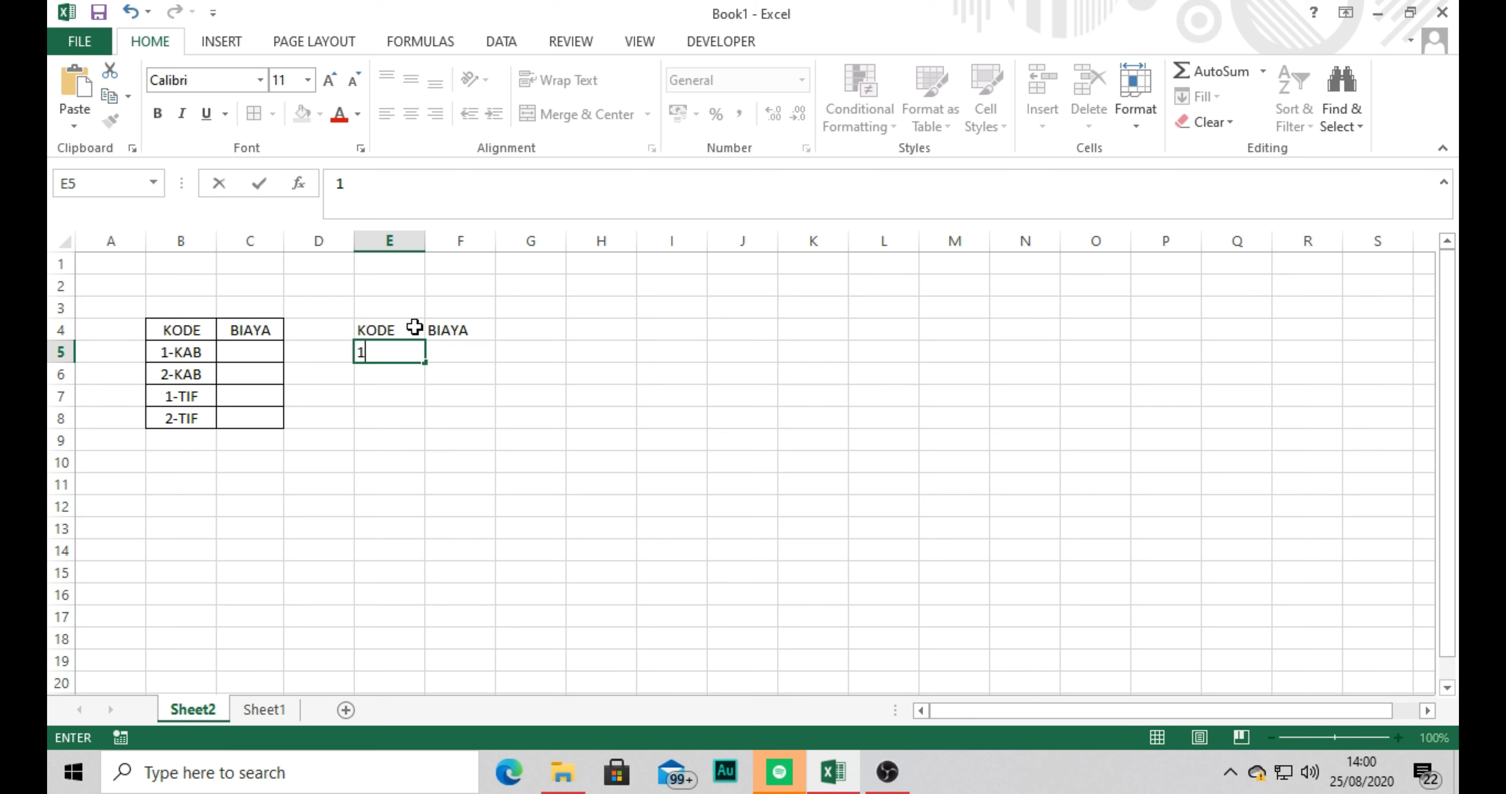
{"action": "key", "text": "Return"}
{"action": "type", "text": "2"}
{"action": "key", "text": "Up"}
Step: Enter the costs 70000 in F5 and 120000 in F6 for codes 1 and 2
{"action": "key", "text": "Right"}
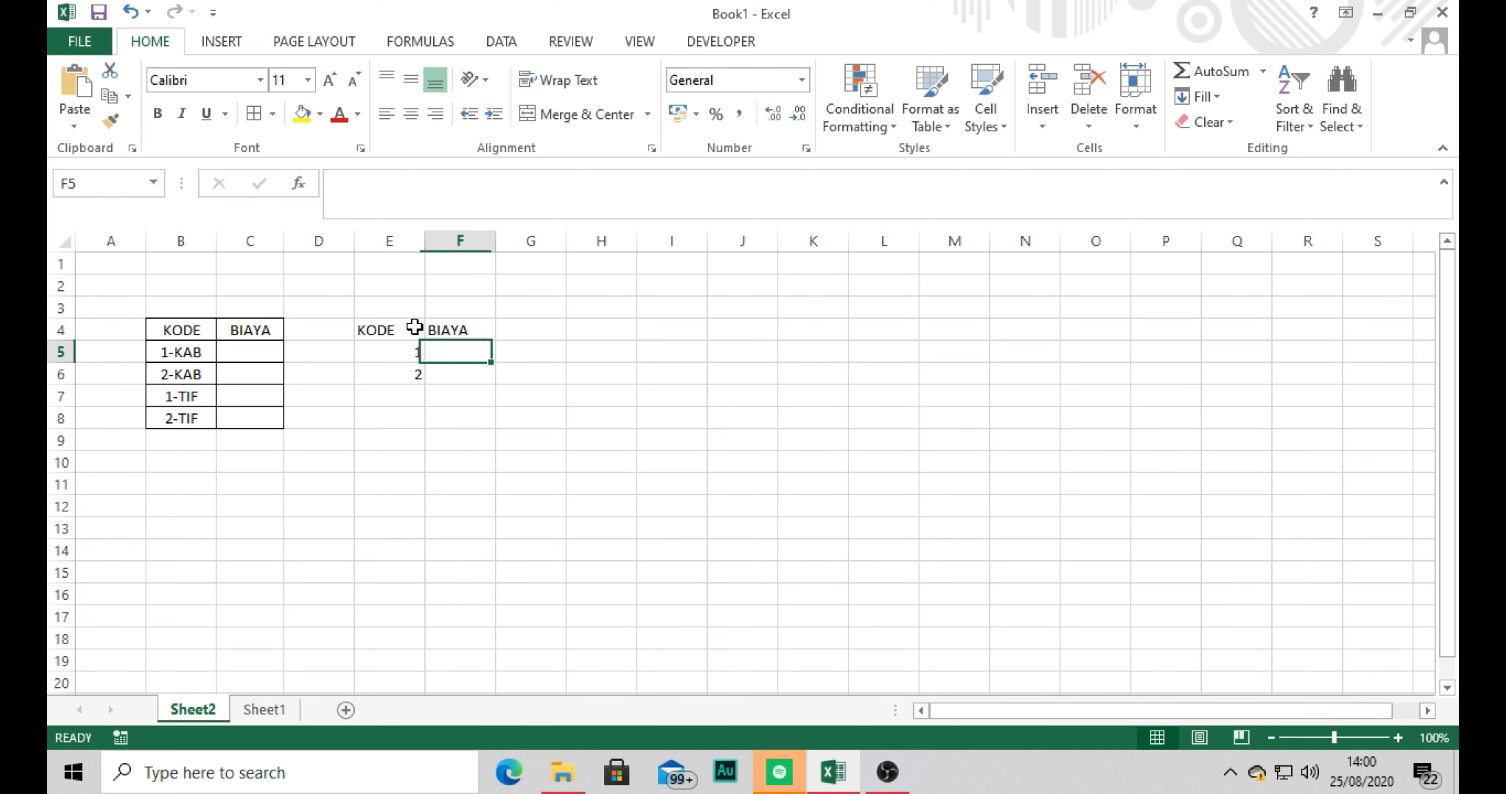
{"action": "type", "text": "70"}
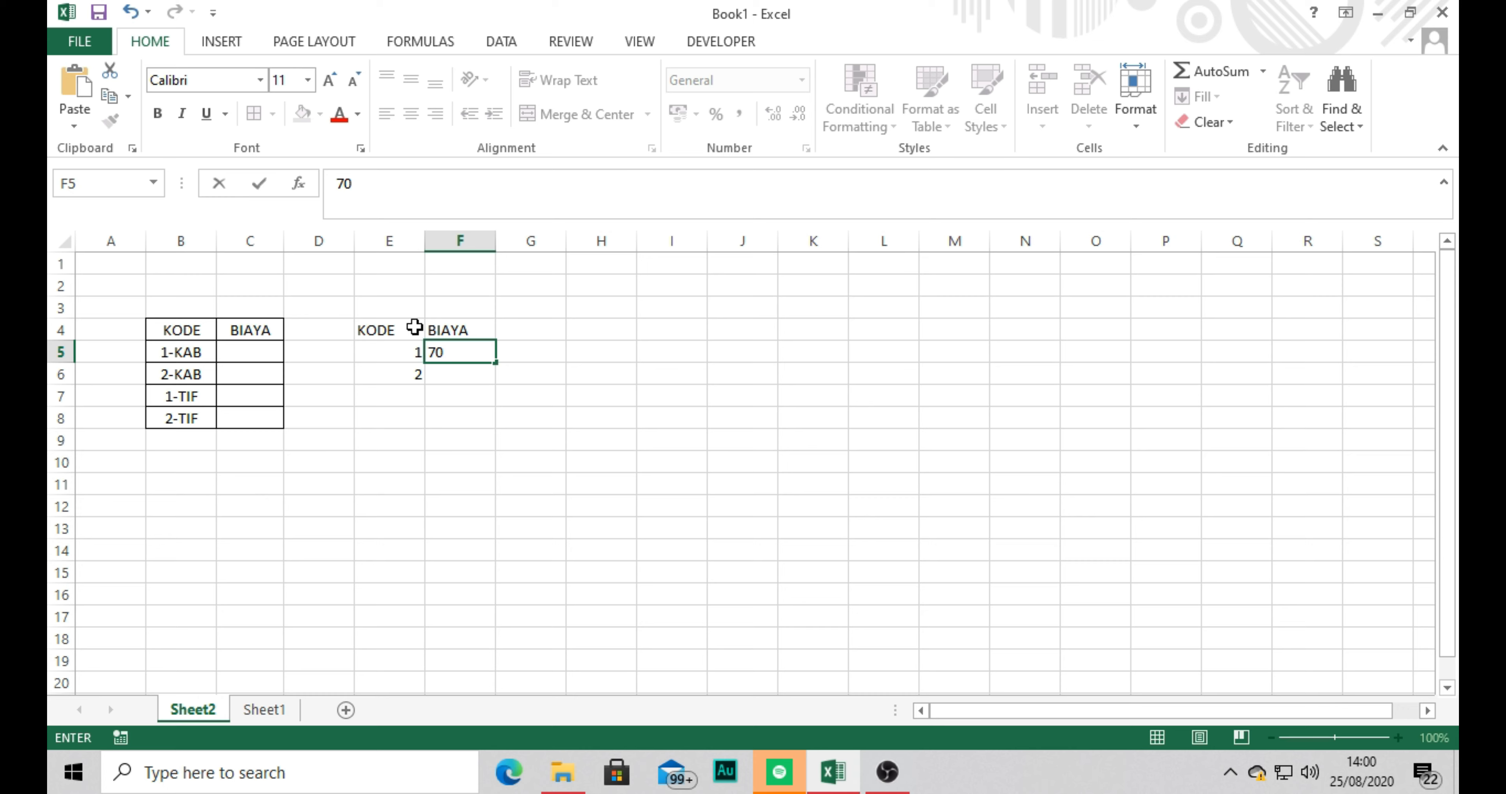
{"action": "type", "text": "000"}
{"action": "key", "text": "Return"}
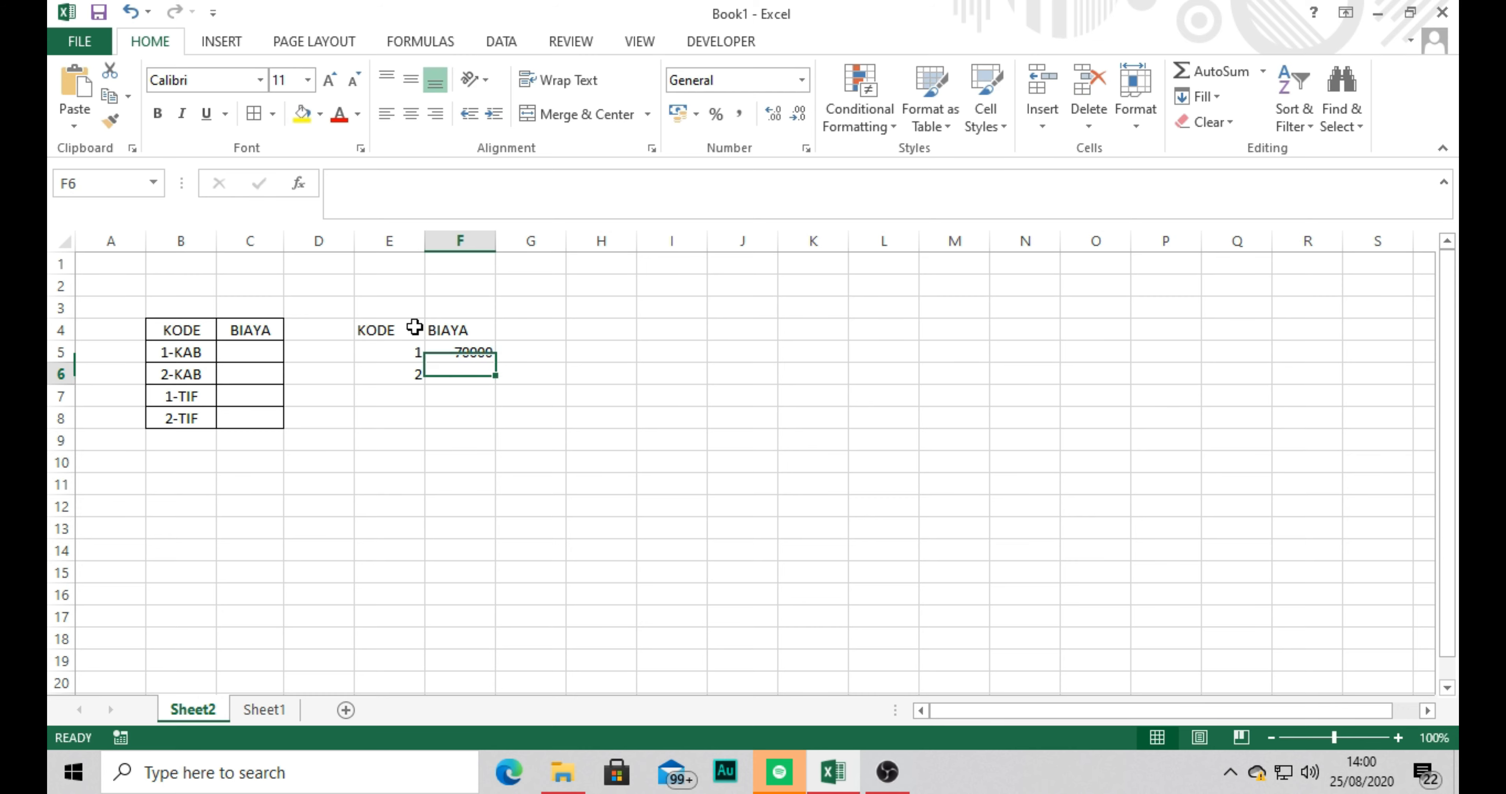
{"action": "type", "text": "1200"}
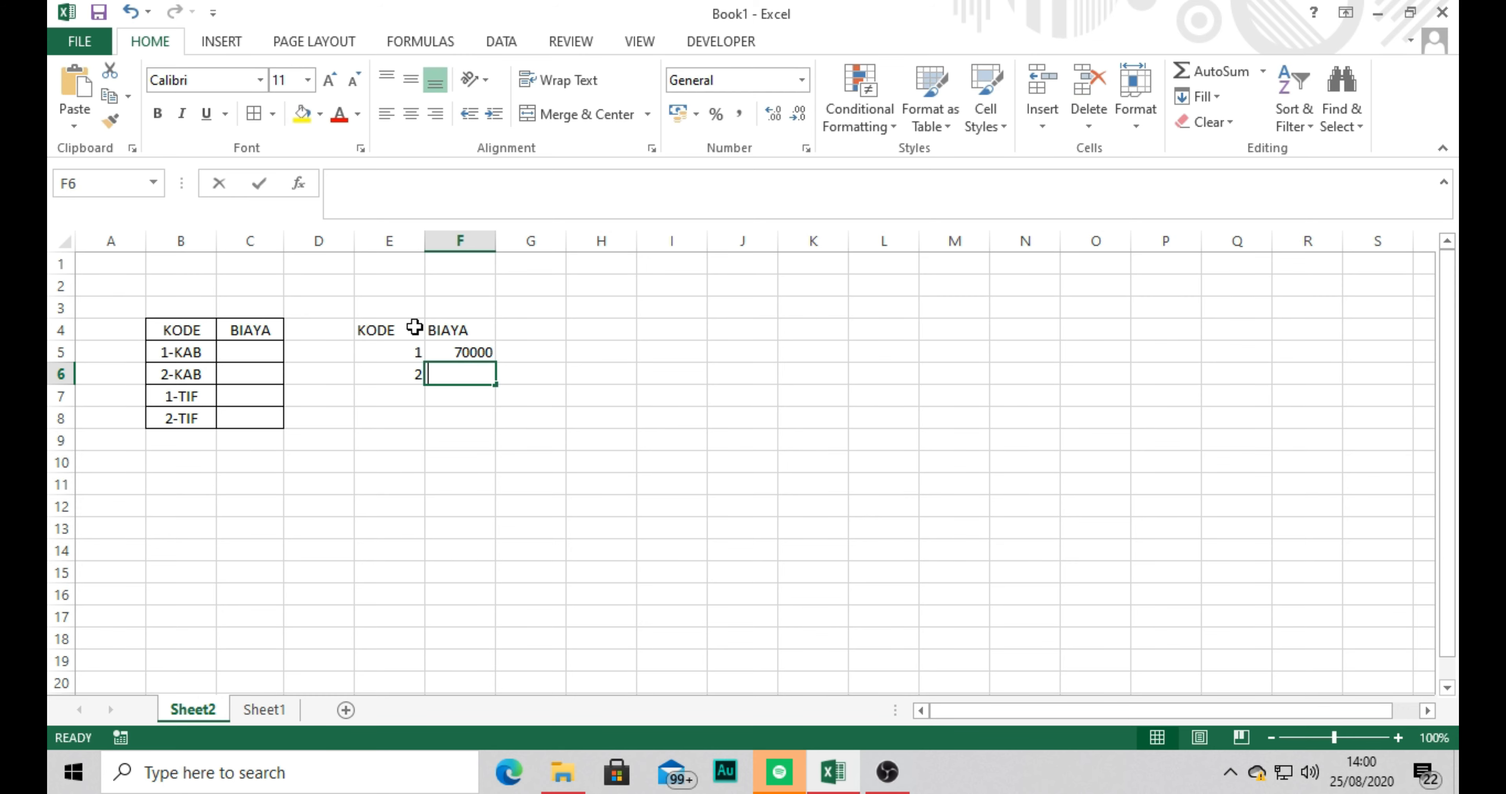
{"action": "type", "text": "00"}
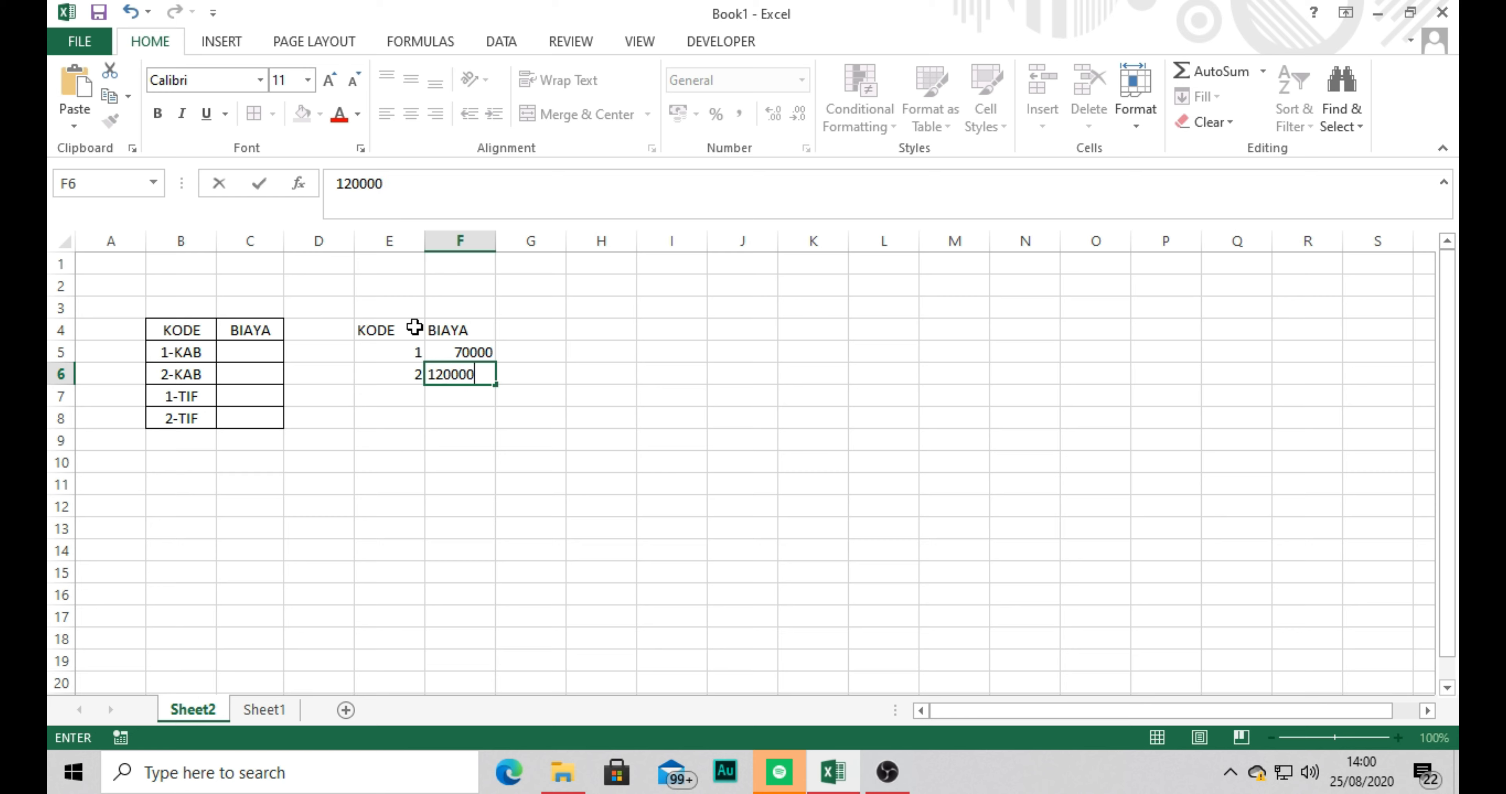
{"action": "key", "text": "Return"}
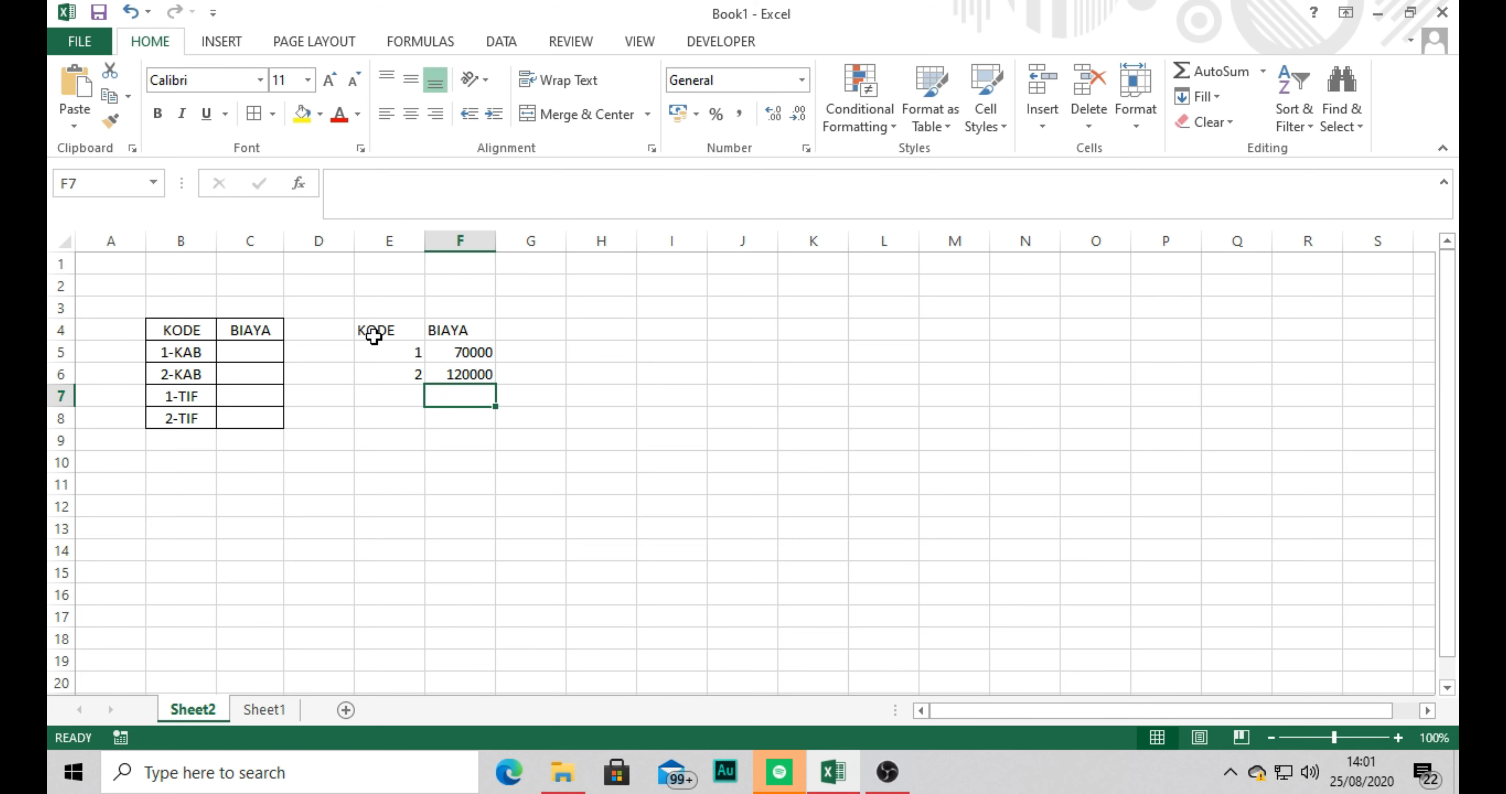
Step: Apply borders to all cells of the lookup table in E4:F6
{"action": "left_click_drag", "start_coordinate": [376, 332], "coordinate": [447, 373]}
{"action": "left_click", "coordinate": [253, 113]}
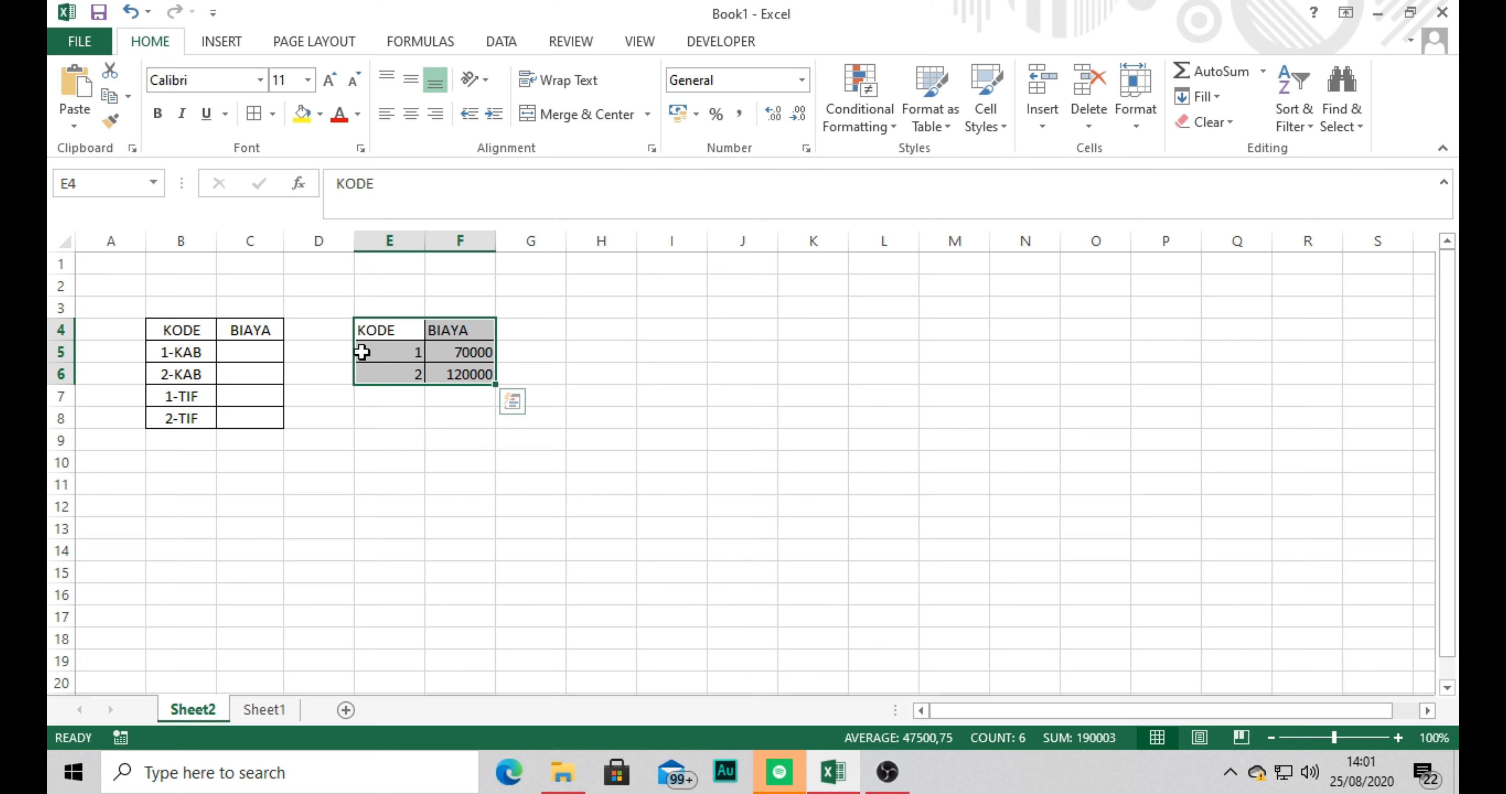
{"action": "left_click", "coordinate": [460, 507]}
Step: Centre the contents of the lookup table in E4:F6 horizontally and vertically
{"action": "left_click_drag", "start_coordinate": [380, 331], "coordinate": [448, 375]}
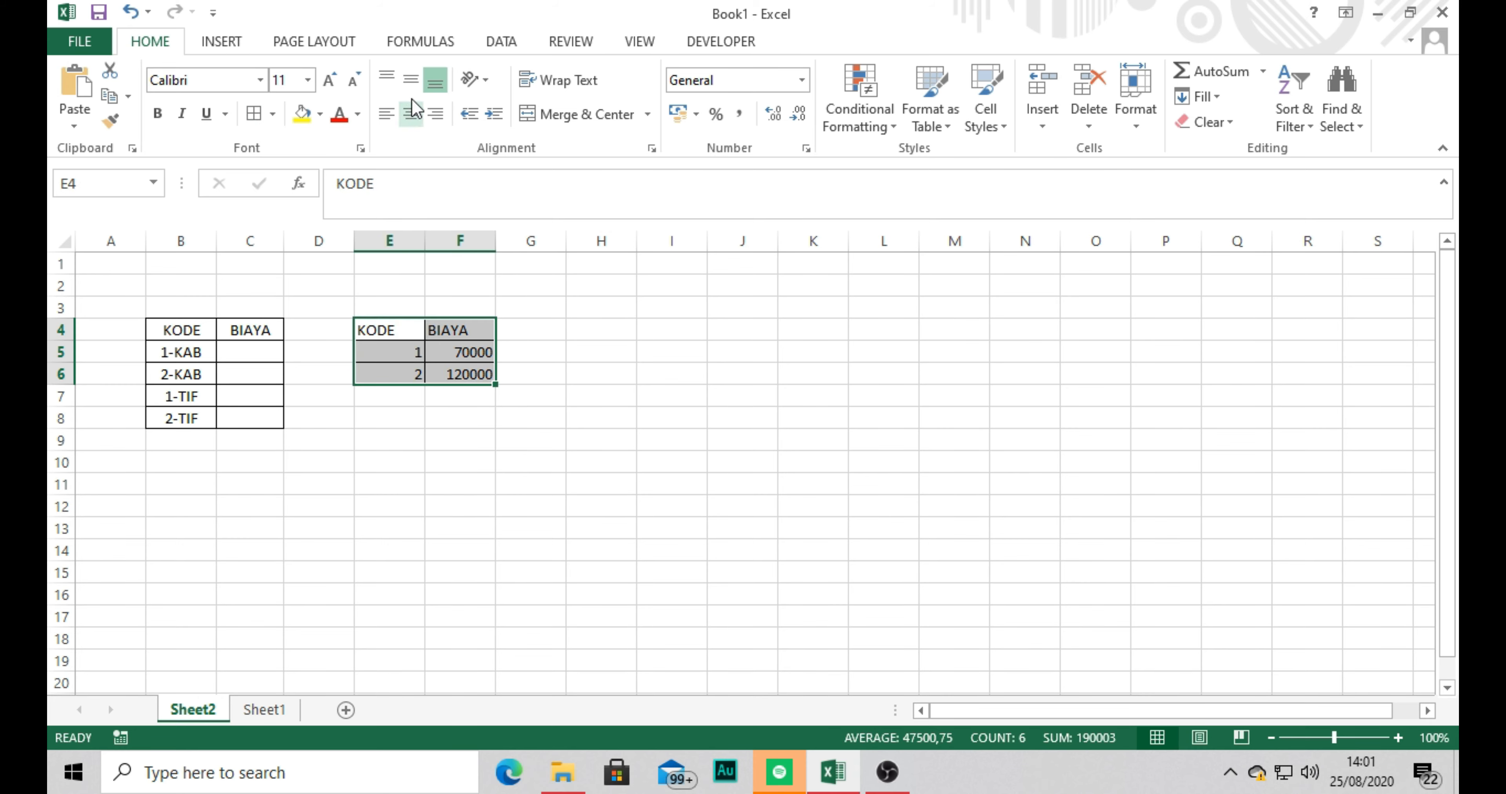
{"action": "left_click", "coordinate": [411, 79]}
{"action": "left_click", "coordinate": [411, 113]}
Step: Start a second lookup table with the headers KODE in E8 and BIAYA in F8
{"action": "left_click", "coordinate": [416, 427]}
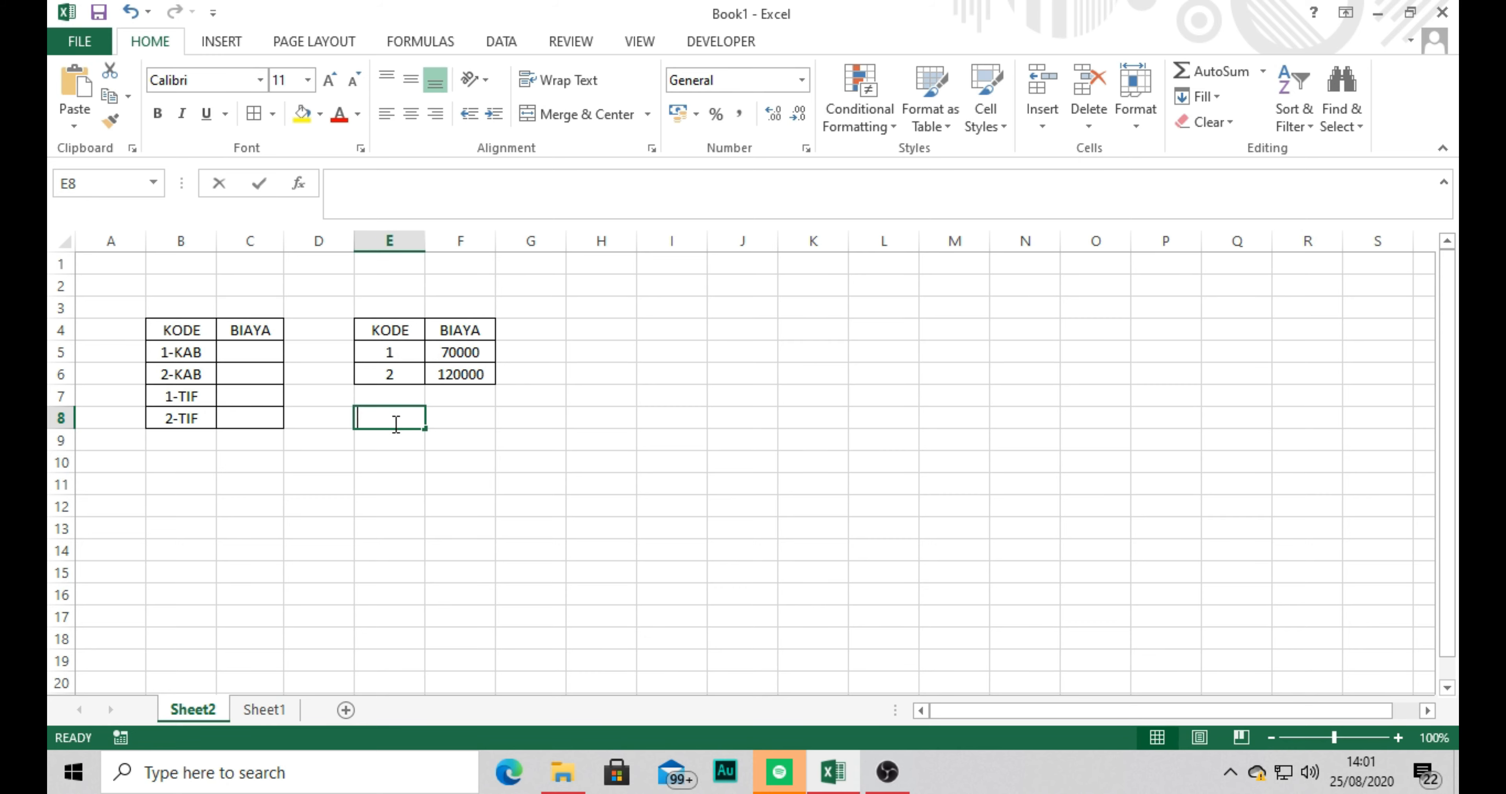
{"action": "type", "text": "KODE"}
{"action": "key", "text": "Tab"}
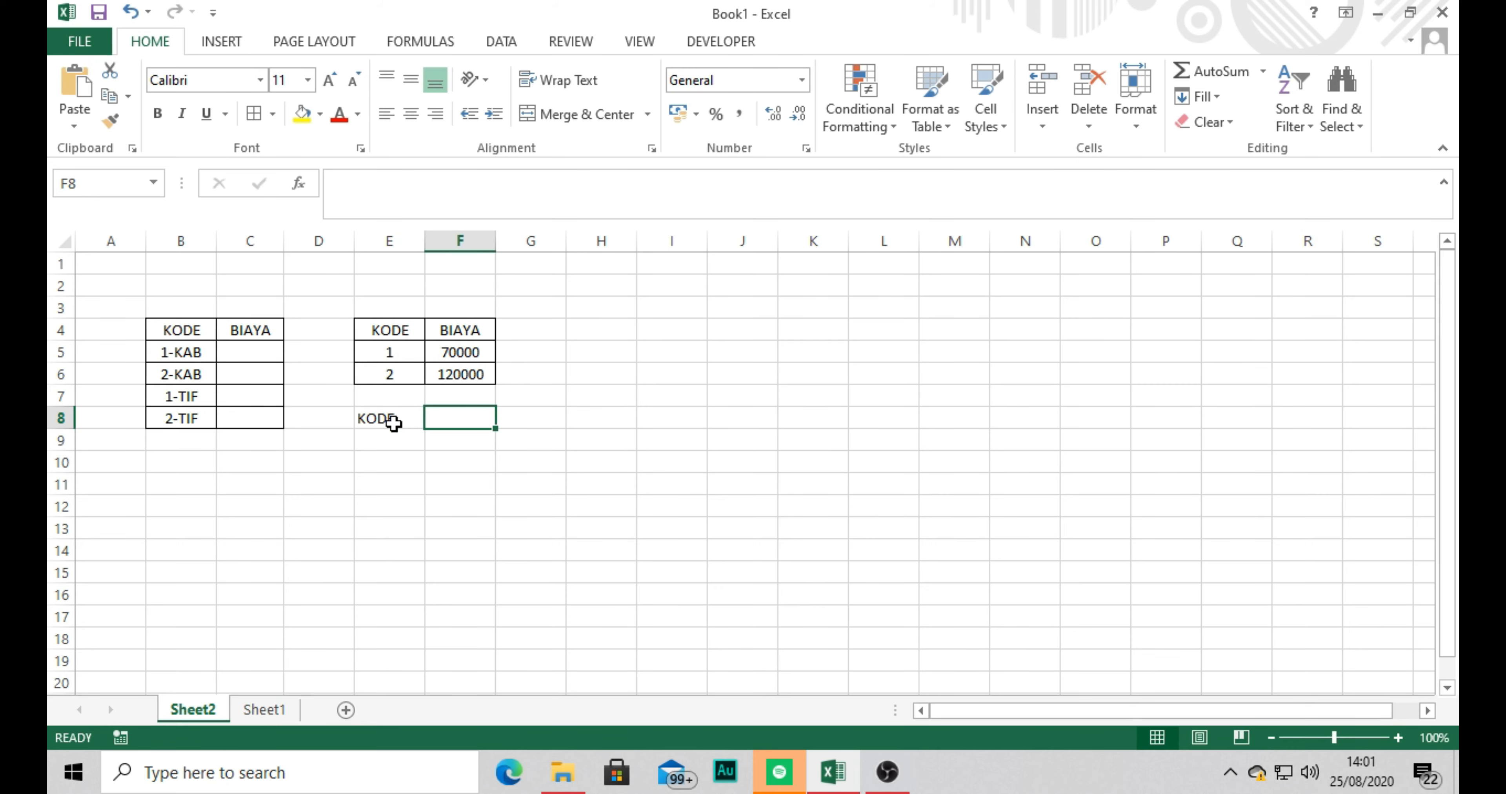
{"action": "type", "text": "BIAYA"}
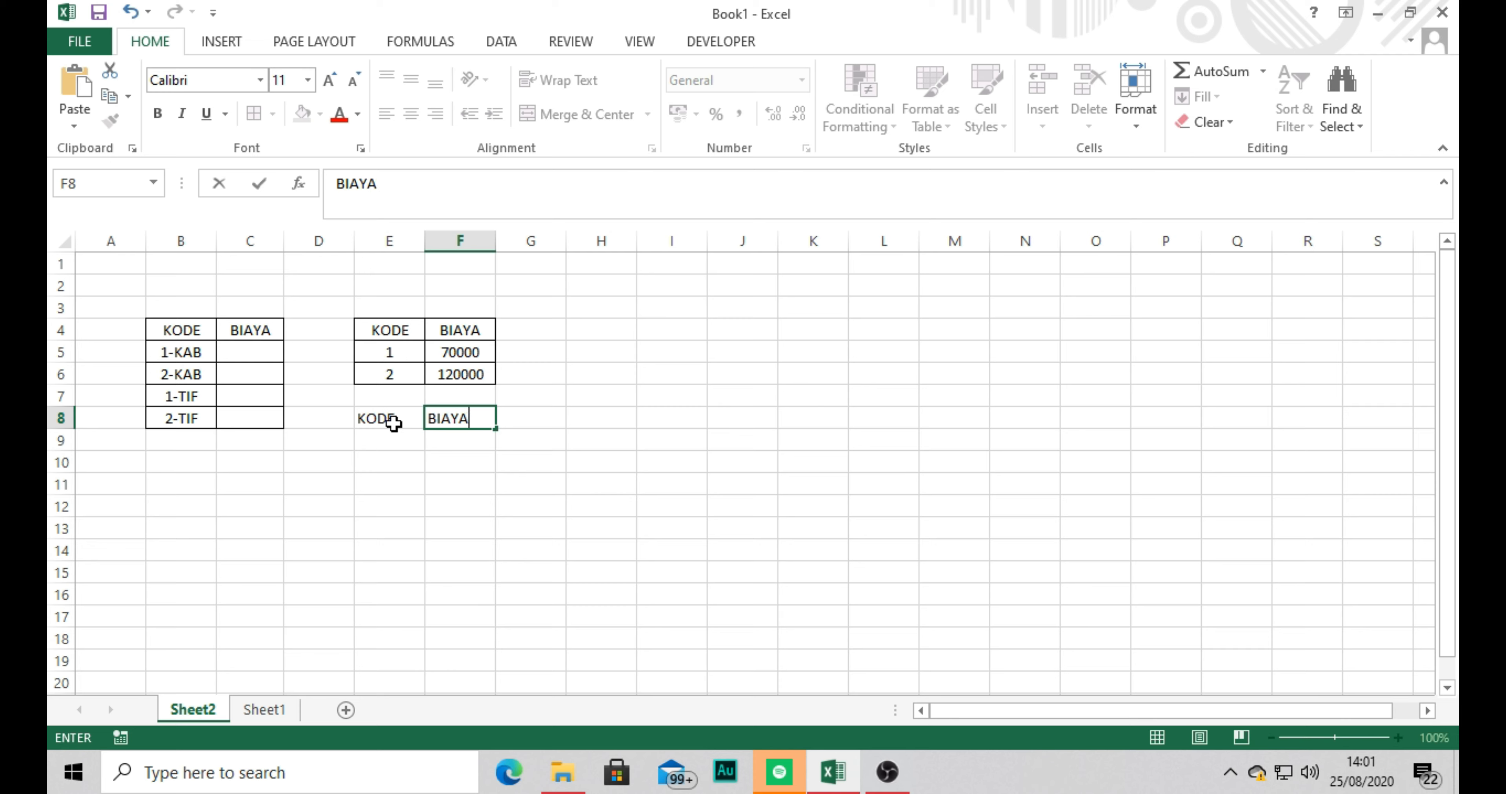
{"action": "key", "text": "Return"}
{"action": "key", "text": "Left"}
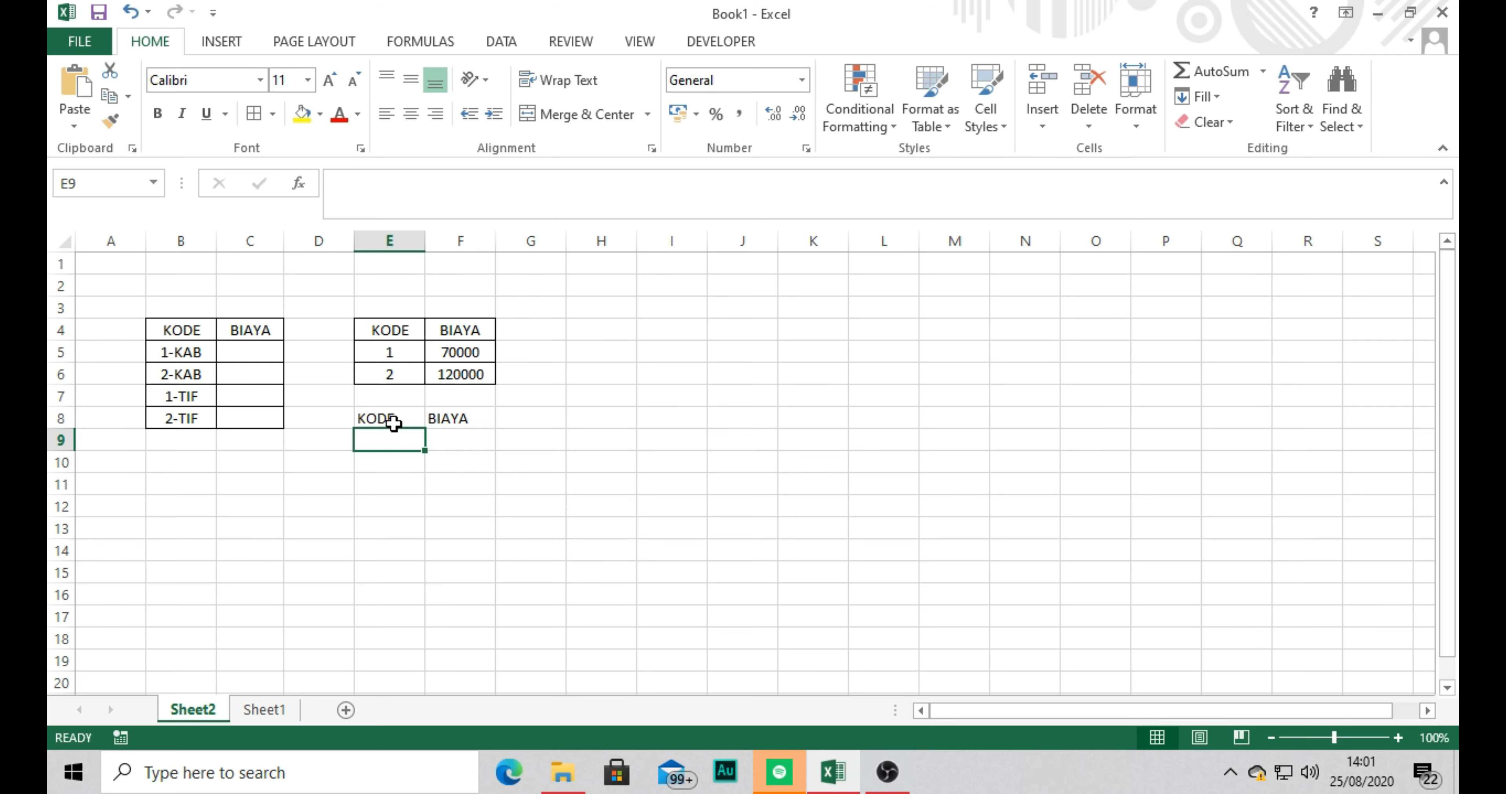
Step: Enter the codes 1 and 2 in E9 and E10 of the second lookup table
{"action": "type", "text": "1"}
{"action": "key", "text": "Return"}
{"action": "type", "text": "2"}
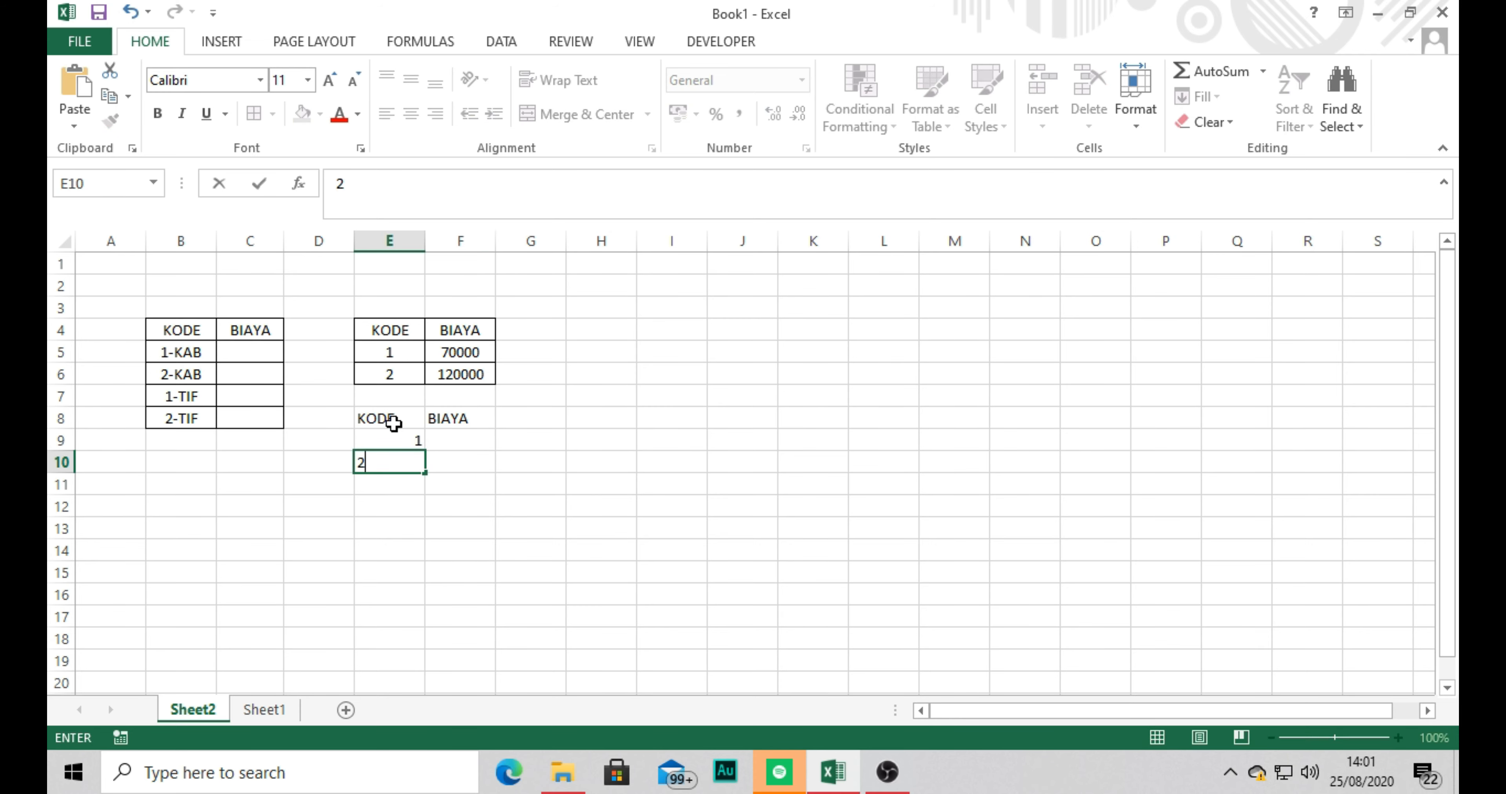
{"action": "key", "text": "Tab"}
Step: Enter the costs 100000 in F9 and 150000 in F10 for codes 1 and 2
{"action": "key", "text": "Up"}
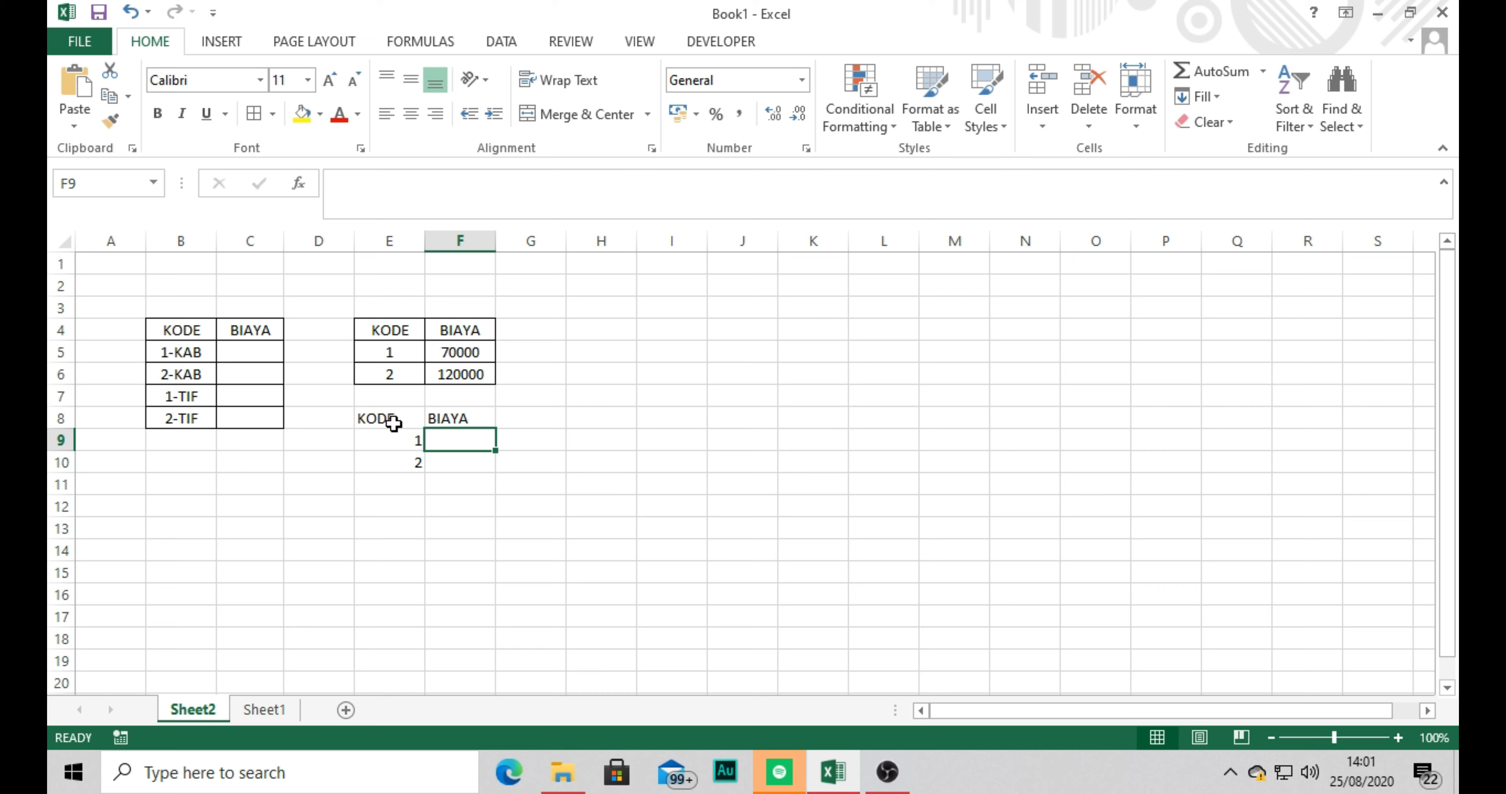
{"action": "type", "text": "10"}
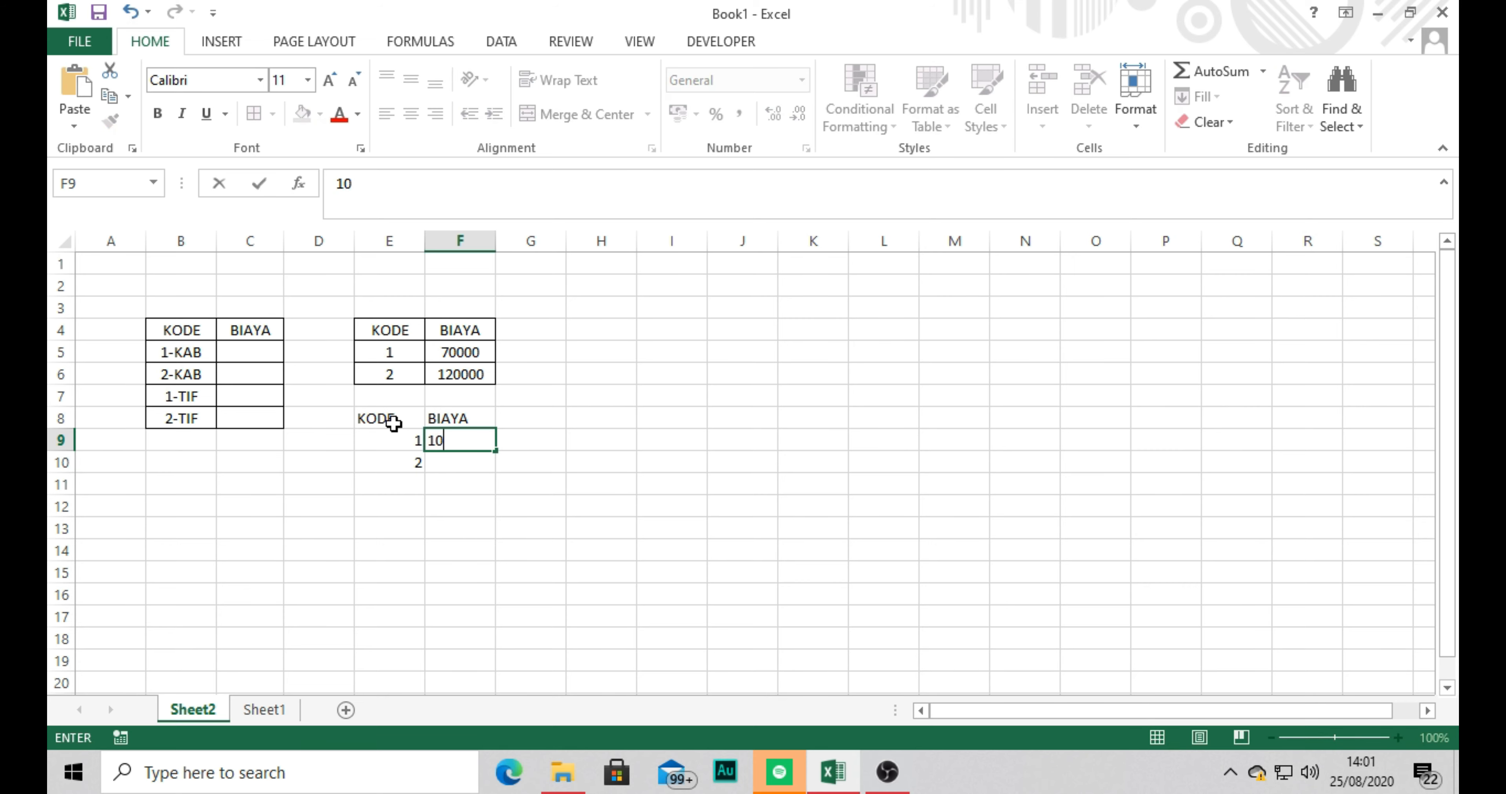
{"action": "type", "text": "0000"}
{"action": "key", "text": "Return"}
{"action": "type", "text": "1"}
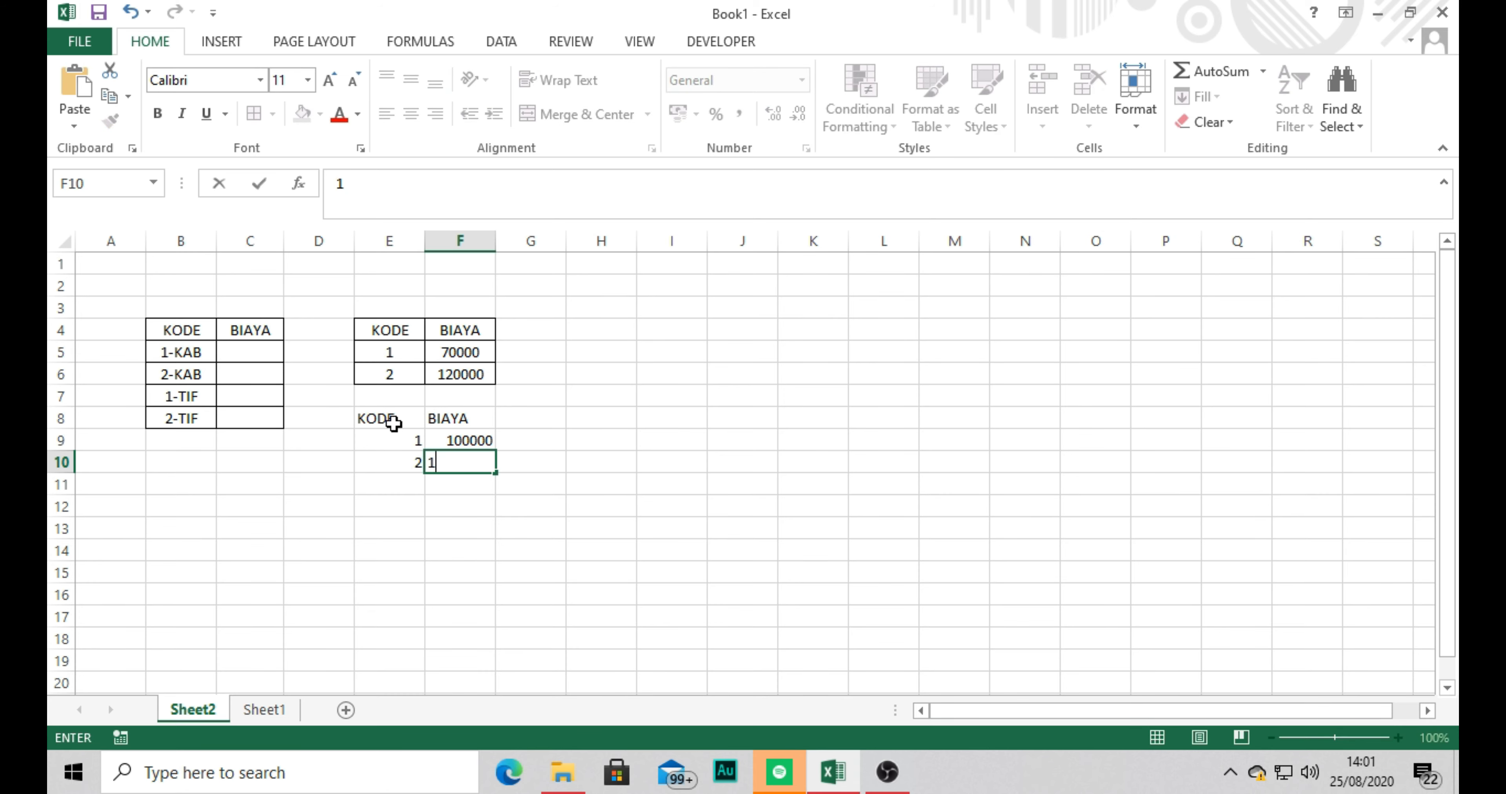
{"action": "type", "text": "50000"}
{"action": "key", "text": "Return"}
Step: Centre the second lookup table in E8:F10 horizontally and vertically and apply borders to all its cells
{"action": "left_click_drag", "start_coordinate": [393, 424], "coordinate": [490, 461]}
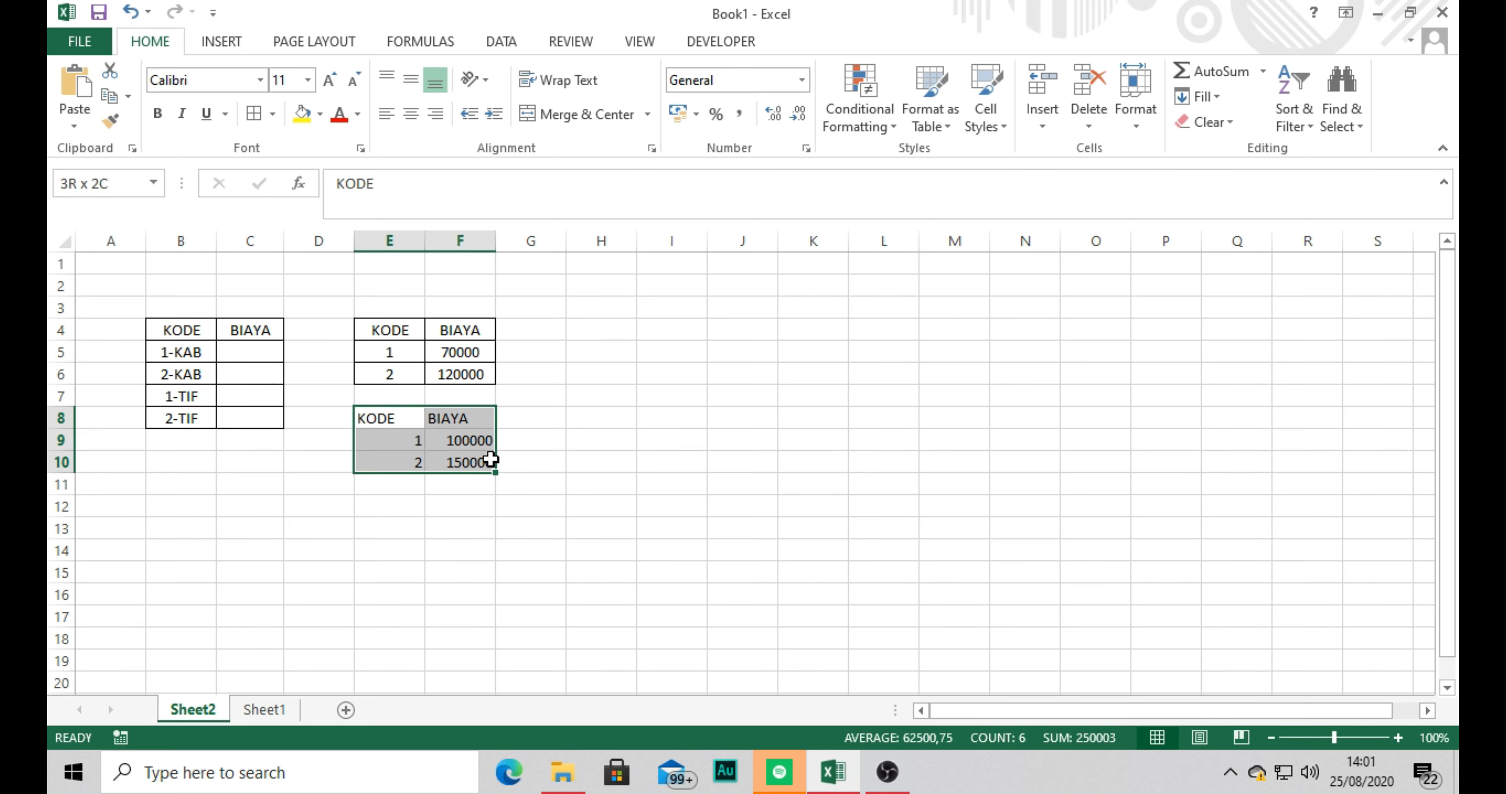
{"action": "left_click", "coordinate": [410, 80]}
{"action": "left_click", "coordinate": [410, 114]}
{"action": "left_click", "coordinate": [265, 116]}
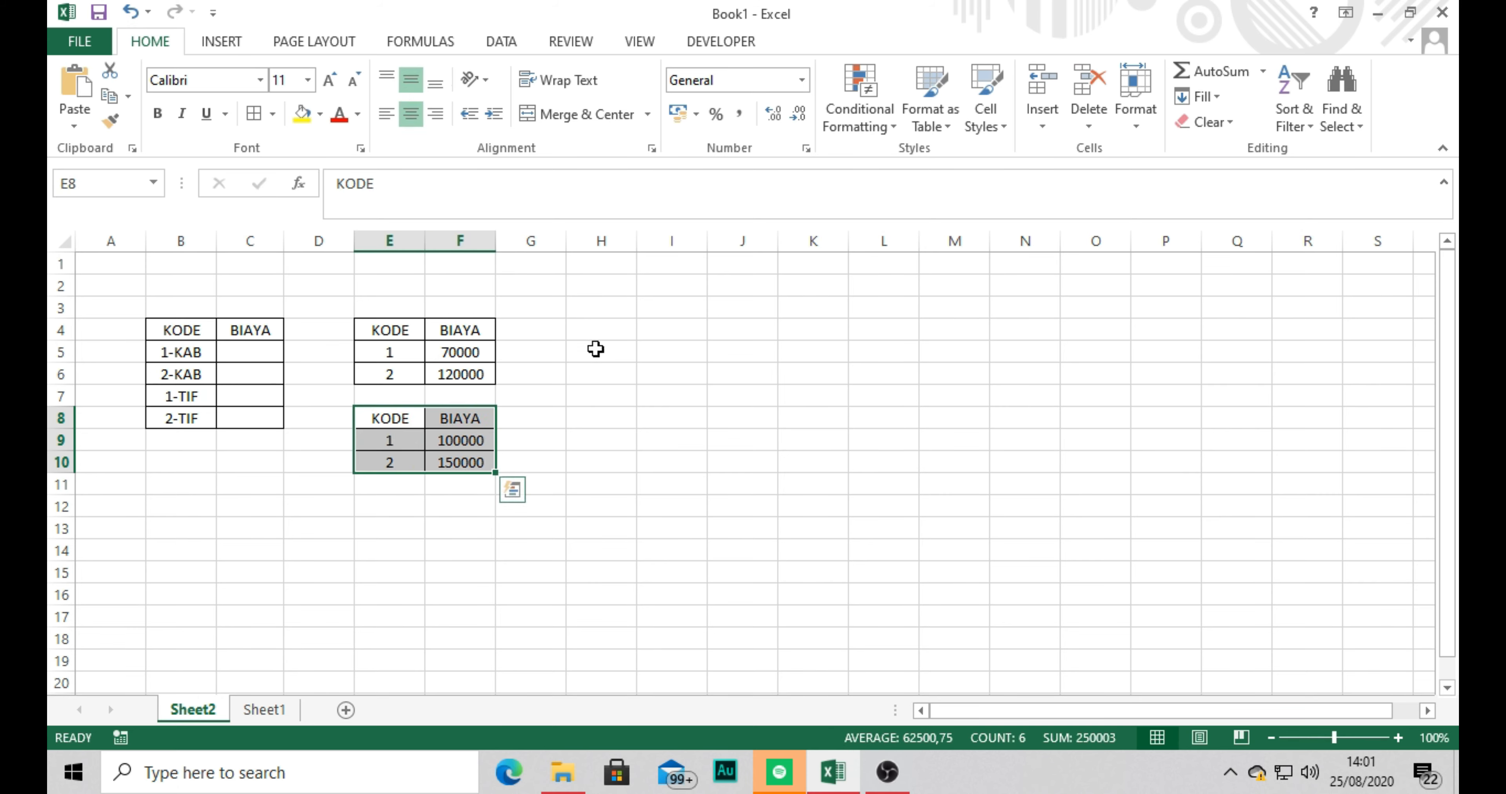
{"action": "left_click", "coordinate": [596, 402]}
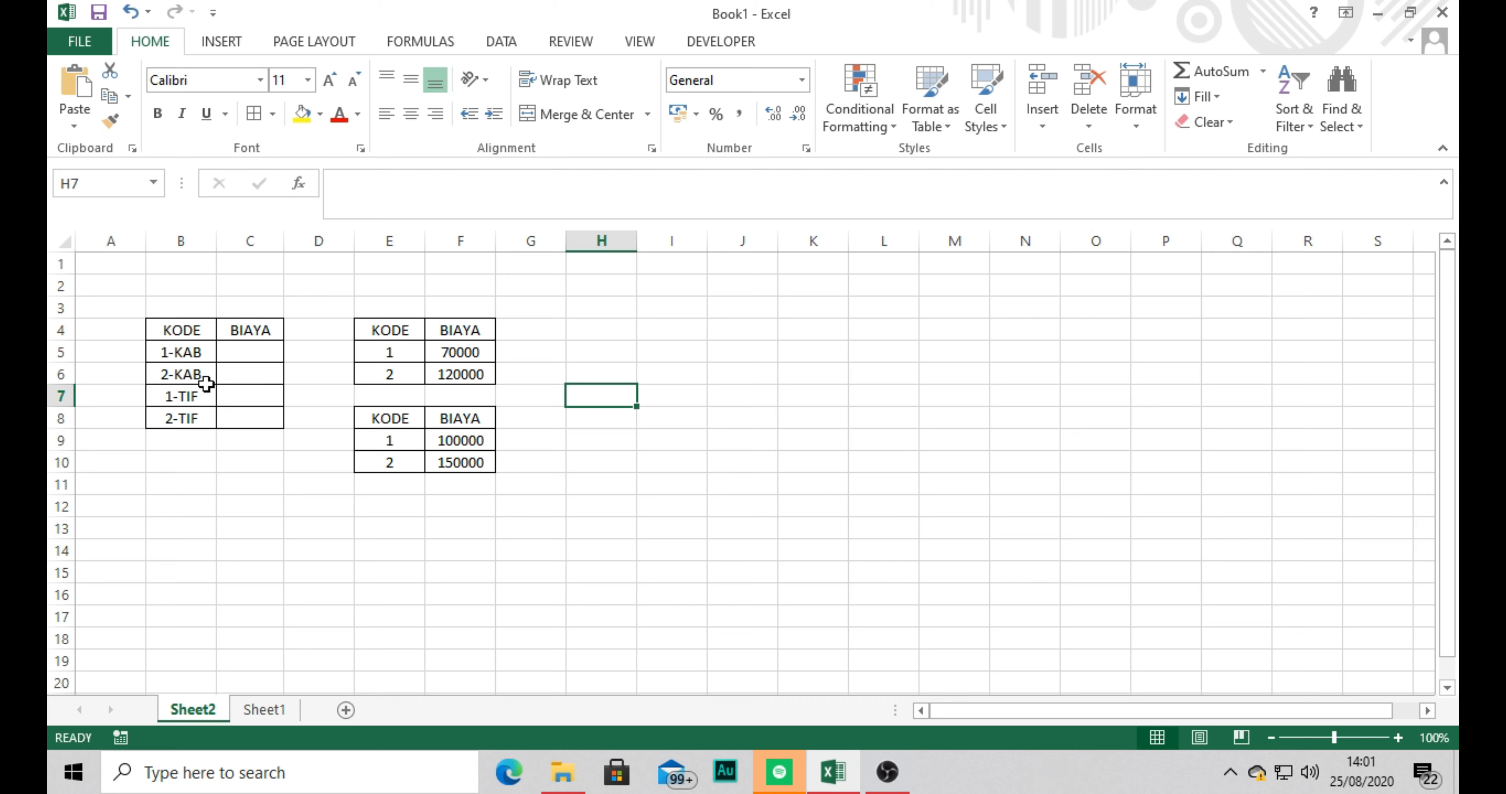
{"action": "left_click", "coordinate": [199, 371]}
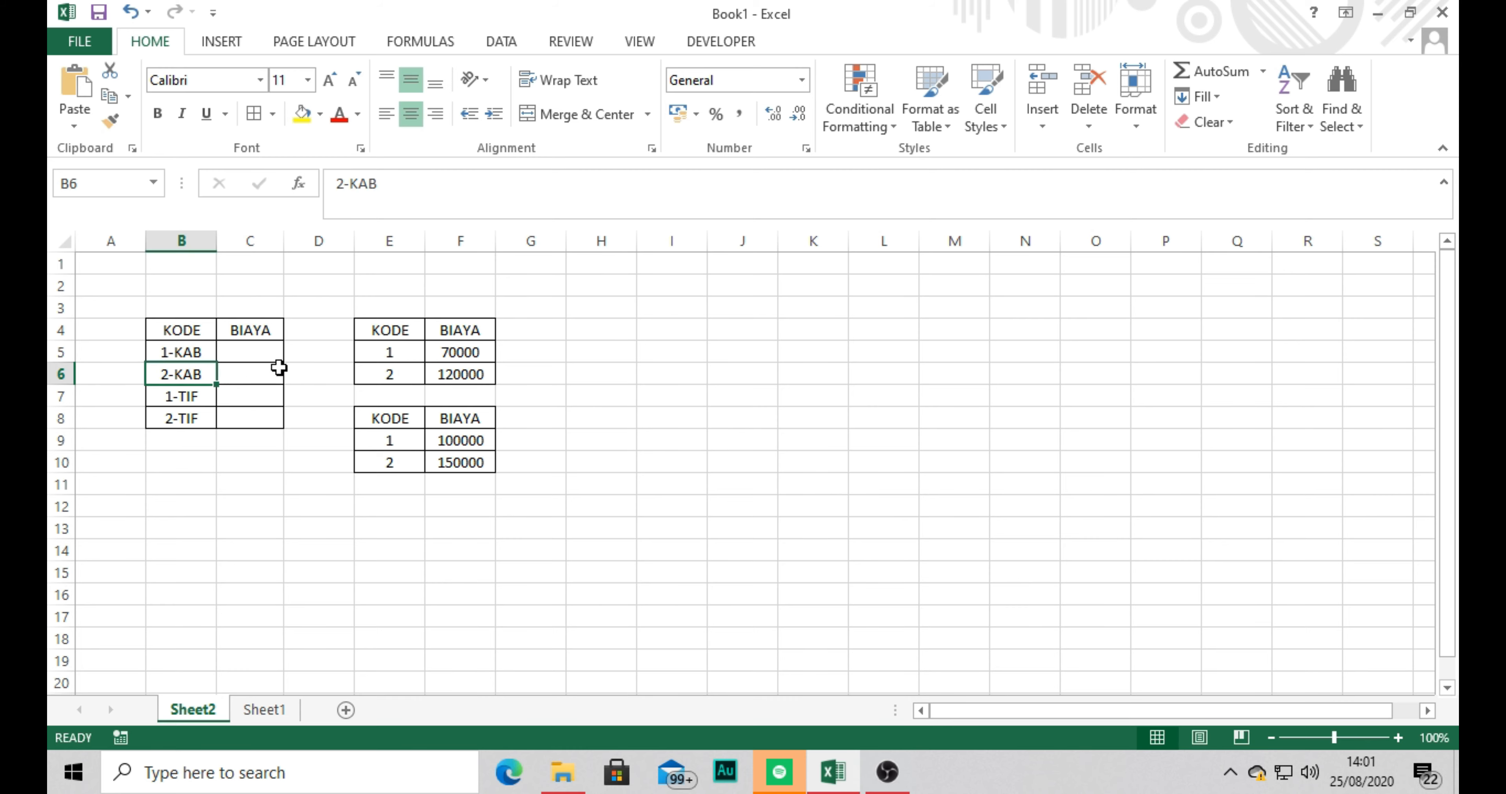
{"action": "left_click", "coordinate": [249, 351]}
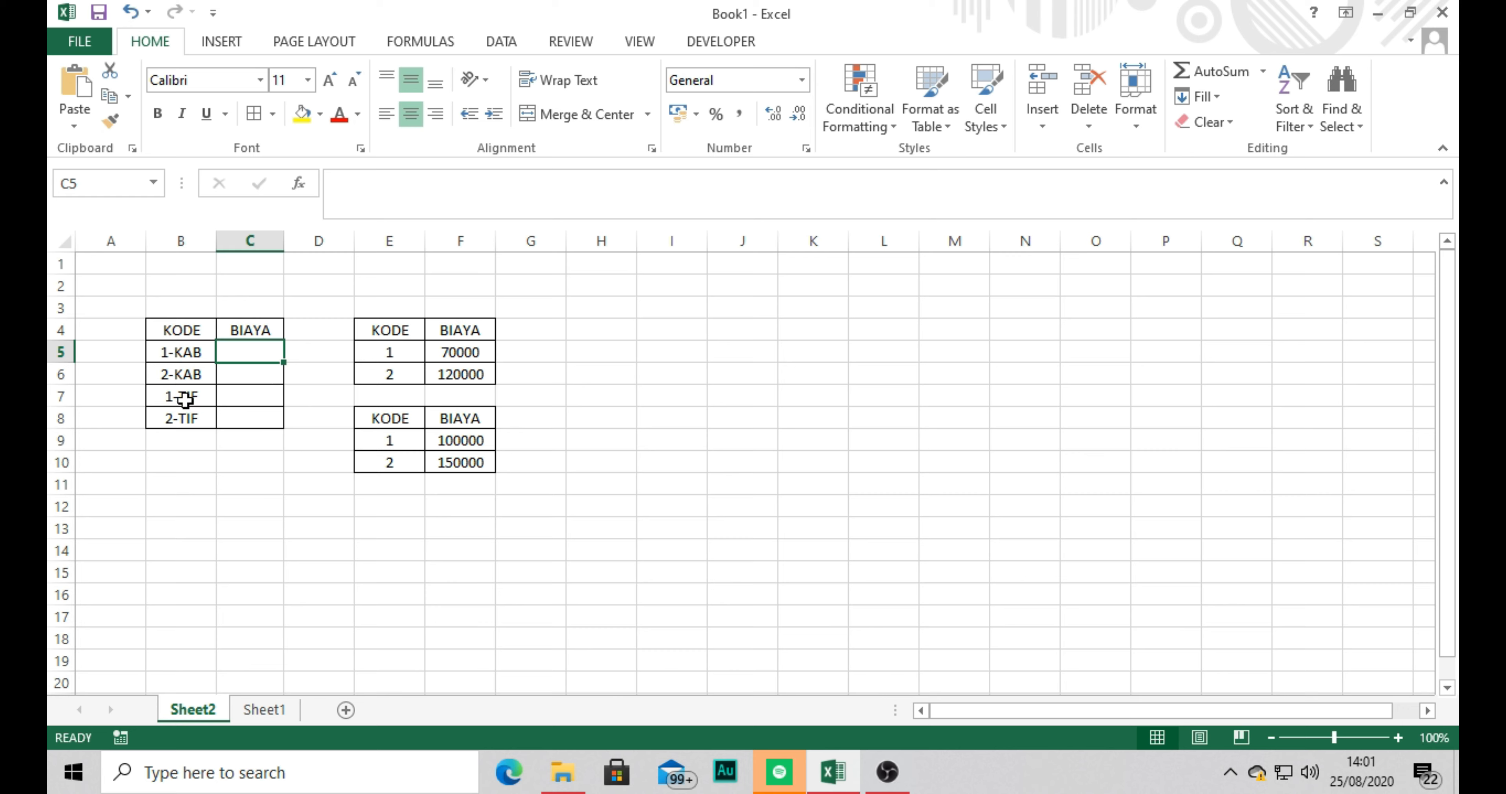
{"action": "left_click", "coordinate": [167, 354]}
{"action": "left_click", "coordinate": [163, 375]}
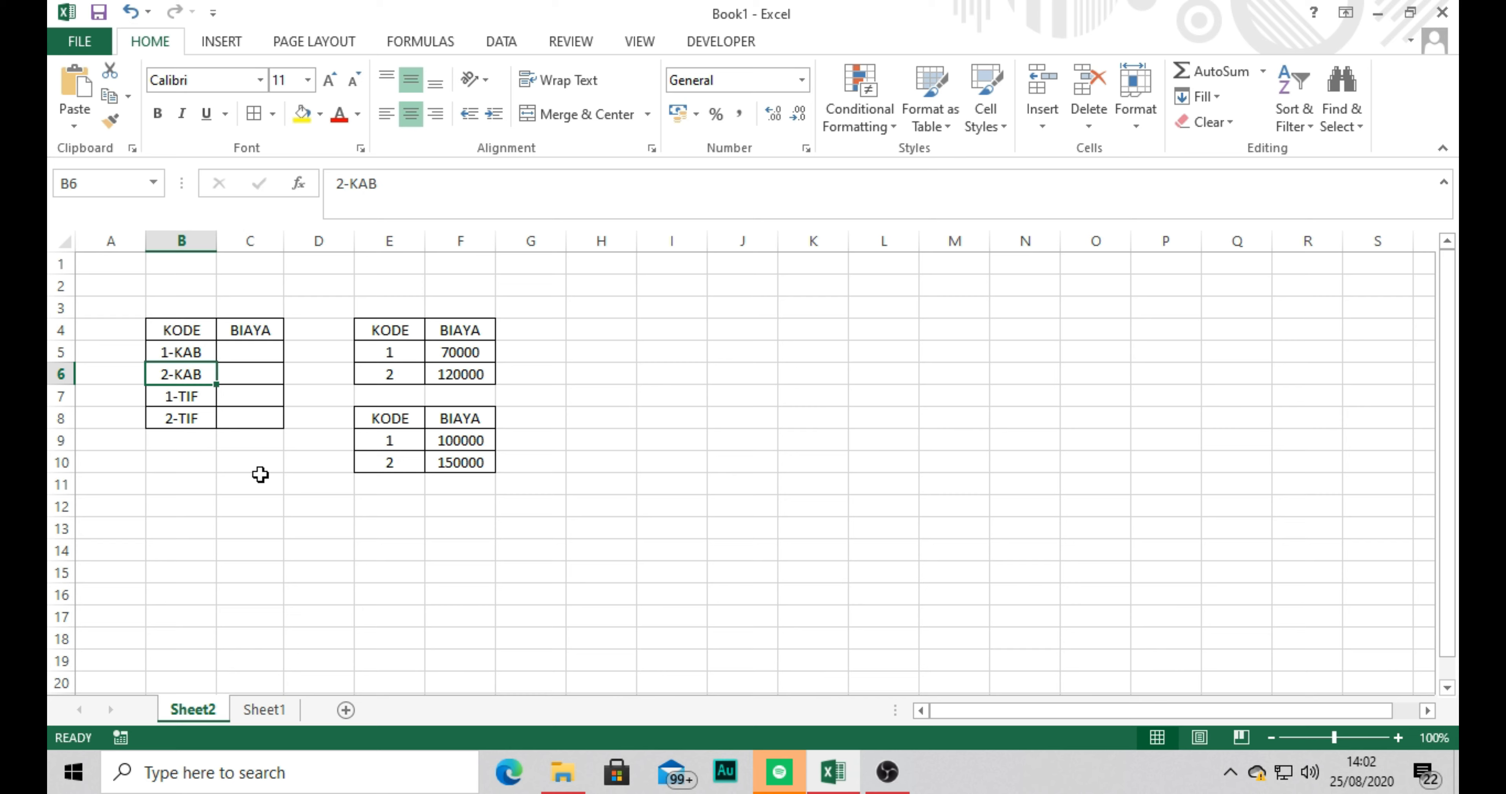
Step: Begin a VLOOKUP formula in C5, the BIAYA cell for 1-KAB
{"action": "left_click", "coordinate": [261, 345]}
{"action": "left_click", "coordinate": [376, 194]}
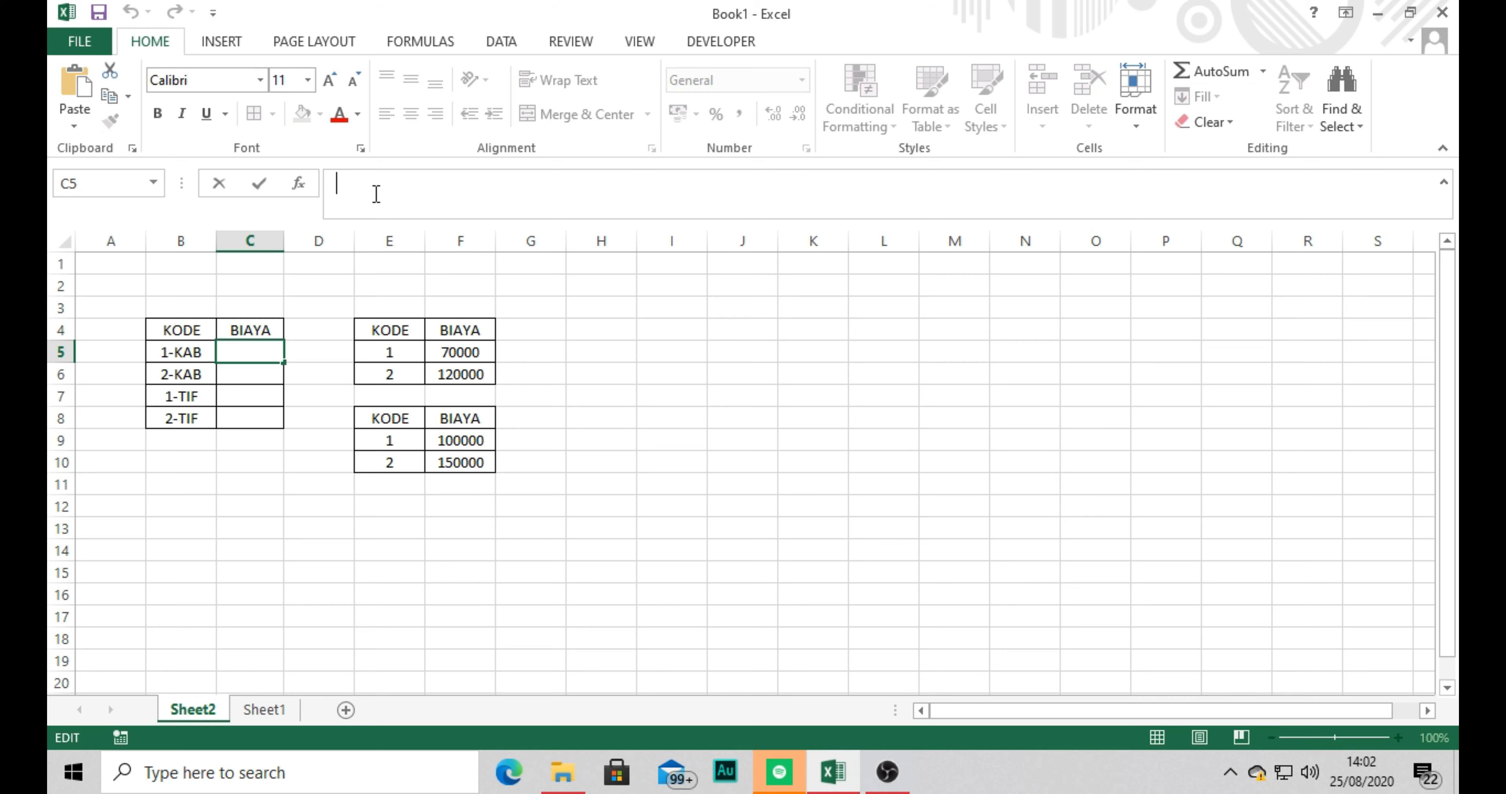
{"action": "type", "text": "=C"}
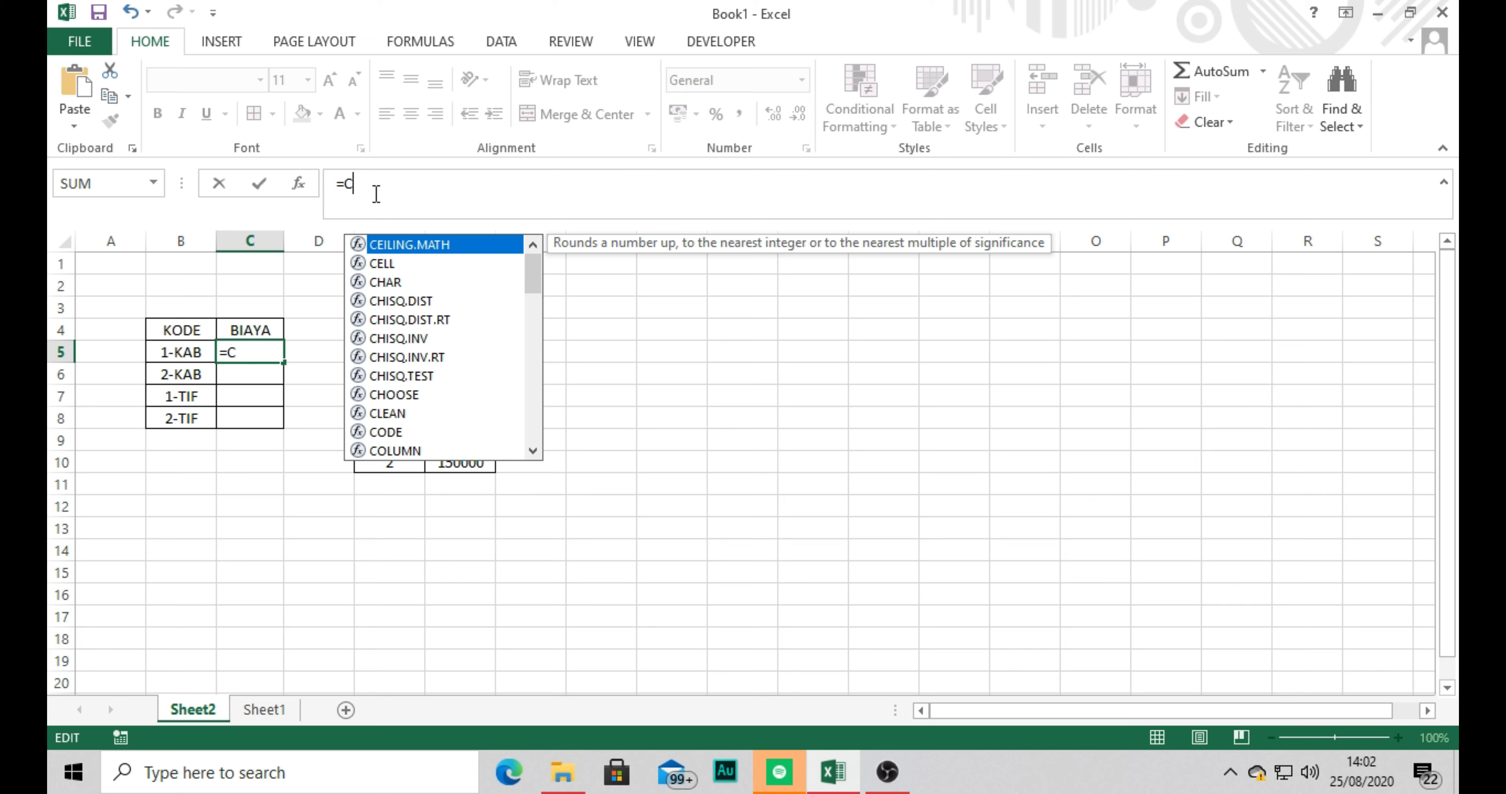
{"action": "key", "text": "BackSpace"}
{"action": "type", "text": "VLOOK"}
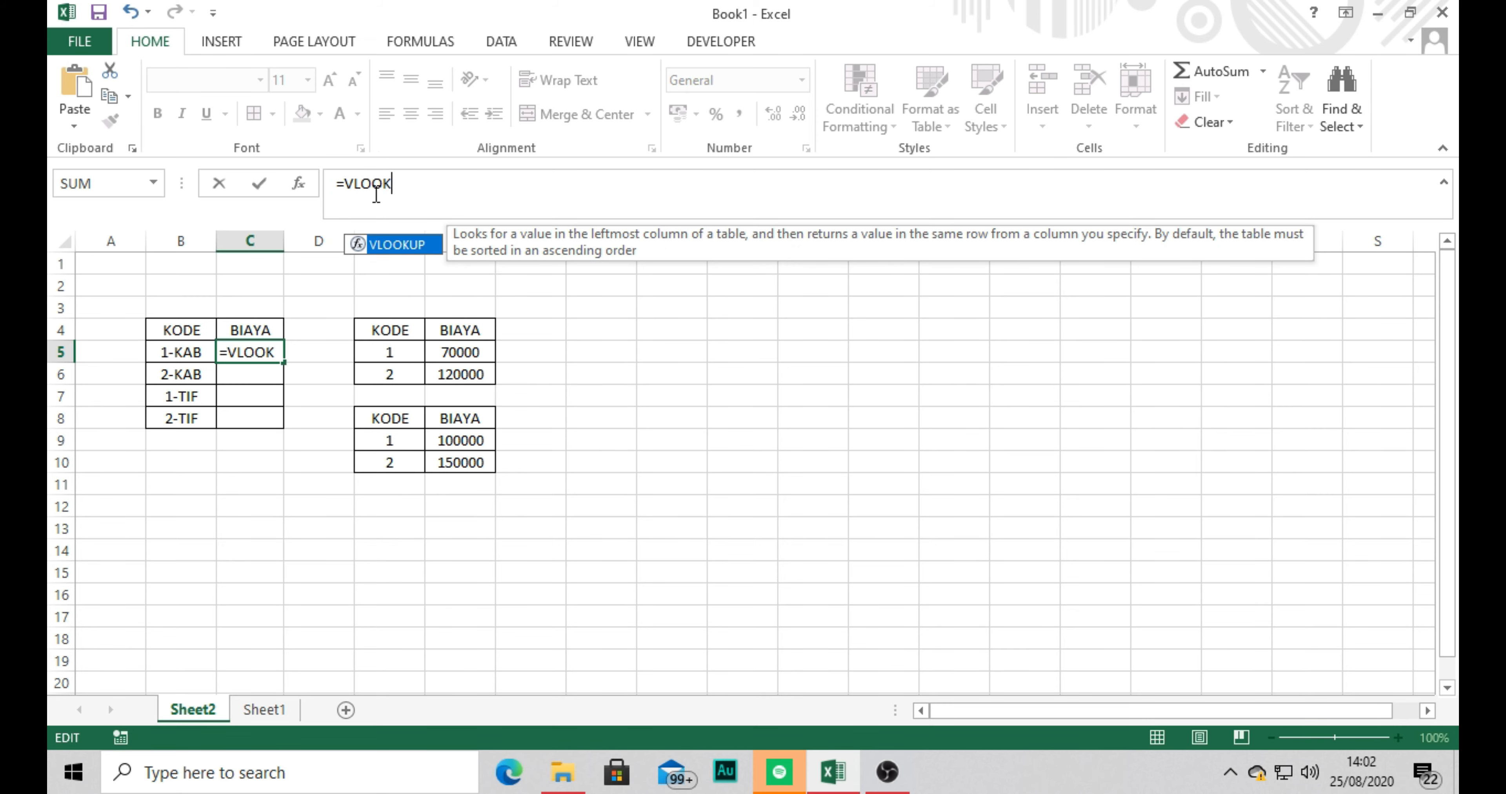
{"action": "type", "text": "UP("}
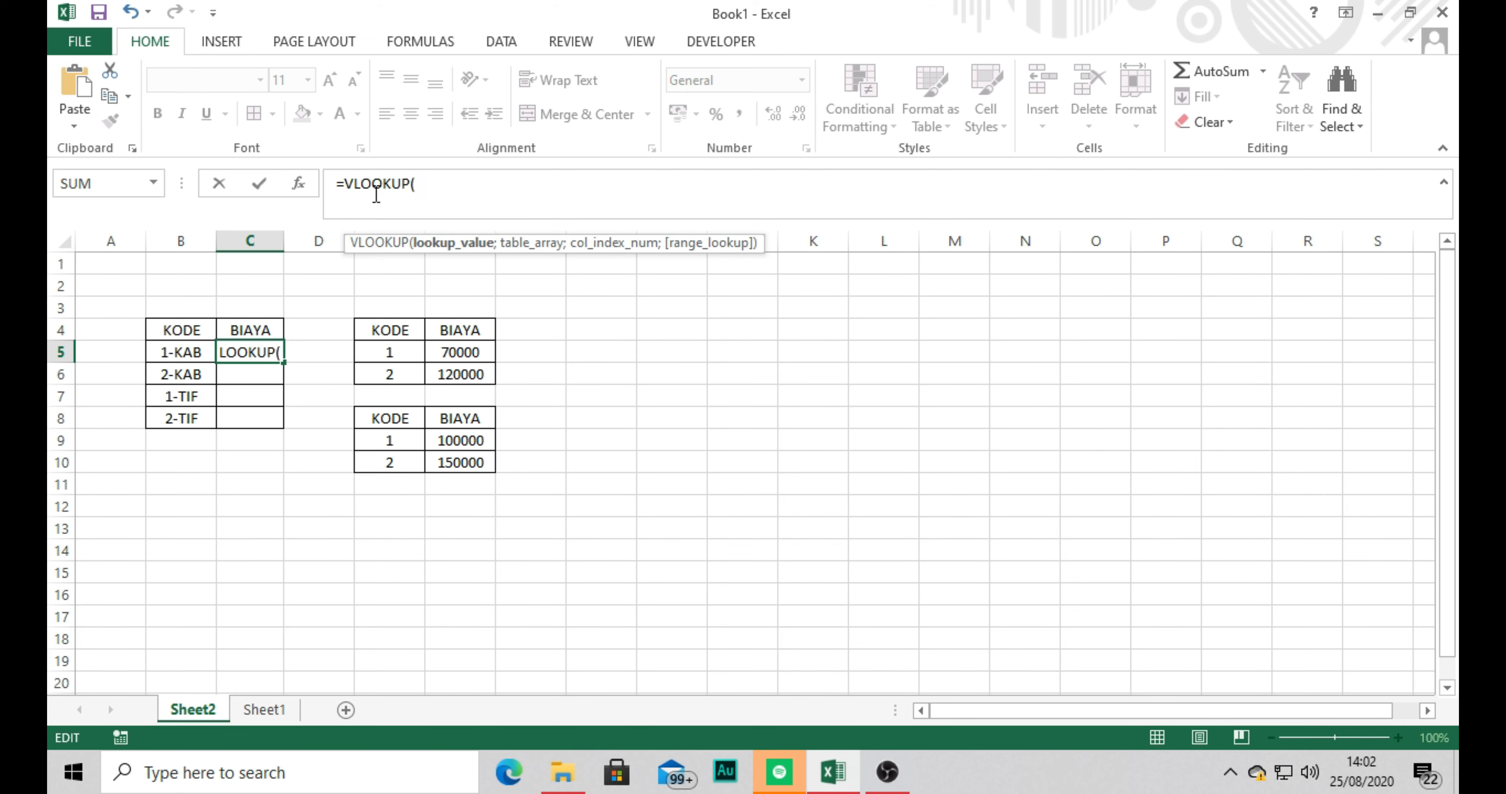
Step: Set the VLOOKUP lookup value to VALUE(LEFT(B5;1)) so it uses the first character of the code as a number
{"action": "type", "text": "VA;LU"}
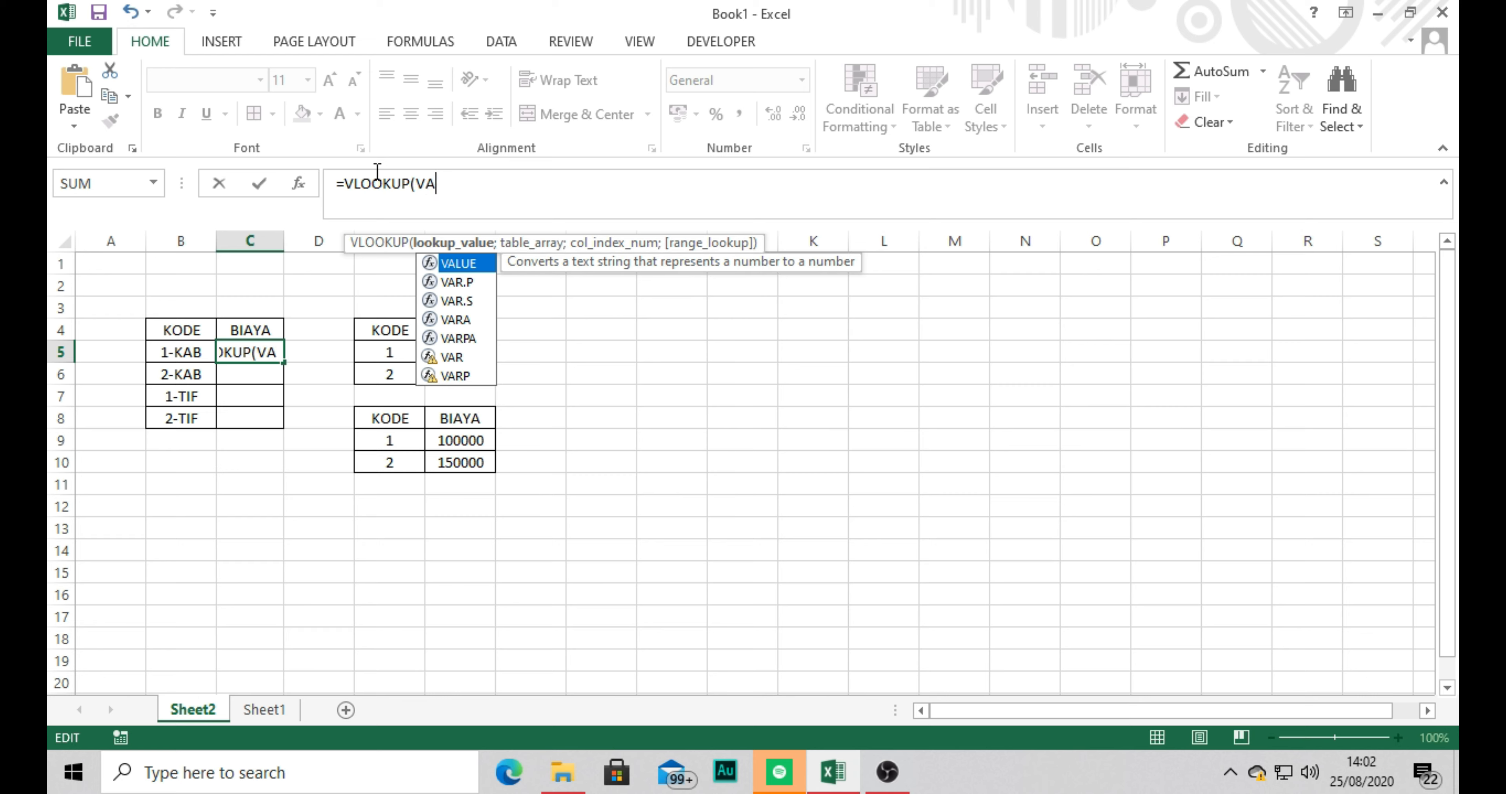
{"action": "key", "text": "BackSpace"}
{"action": "key", "text": "BackSpace"}
{"action": "key", "text": "BackSpace"}
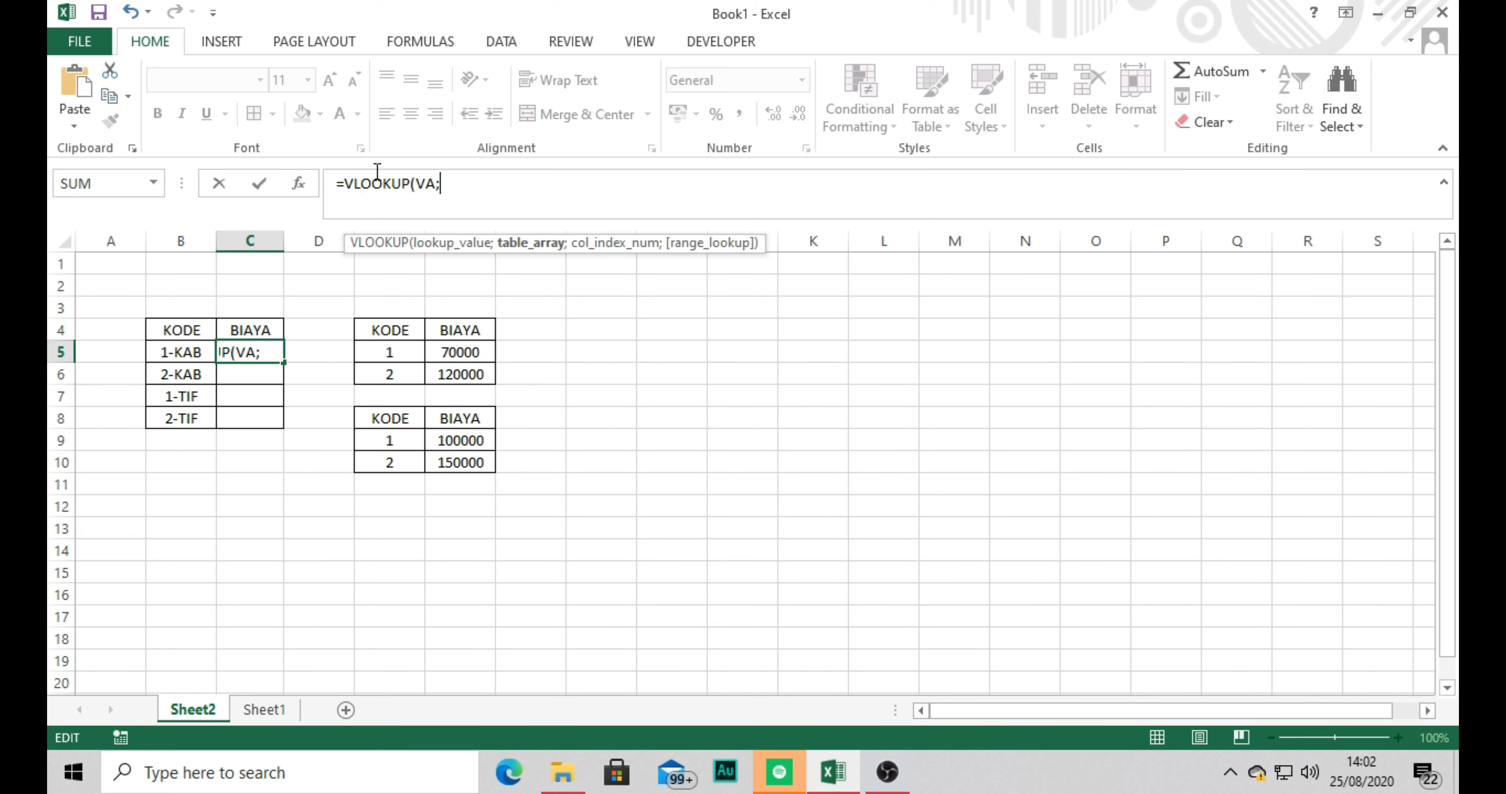
{"action": "type", "text": "LUE"}
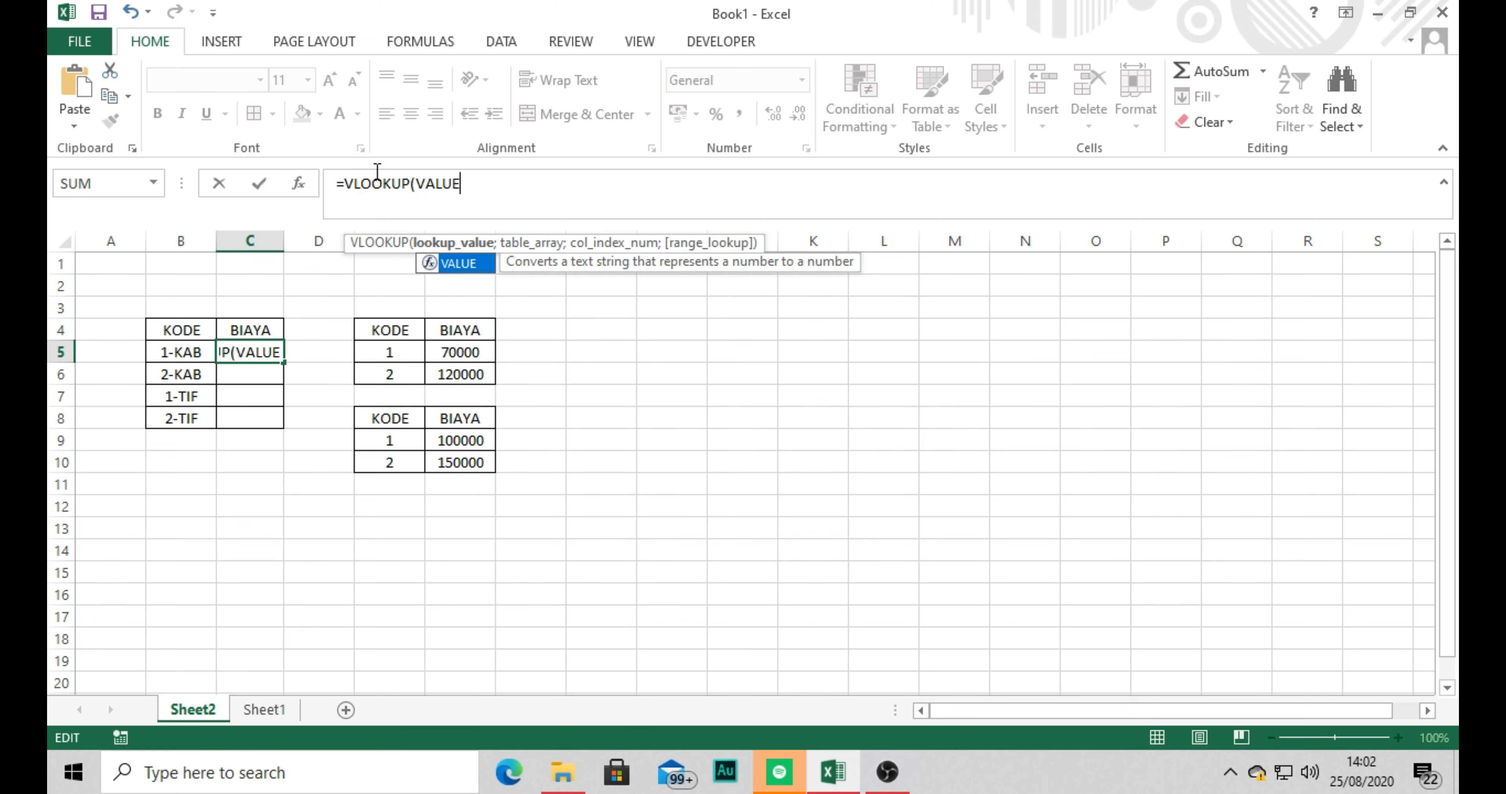
{"action": "type", "text": "("}
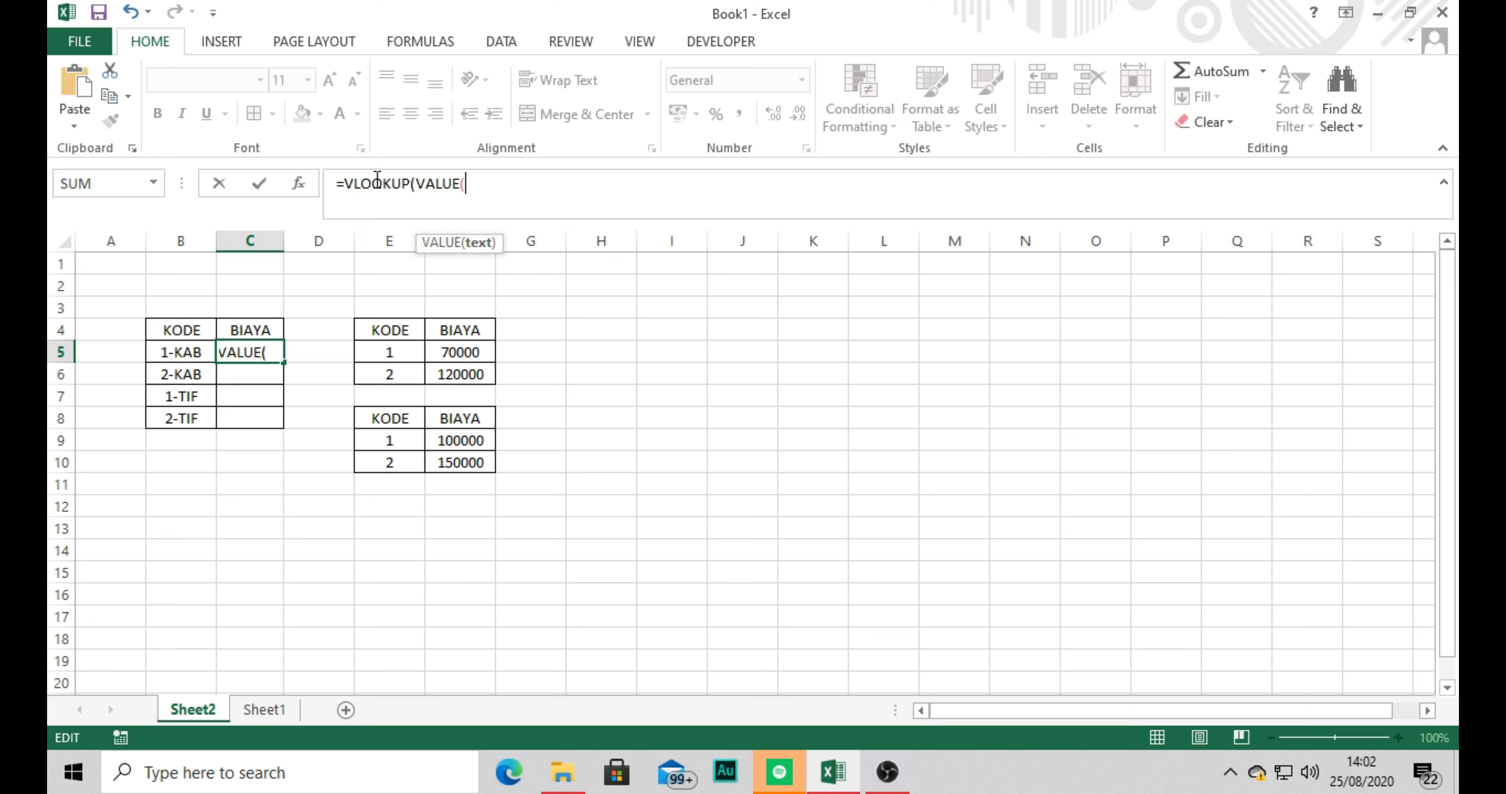
{"action": "type", "text": "L"}
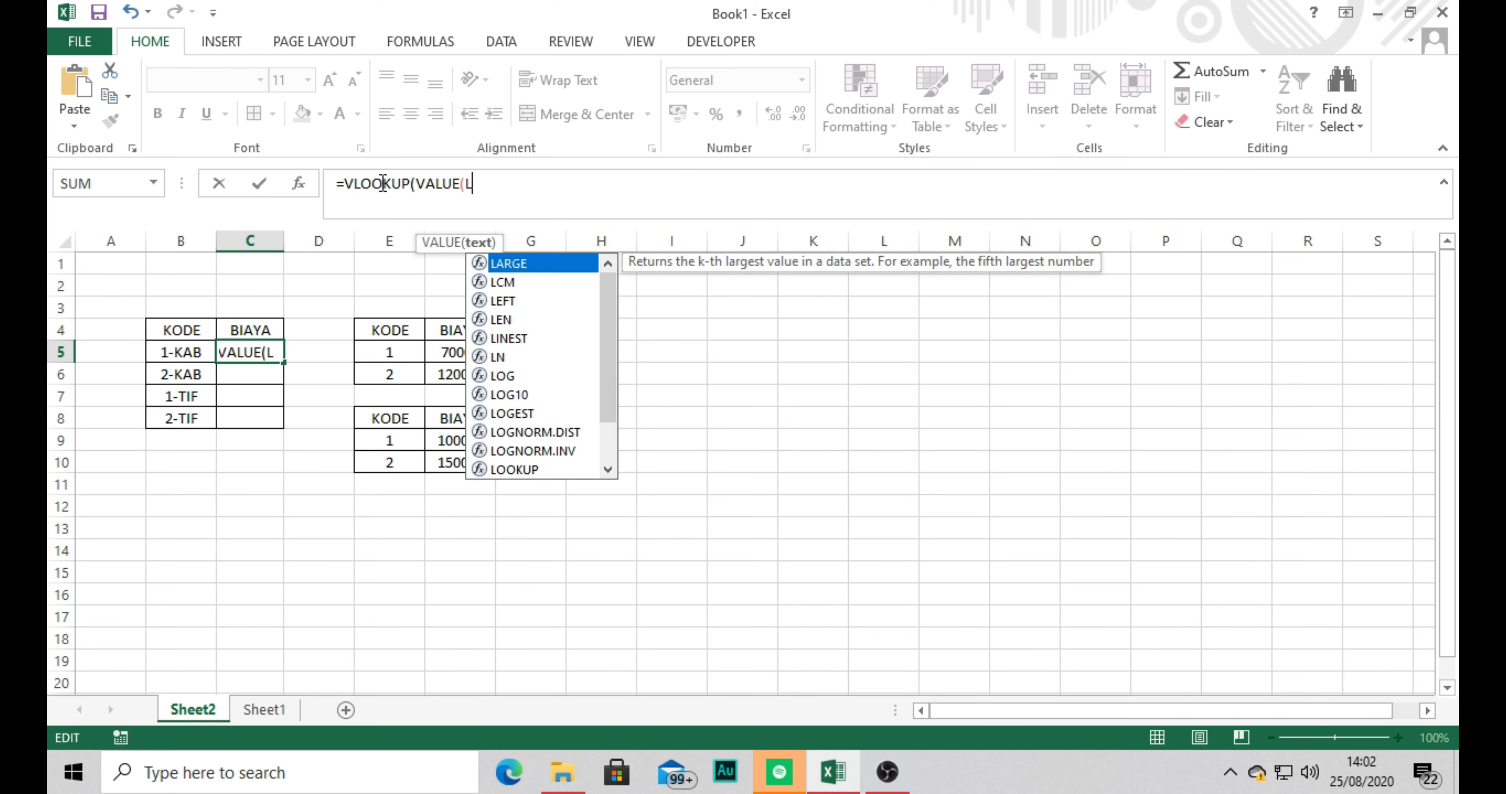
{"action": "type", "text": "EFT("}
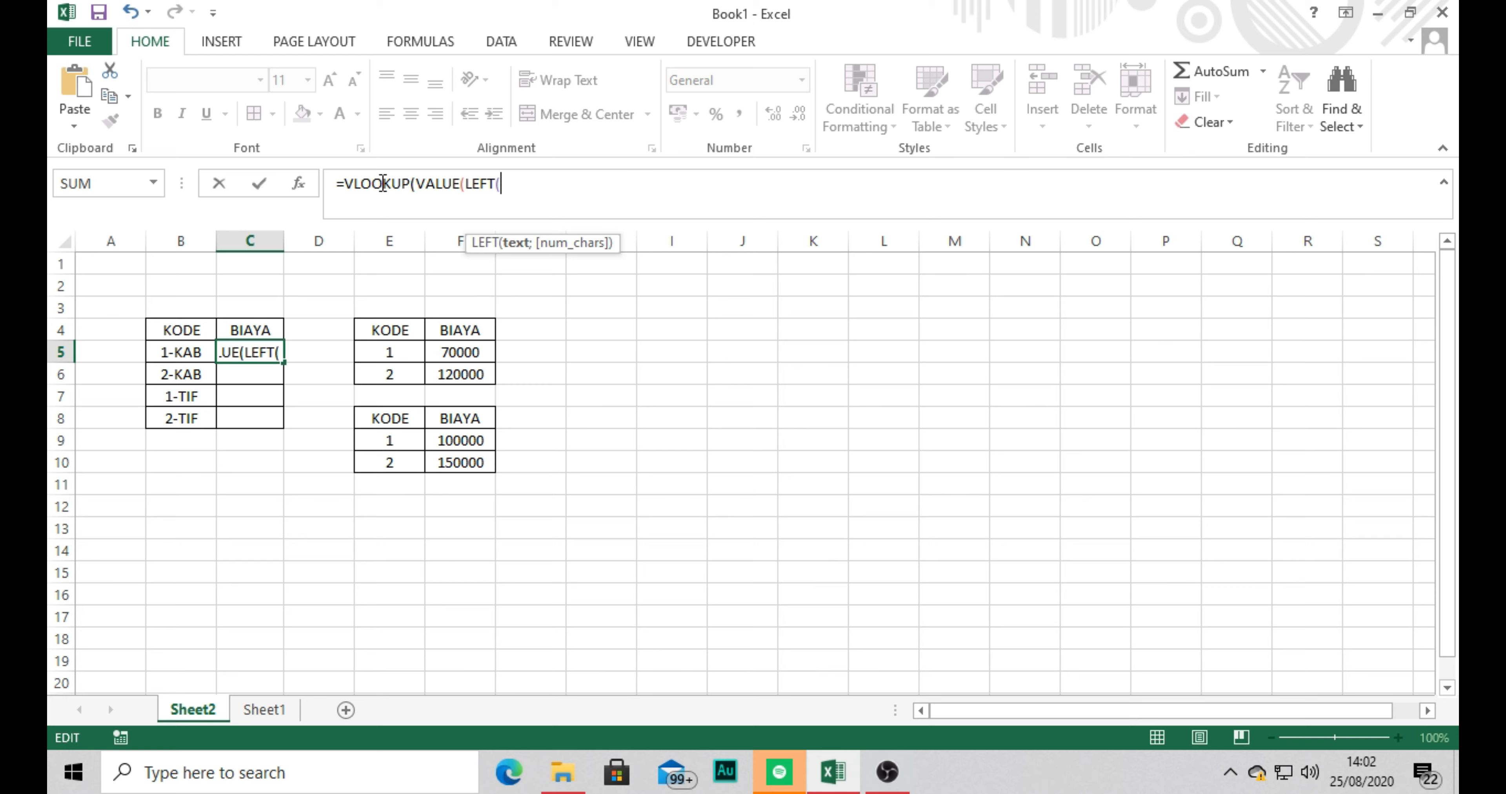
{"action": "left_click", "coordinate": [183, 352]}
{"action": "type", "text": ";"}
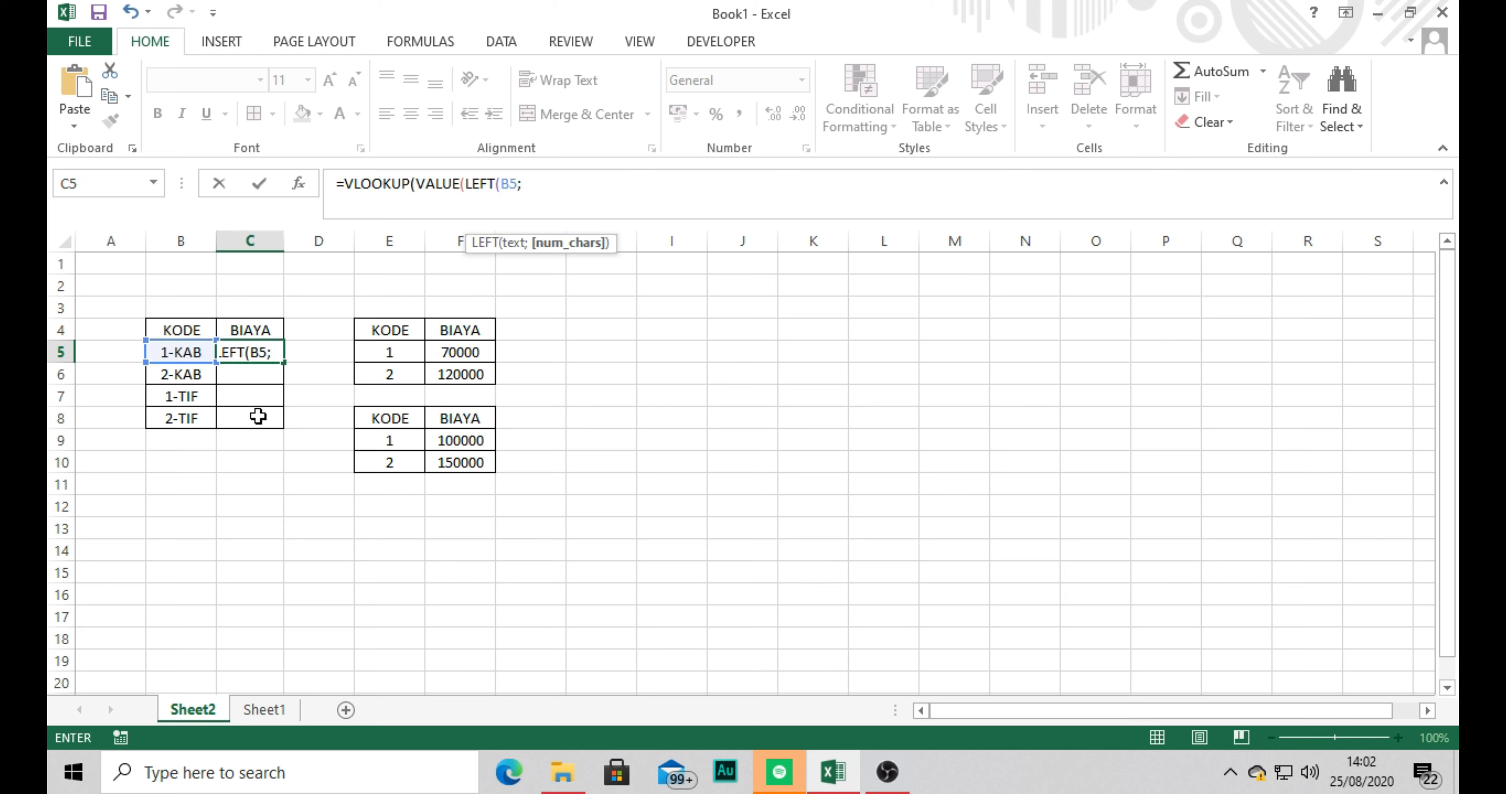
{"action": "type", "text": "1))"}
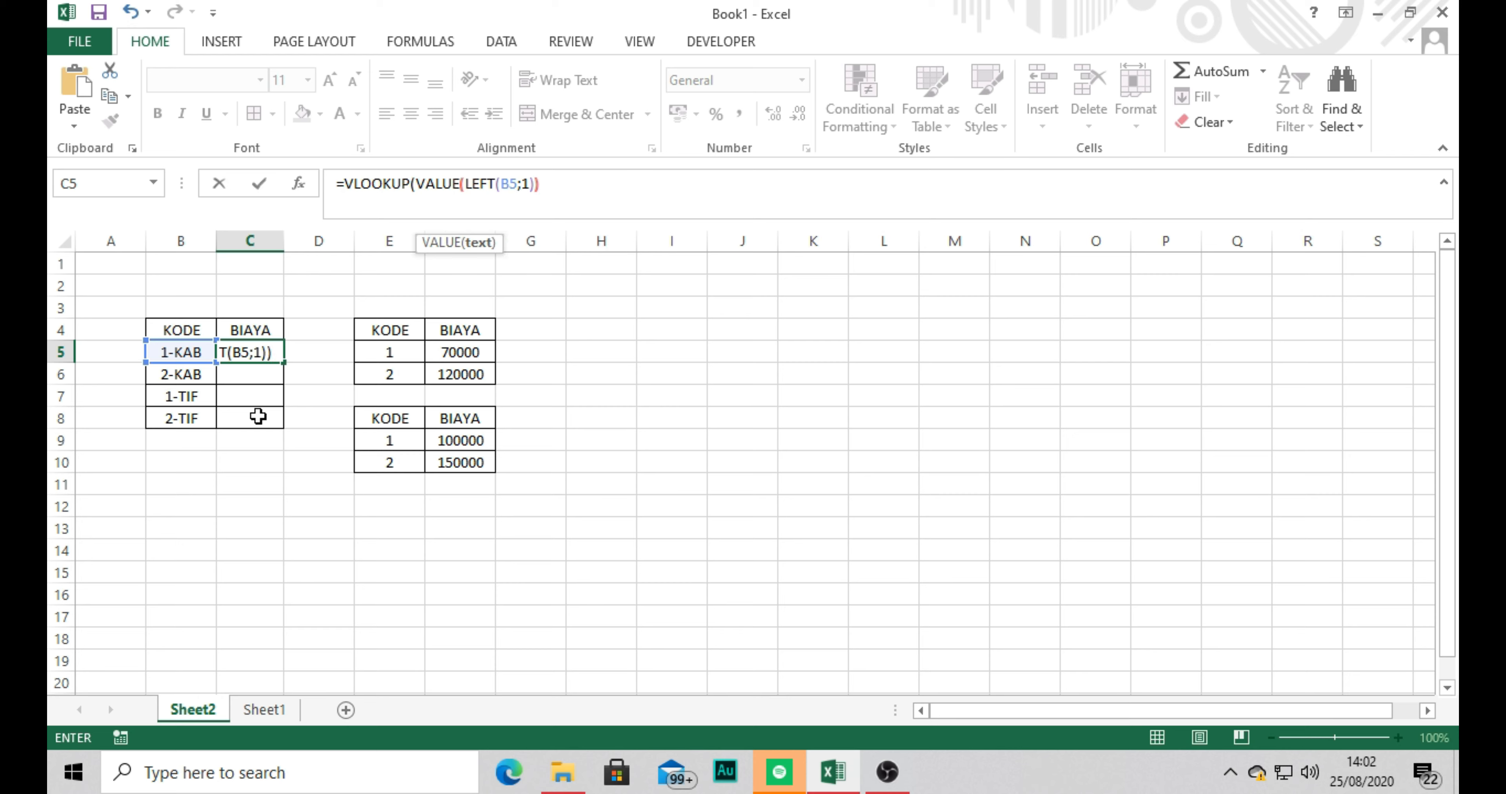
{"action": "type", "text": ";"}
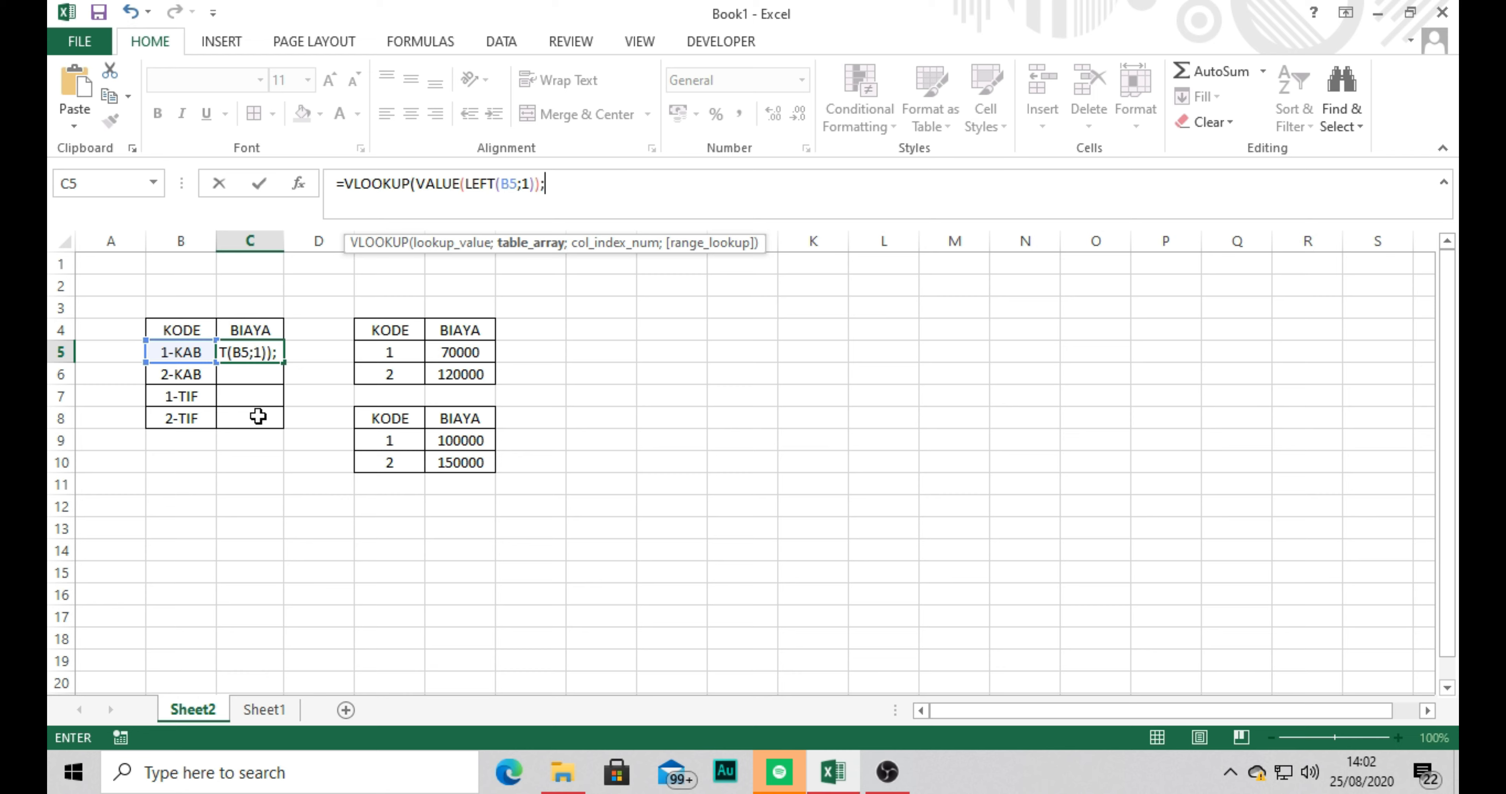
Step: Start the table array with an IF function testing whether RIGHT(B5;3)="KAB"
{"action": "type", "text": "IF"}
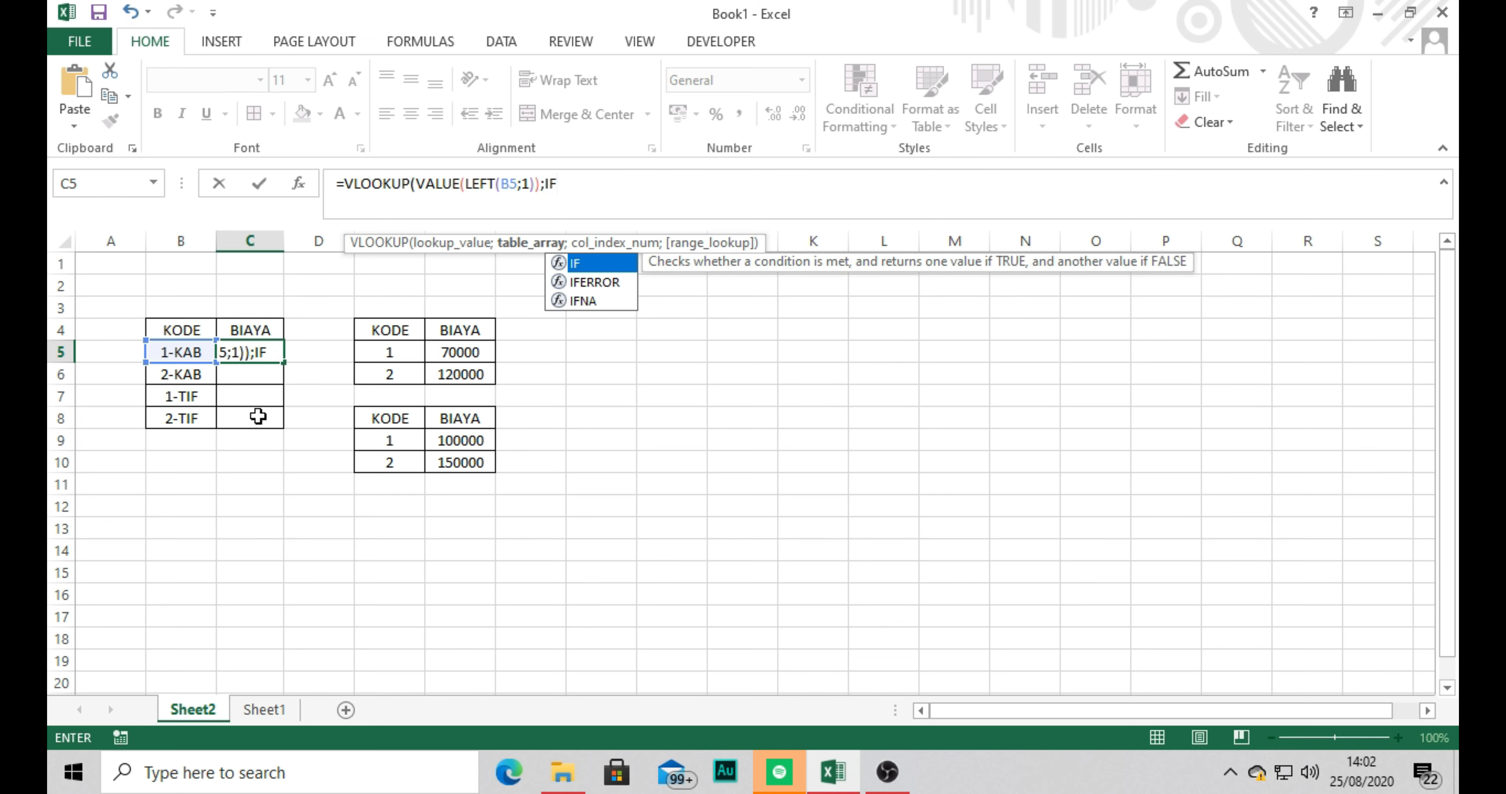
{"action": "type", "text": "("}
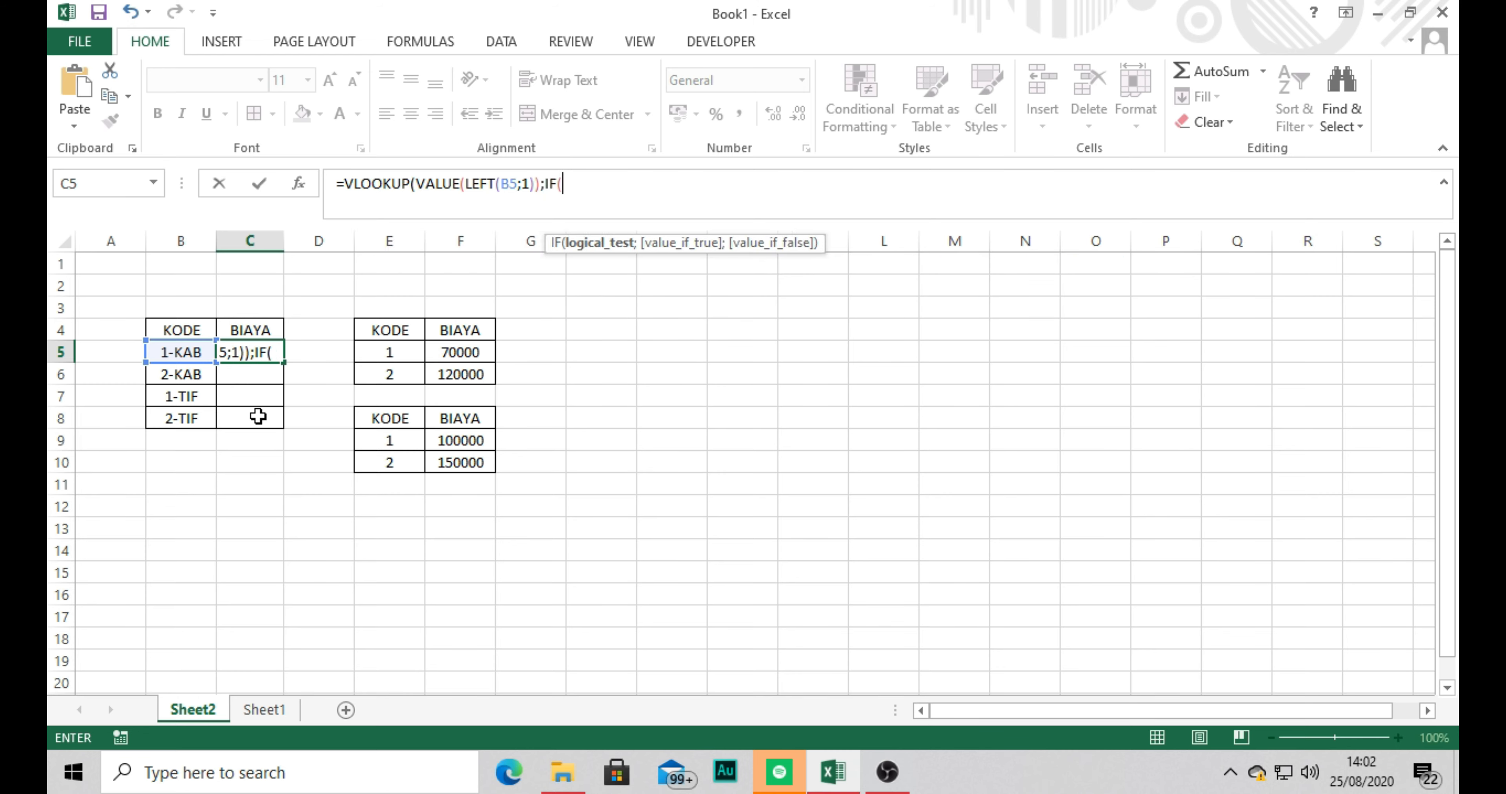
{"action": "type", "text": "RI"}
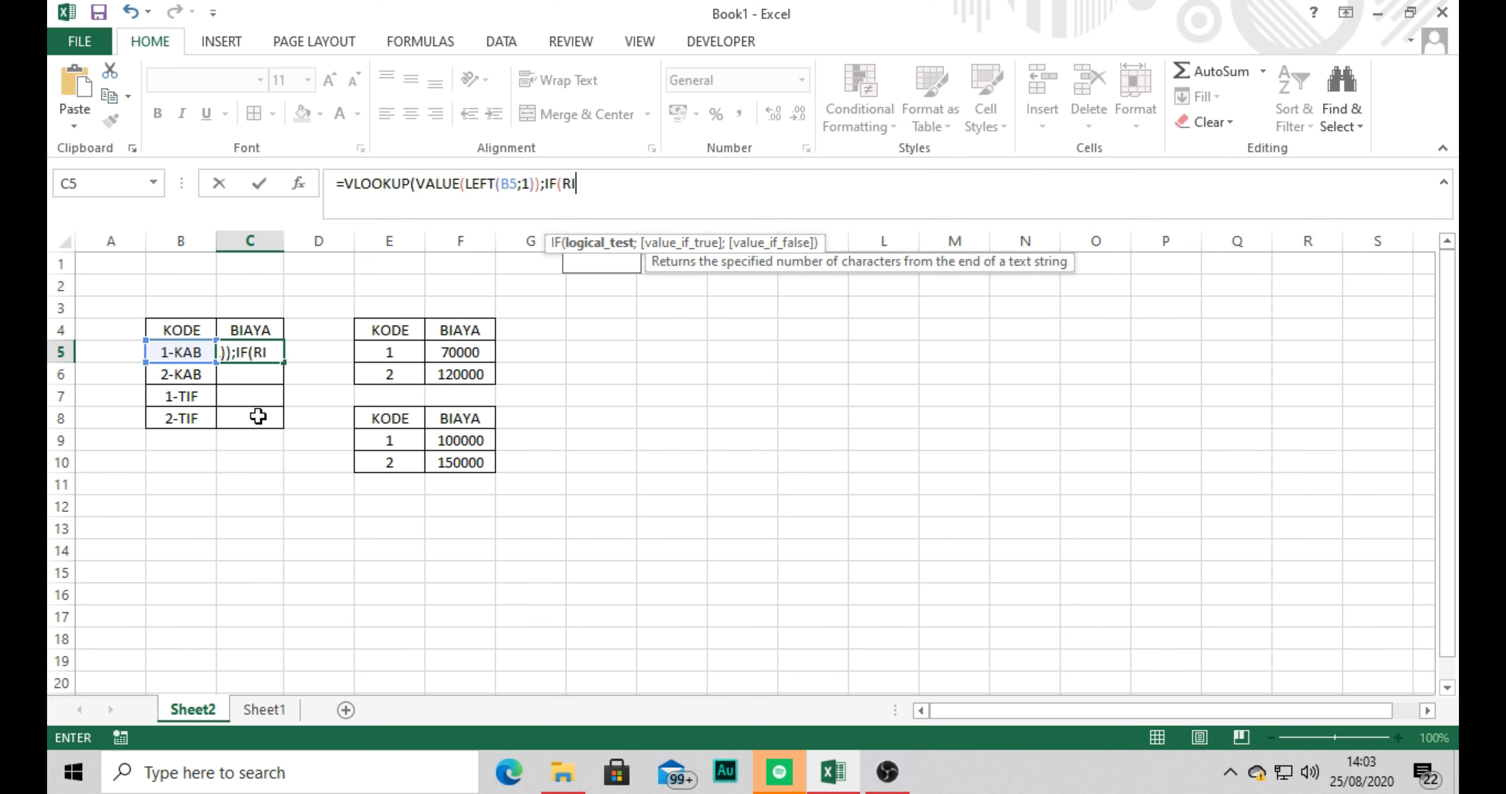
{"action": "type", "text": "GHT("}
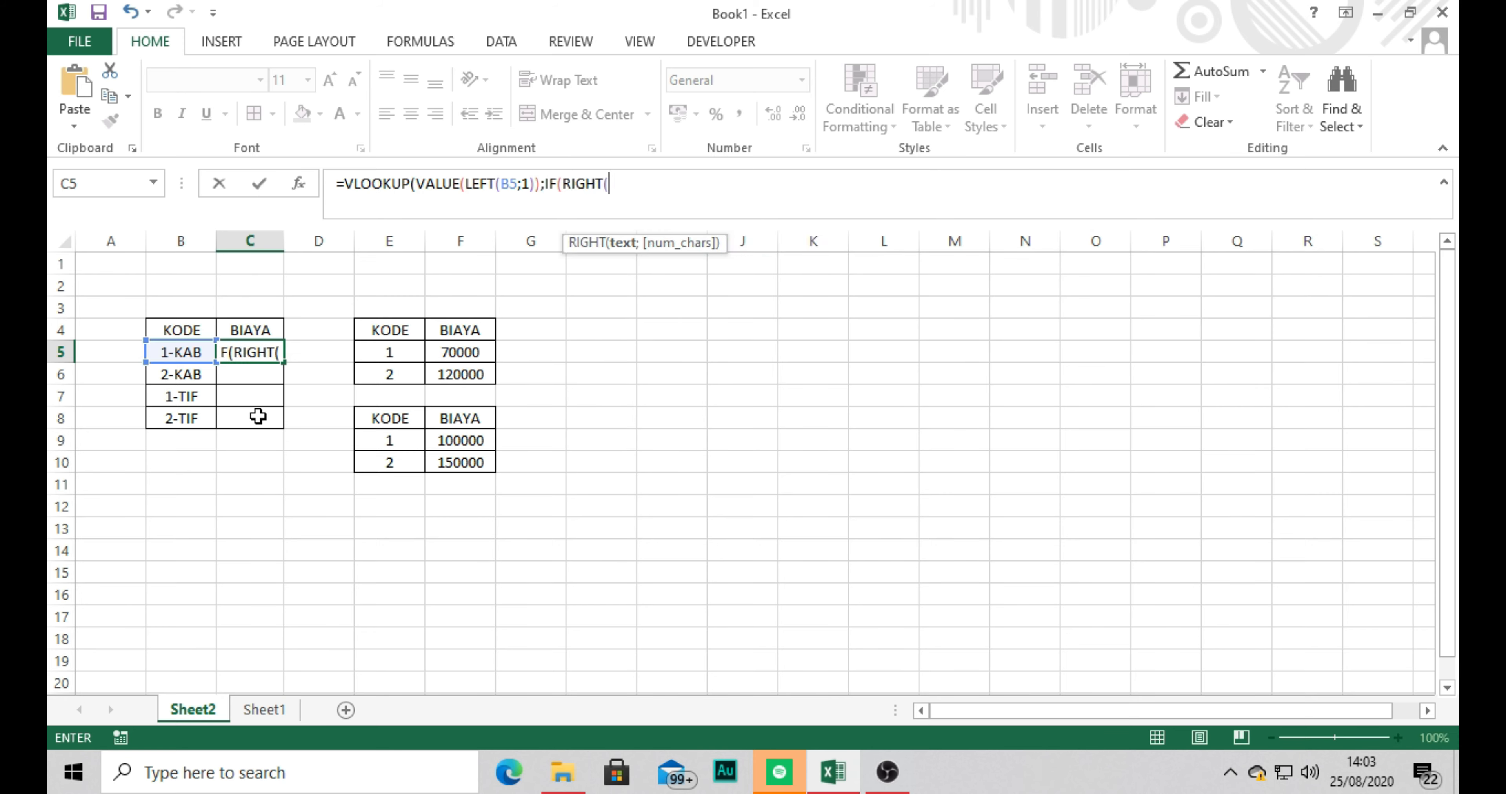
{"action": "left_click", "coordinate": [181, 347]}
{"action": "type", "text": ";"}
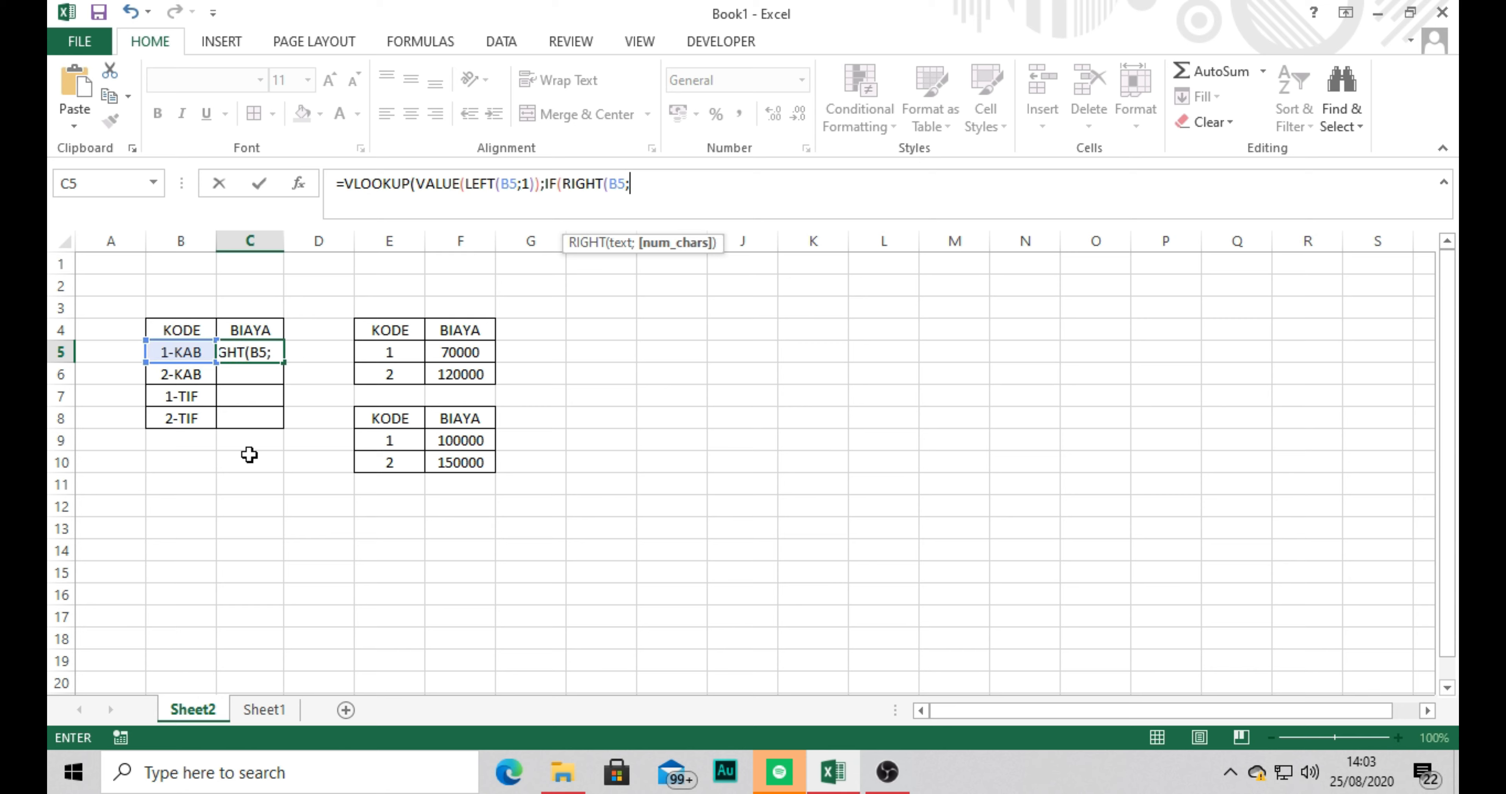
{"action": "type", "text": "3)="}
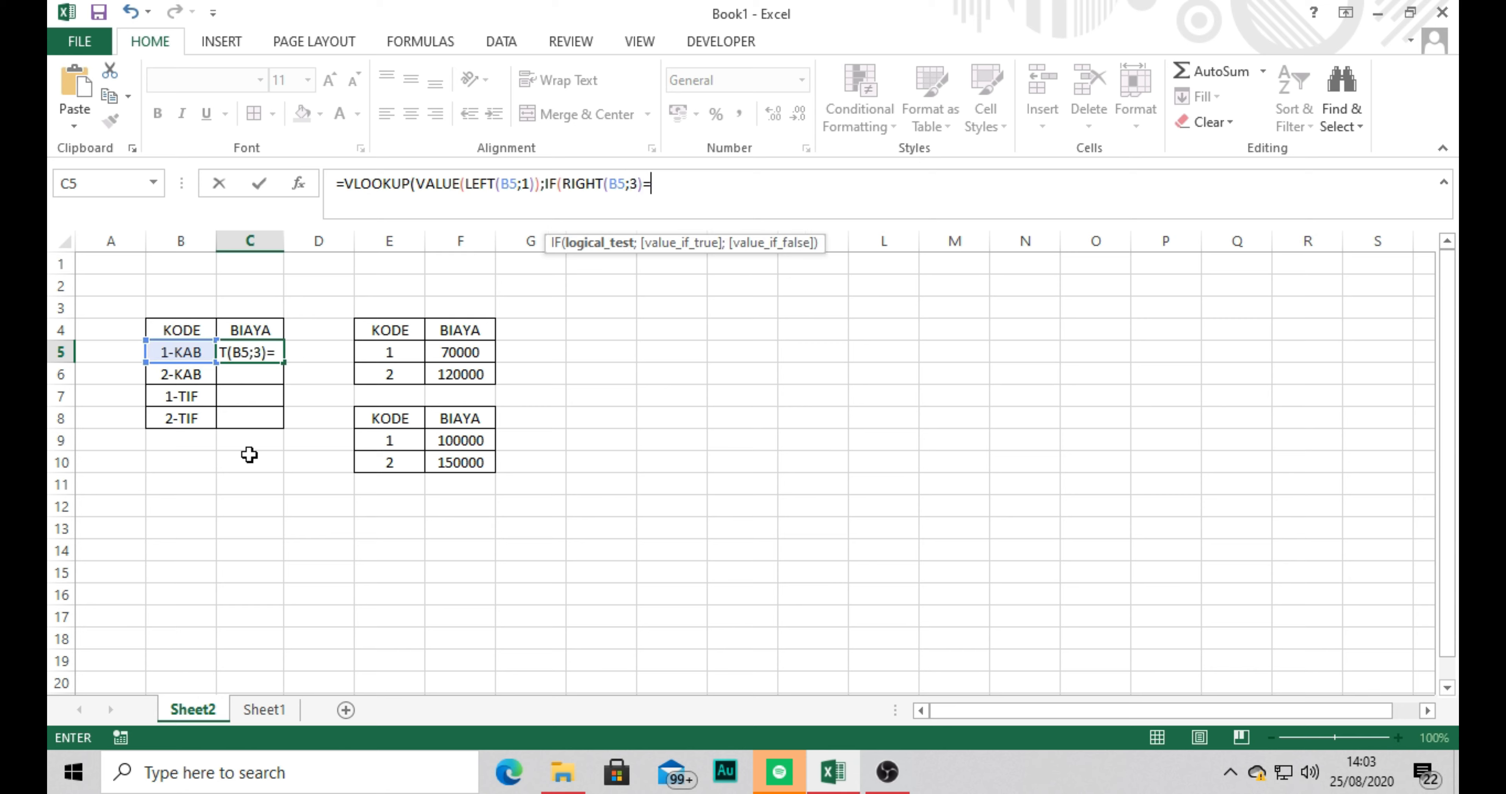
{"action": "type", "text": "\"KAB\""}
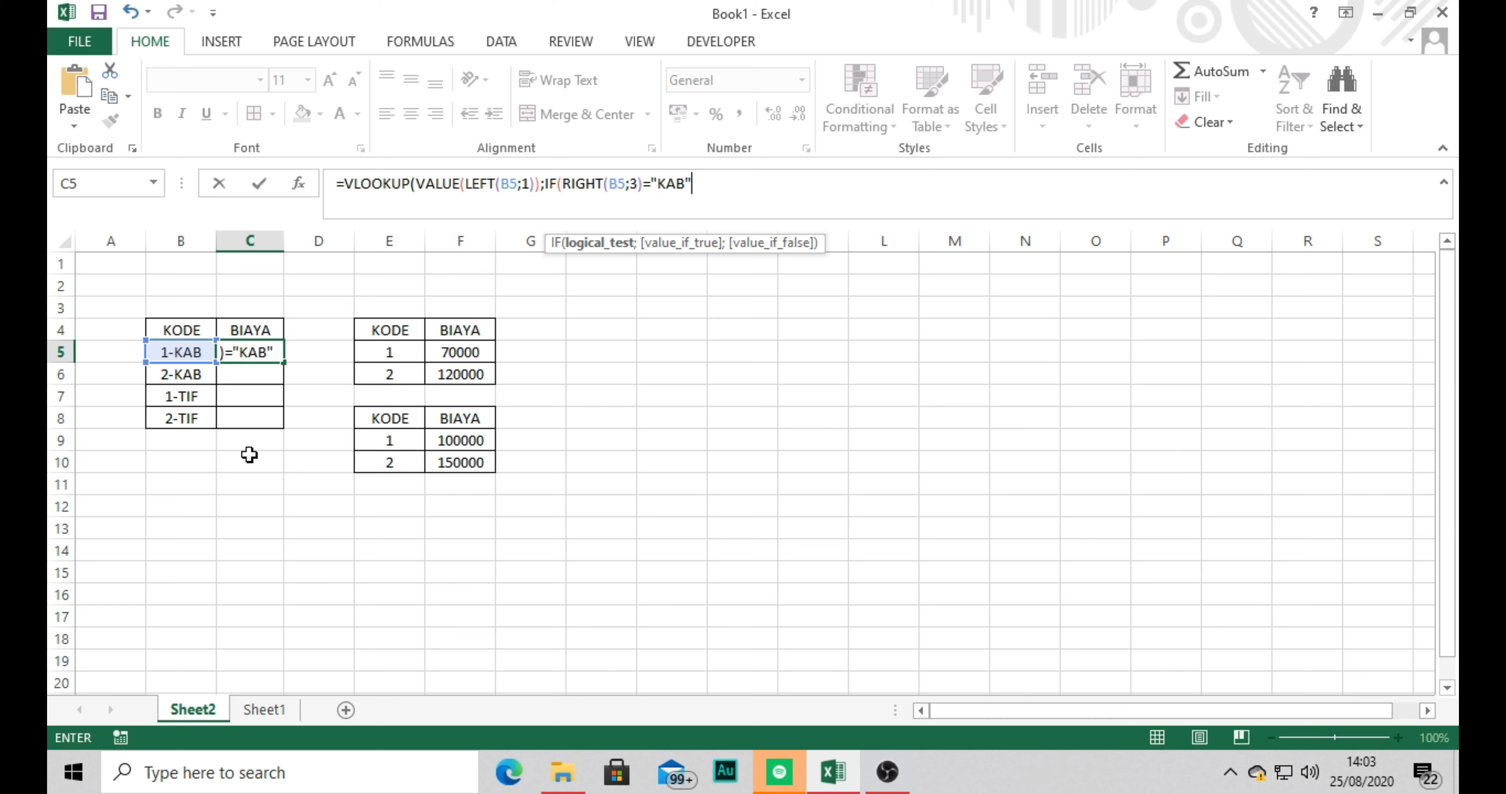
{"action": "type", "text": ";"}
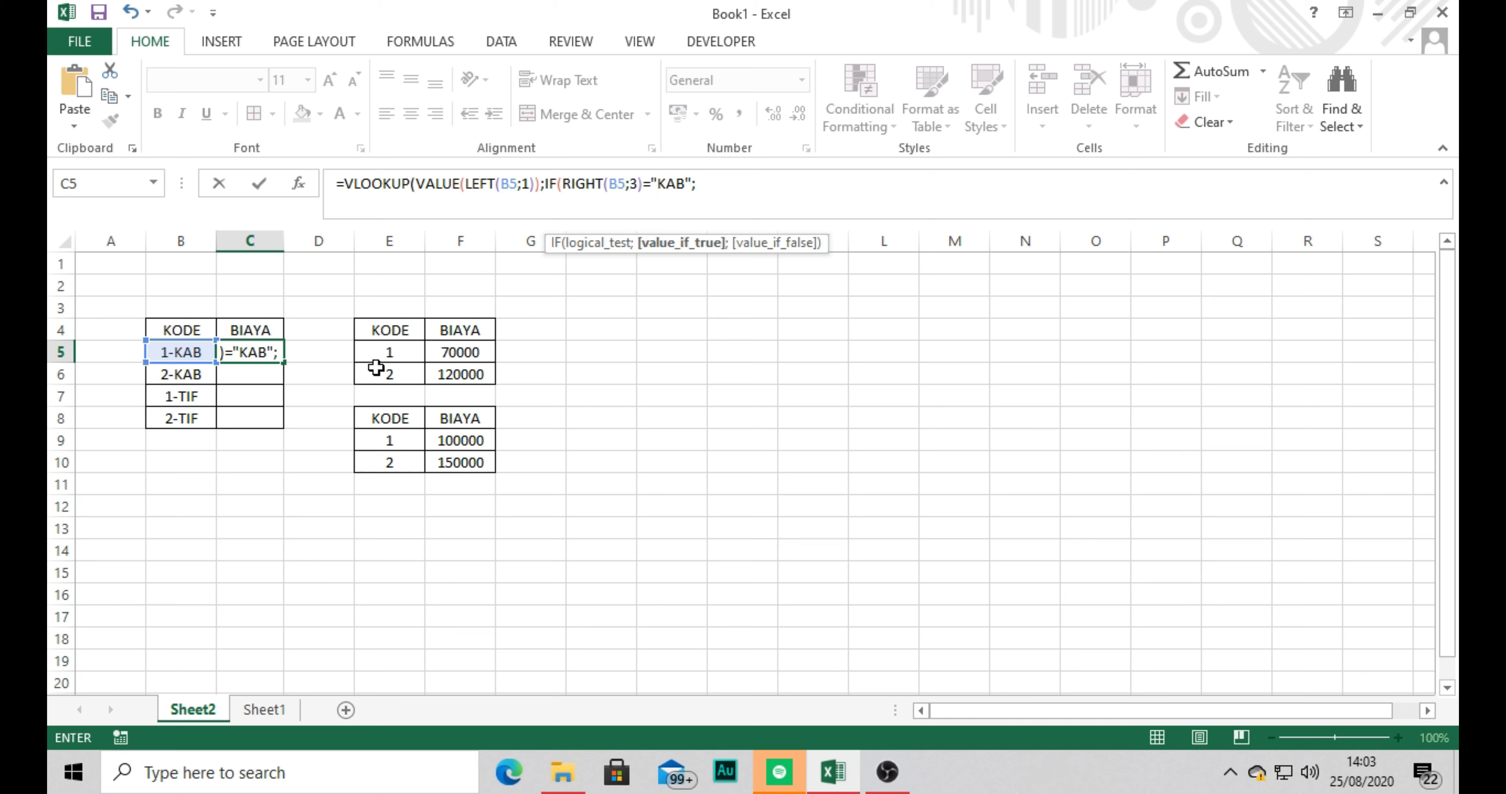
Step: Give the first lookup table as the IF's value if true, using the absolute range $E$4:$F$6
{"action": "left_click_drag", "start_coordinate": [370, 334], "coordinate": [459, 375]}
{"action": "key", "text": "F4"}
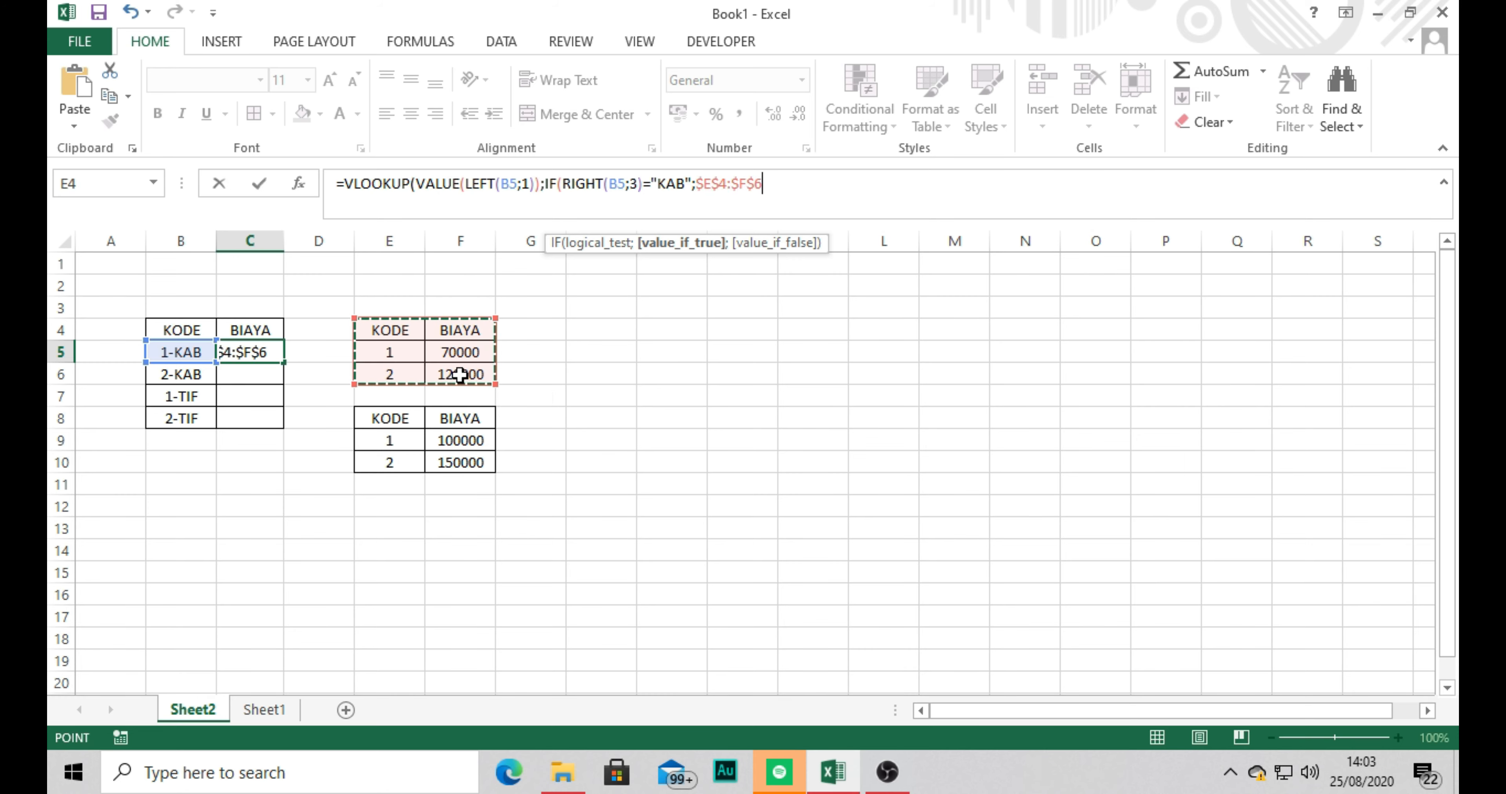
{"action": "type", "text": ";"}
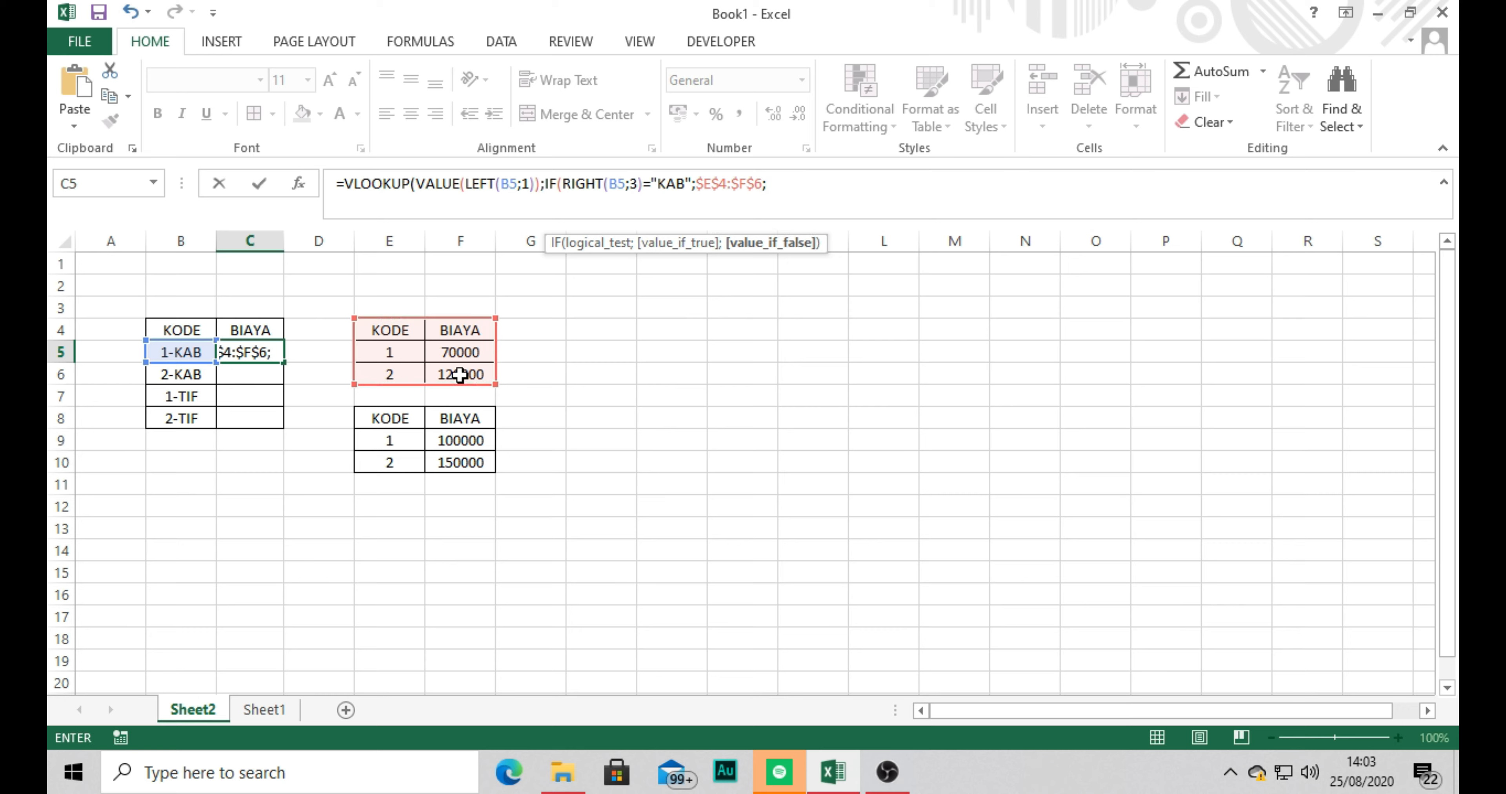
{"action": "type", "text": "IF"}
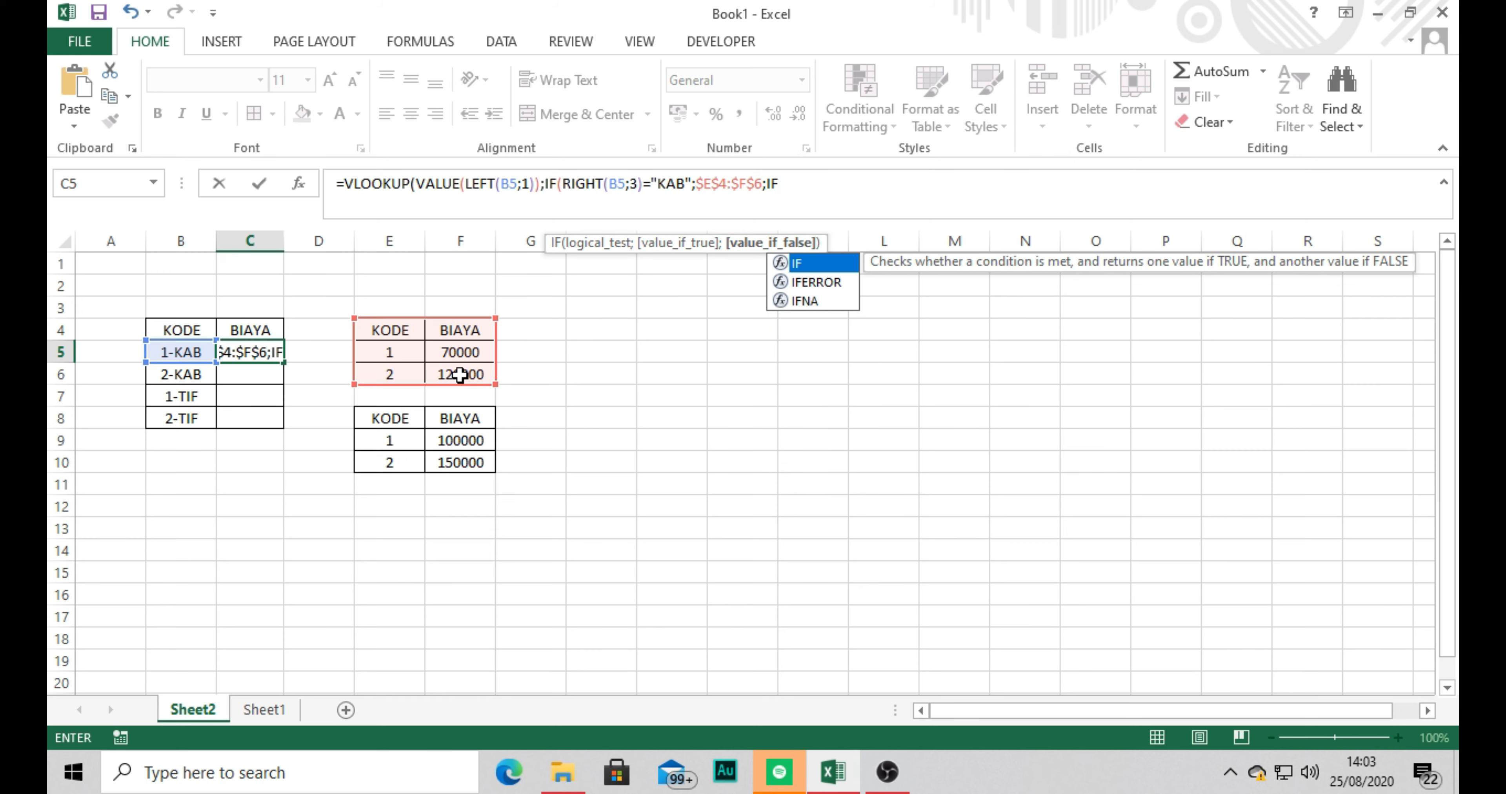
{"action": "key", "text": "BackSpace"}
{"action": "key", "text": "BackSpace"}
{"action": "key", "text": "BackSpace"}
{"action": "key", "text": "BackSpace"}
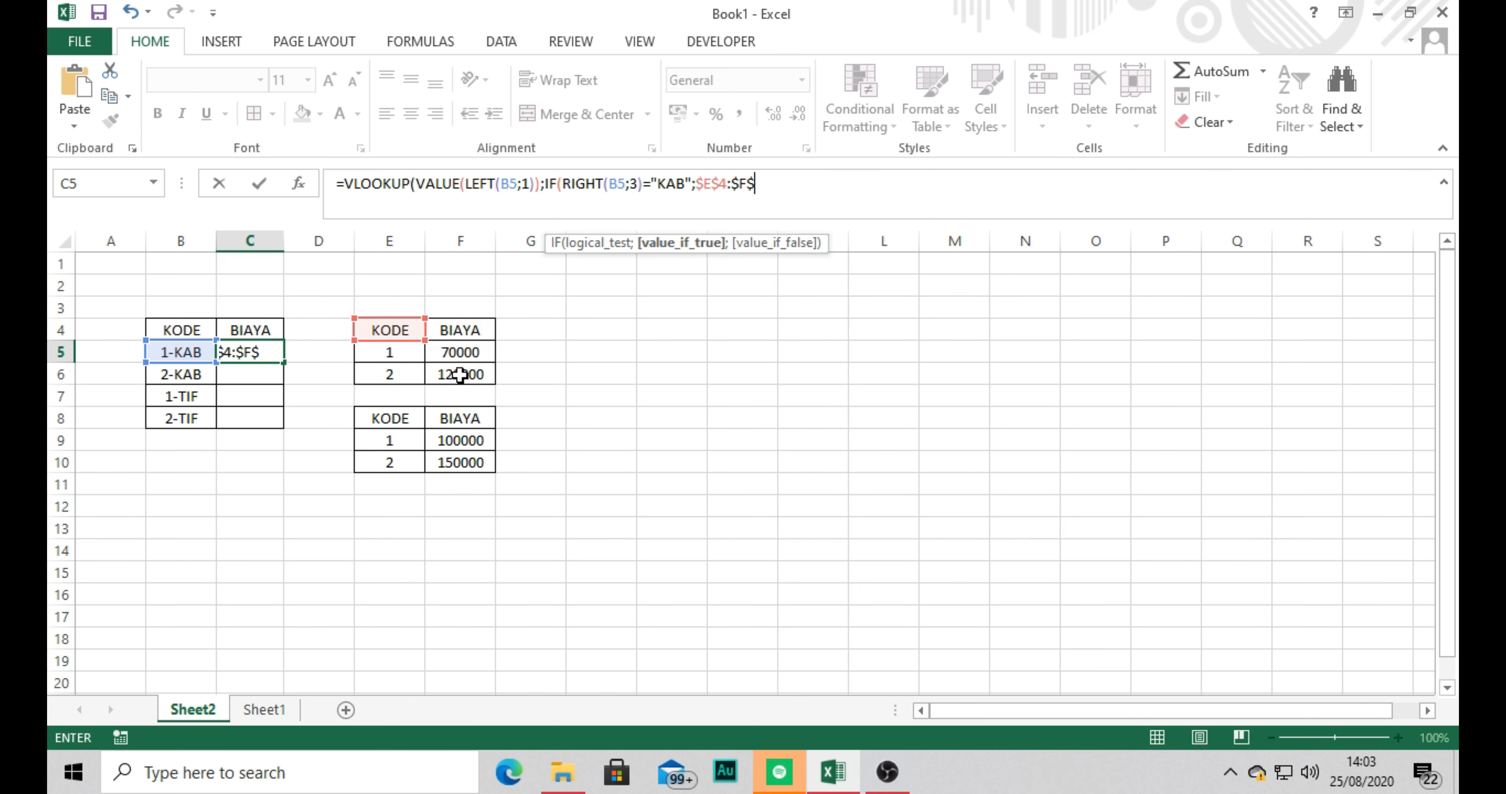
{"action": "left_click_drag", "start_coordinate": [389, 330], "coordinate": [460, 375]}
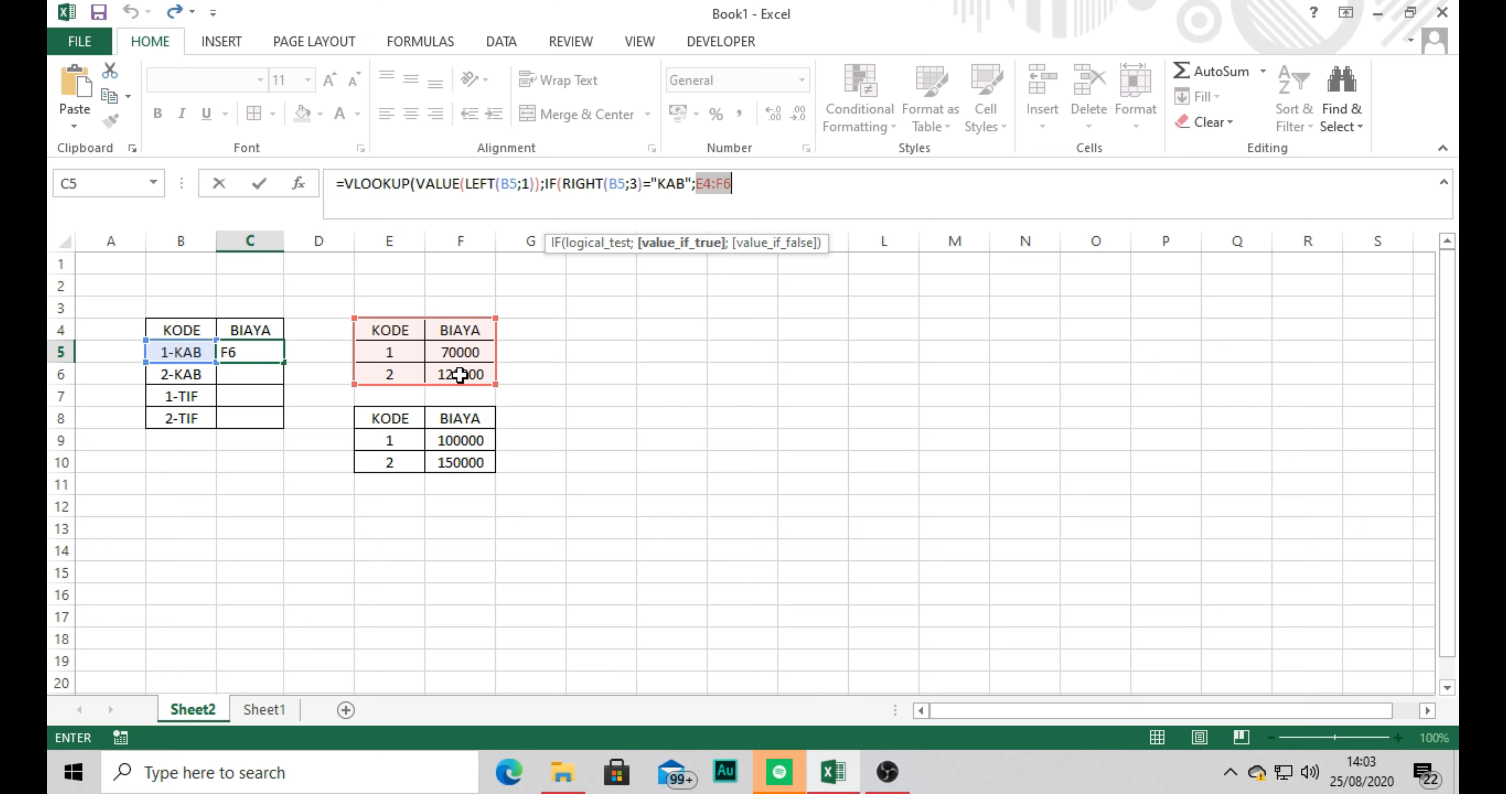
{"action": "key", "text": "F4"}
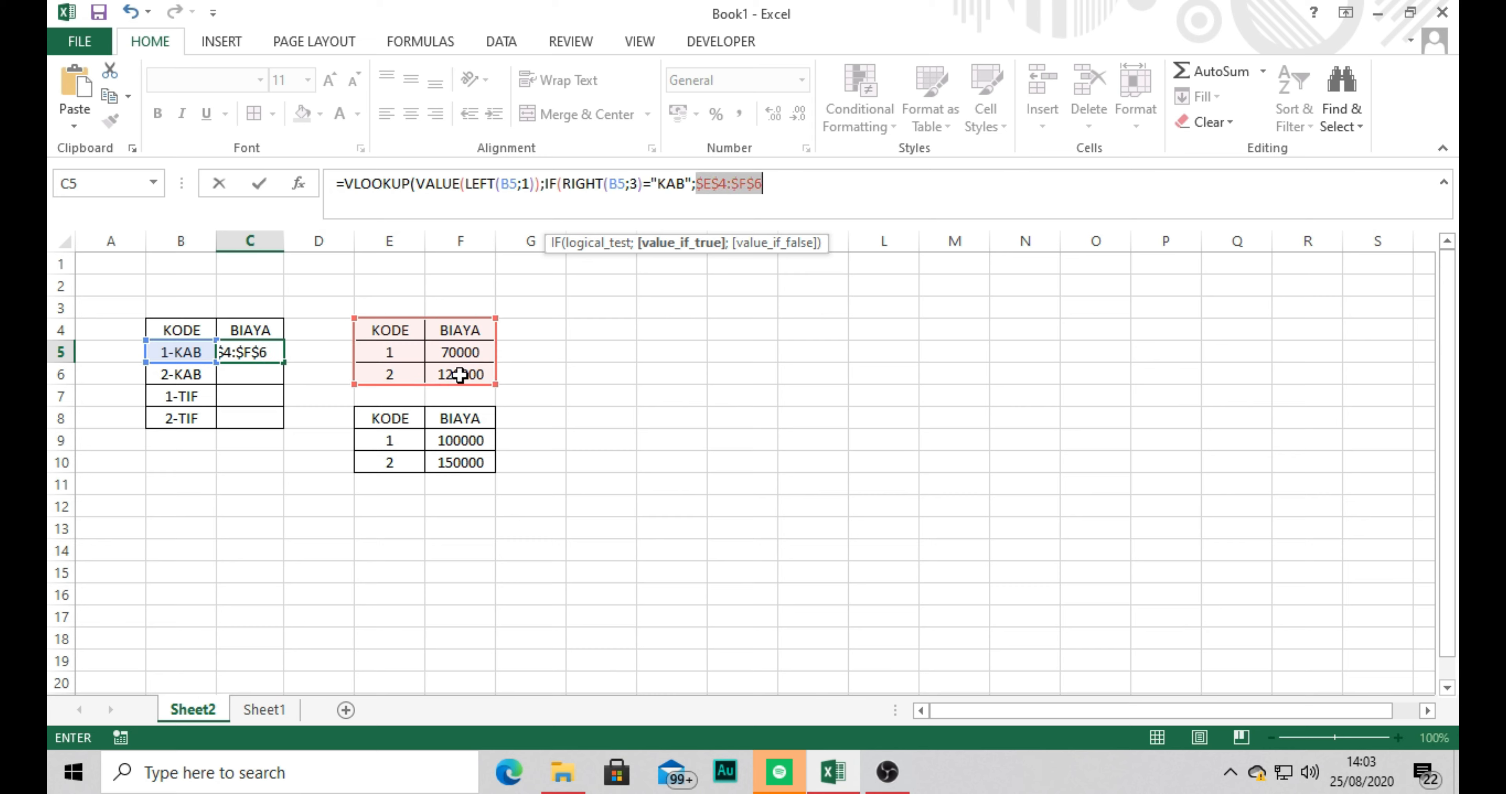
Step: Duplicate the ;IF(RIGHT(B5;3)="KAB"; portion of the C5 formula after $E$4:$F$6 as a nested IF for the value if false
{"action": "left_click", "coordinate": [625, 184]}
{"action": "left_click_drag", "start_coordinate": [540, 184], "coordinate": [576, 183]}
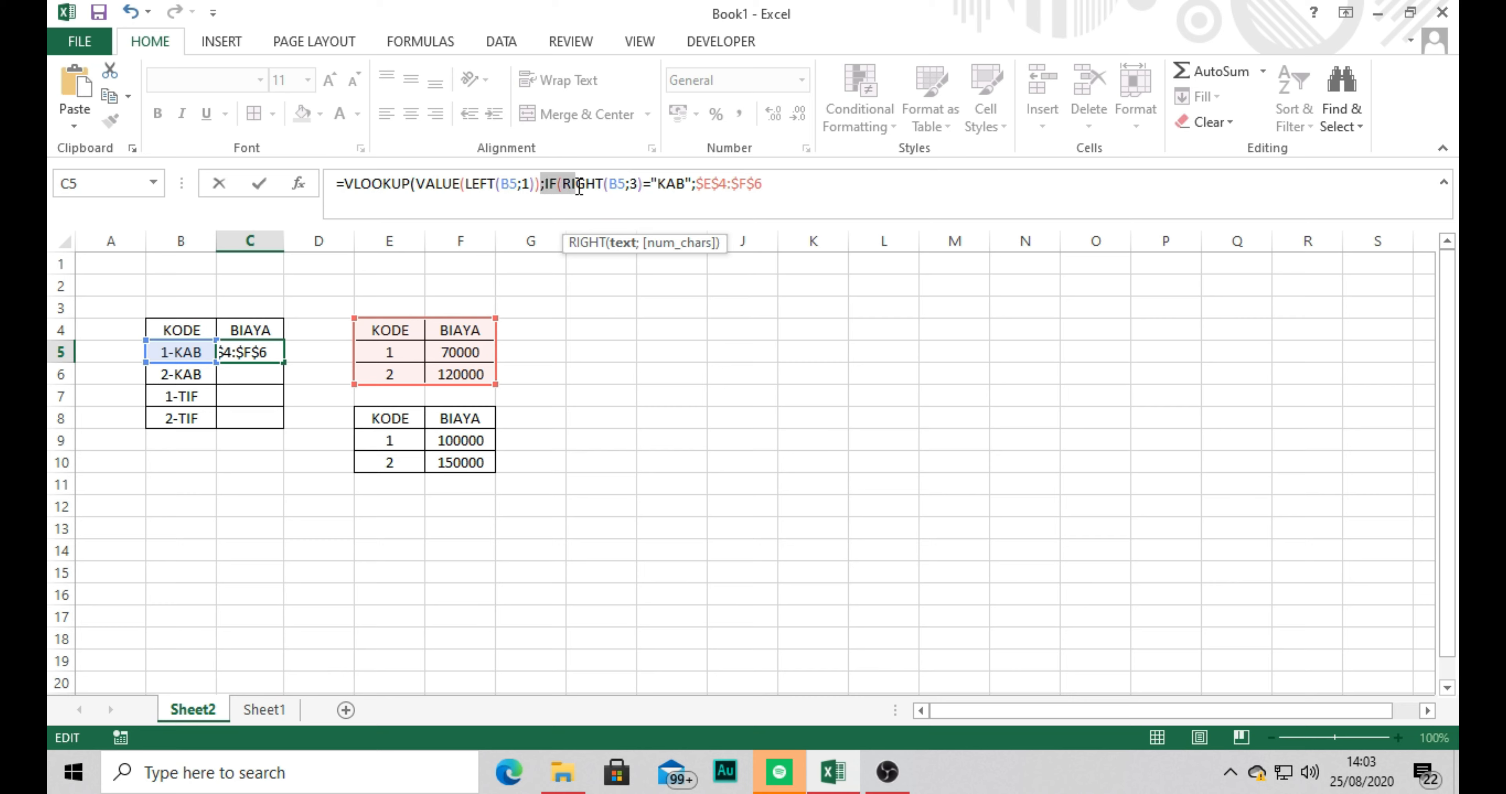
{"action": "left_click", "coordinate": [541, 186]}
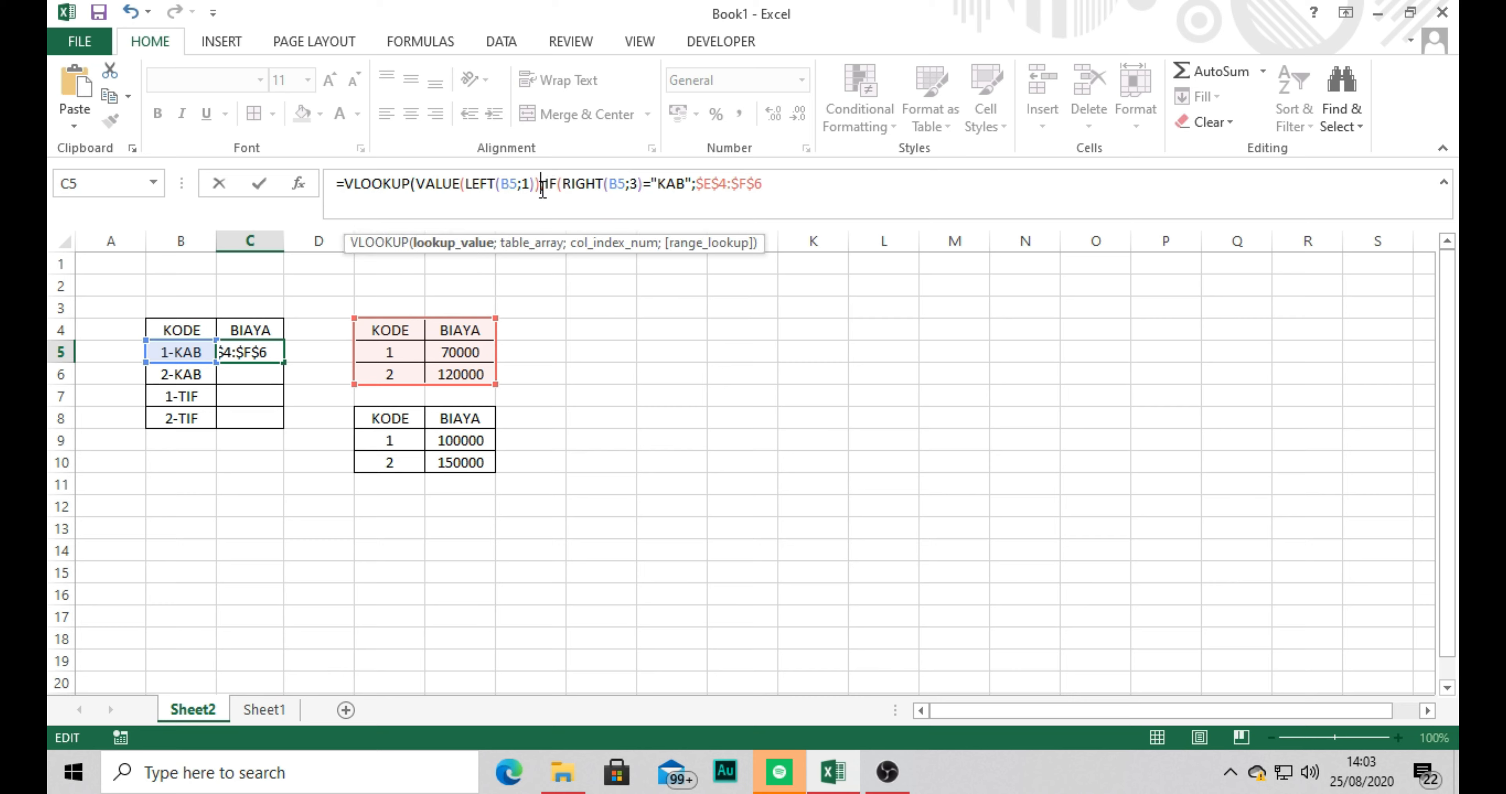
{"action": "left_click_drag", "start_coordinate": [543, 185], "coordinate": [698, 186]}
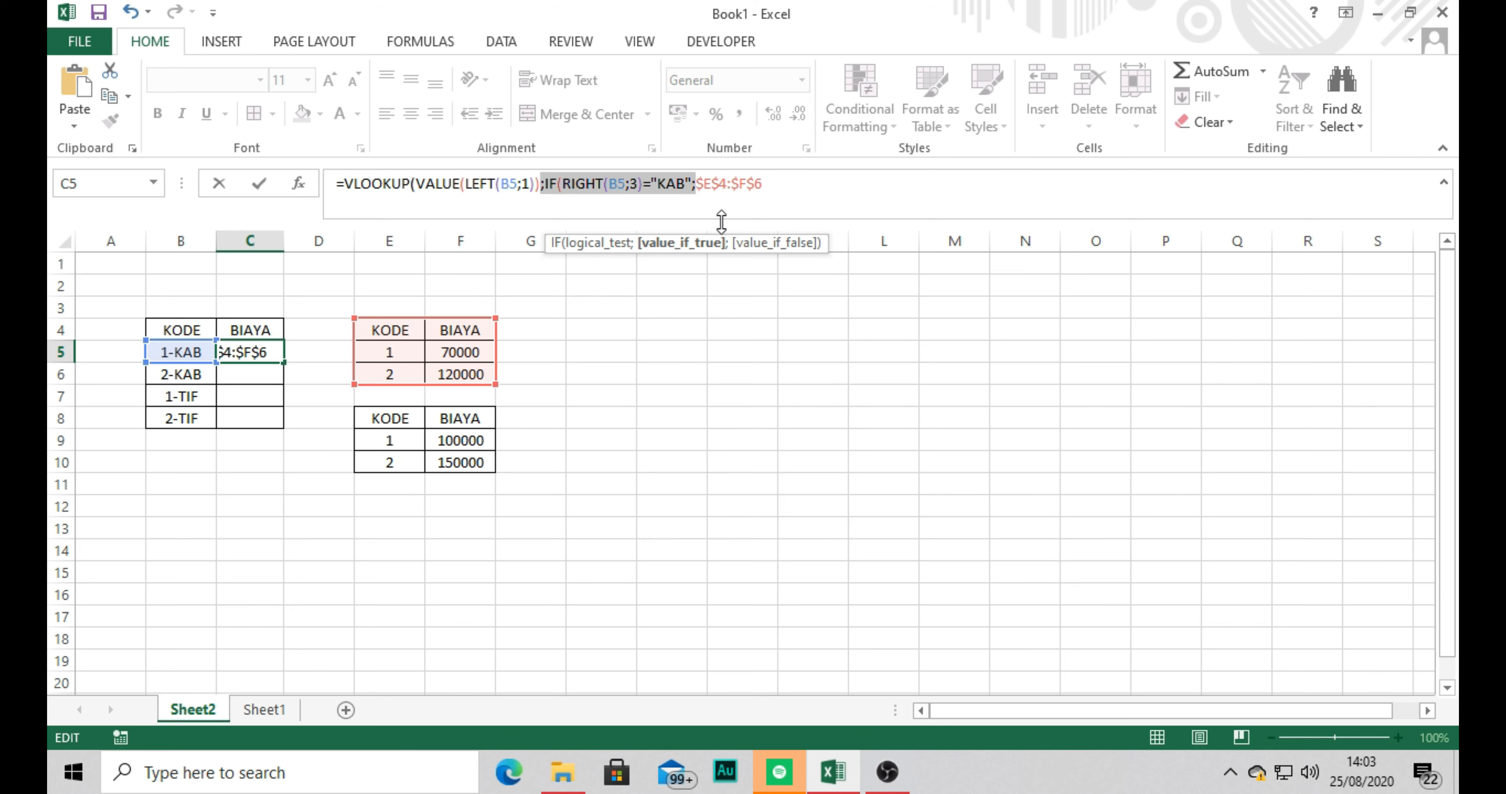
{"action": "left_click", "coordinate": [810, 179]}
{"action": "key", "text": "ctrl+v"}
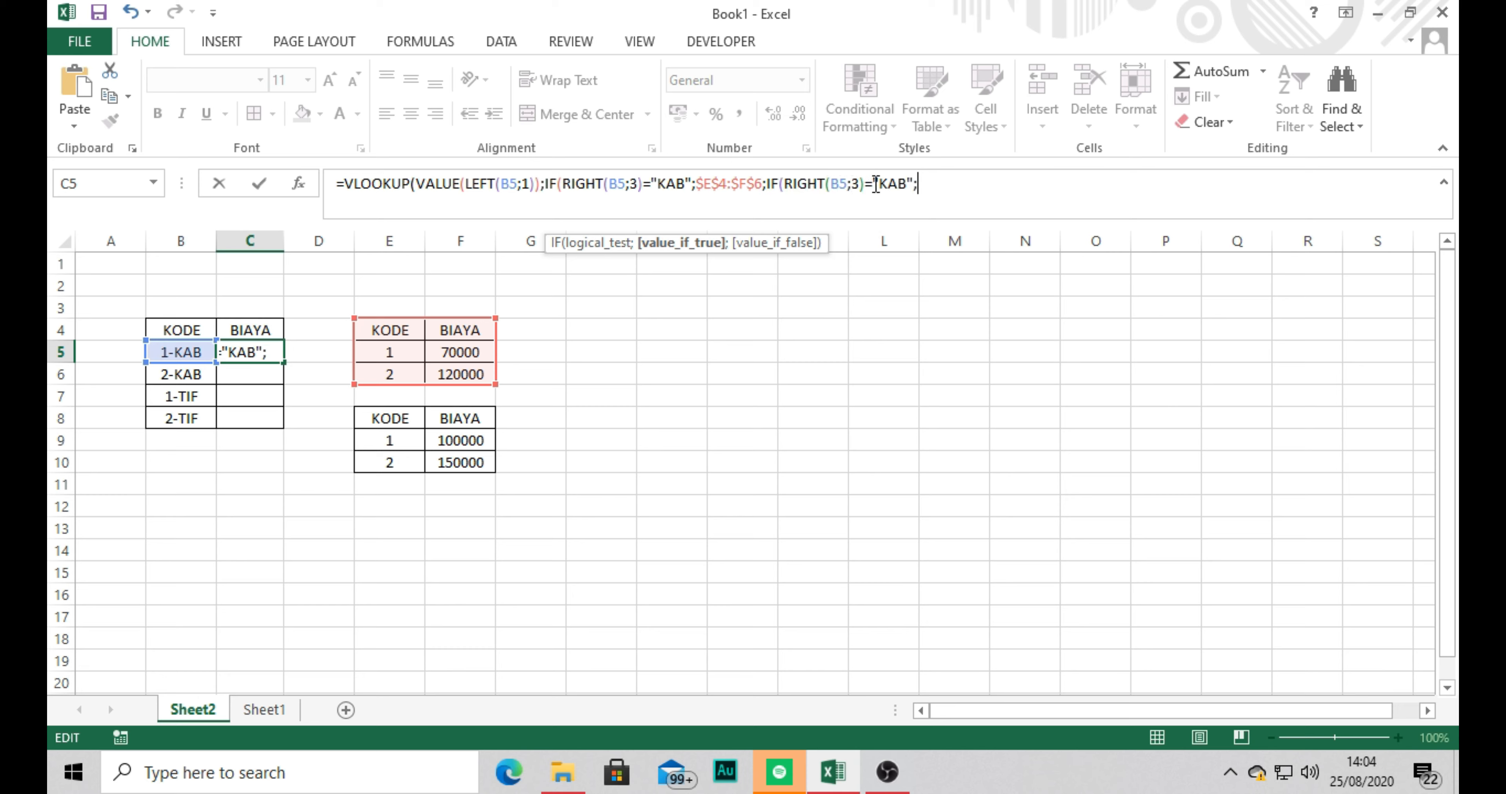
Step: Change the text compared in the nested IF's test to "TIF"
{"action": "left_click", "coordinate": [910, 184]}
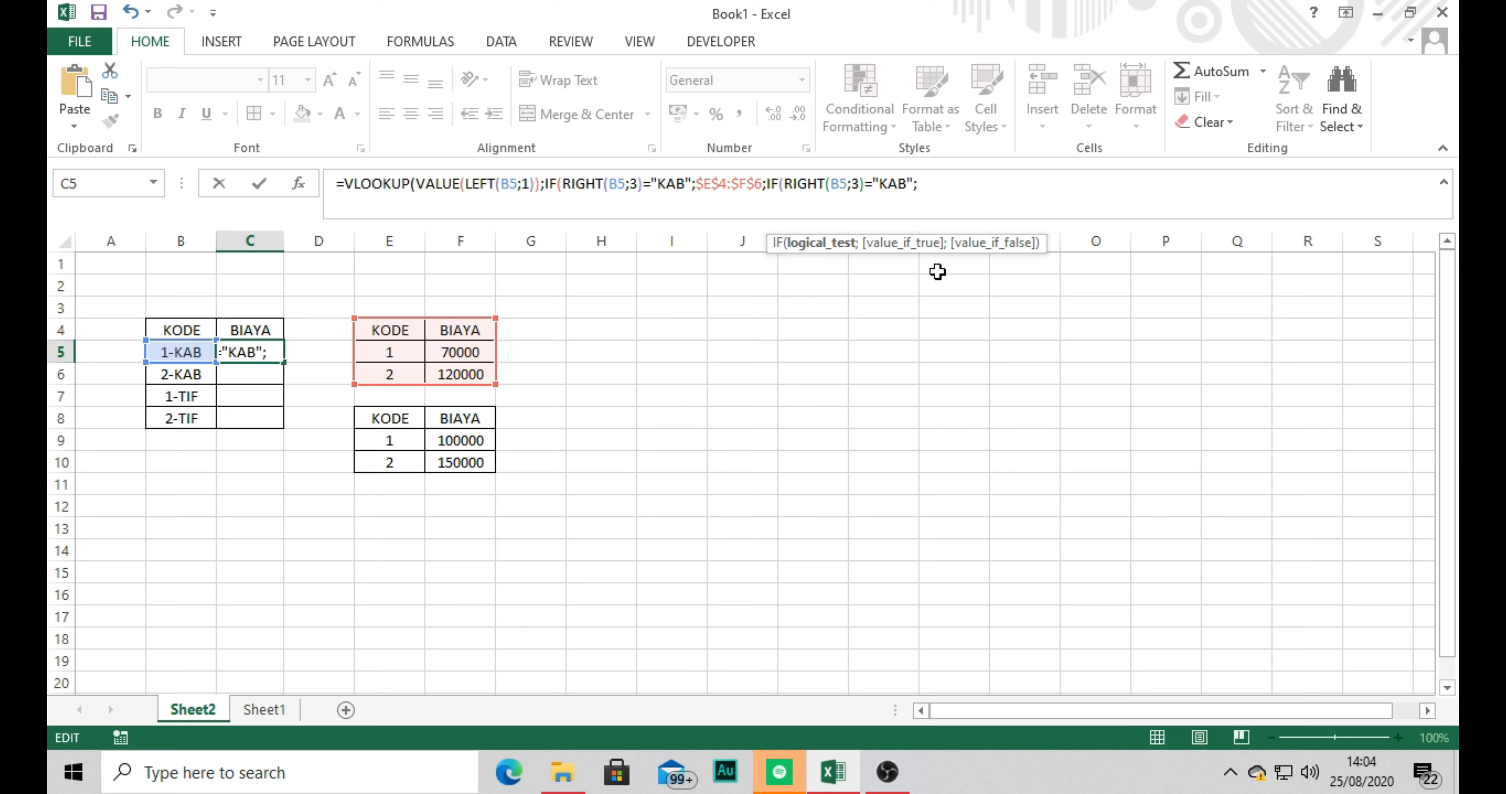
{"action": "key", "text": "BackSpace"}
{"action": "key", "text": "BackSpace"}
{"action": "key", "text": "BackSpace"}
{"action": "type", "text": "TIF"}
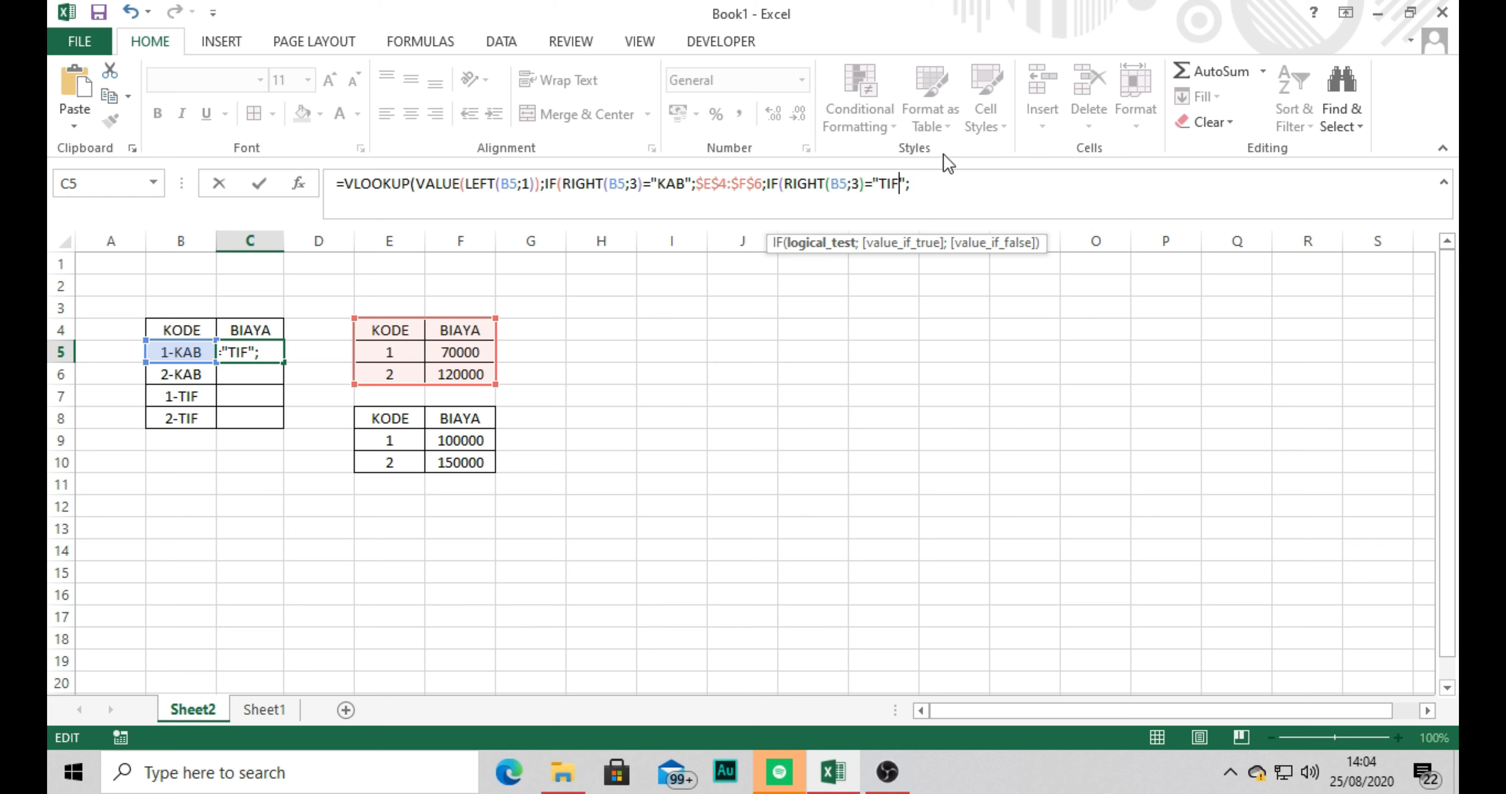
Step: Give the second lookup table as the nested IF's value if true, using the absolute range $E$8:$F$10, and close both IF functions
{"action": "left_click", "coordinate": [392, 416]}
{"action": "left_click_drag", "start_coordinate": [393, 415], "coordinate": [465, 465]}
{"action": "key", "text": "F4"}
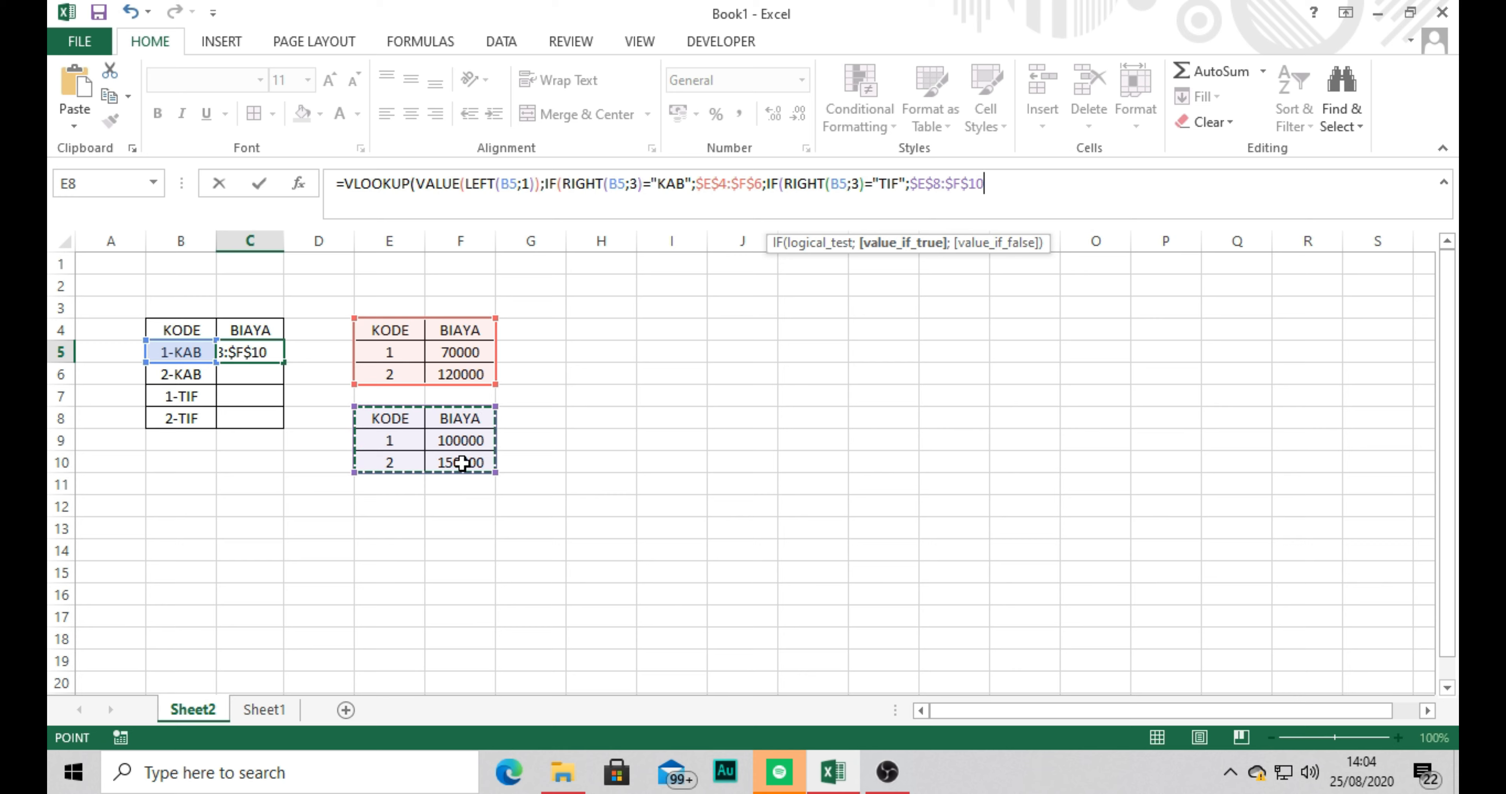
{"action": "type", "text": "))"}
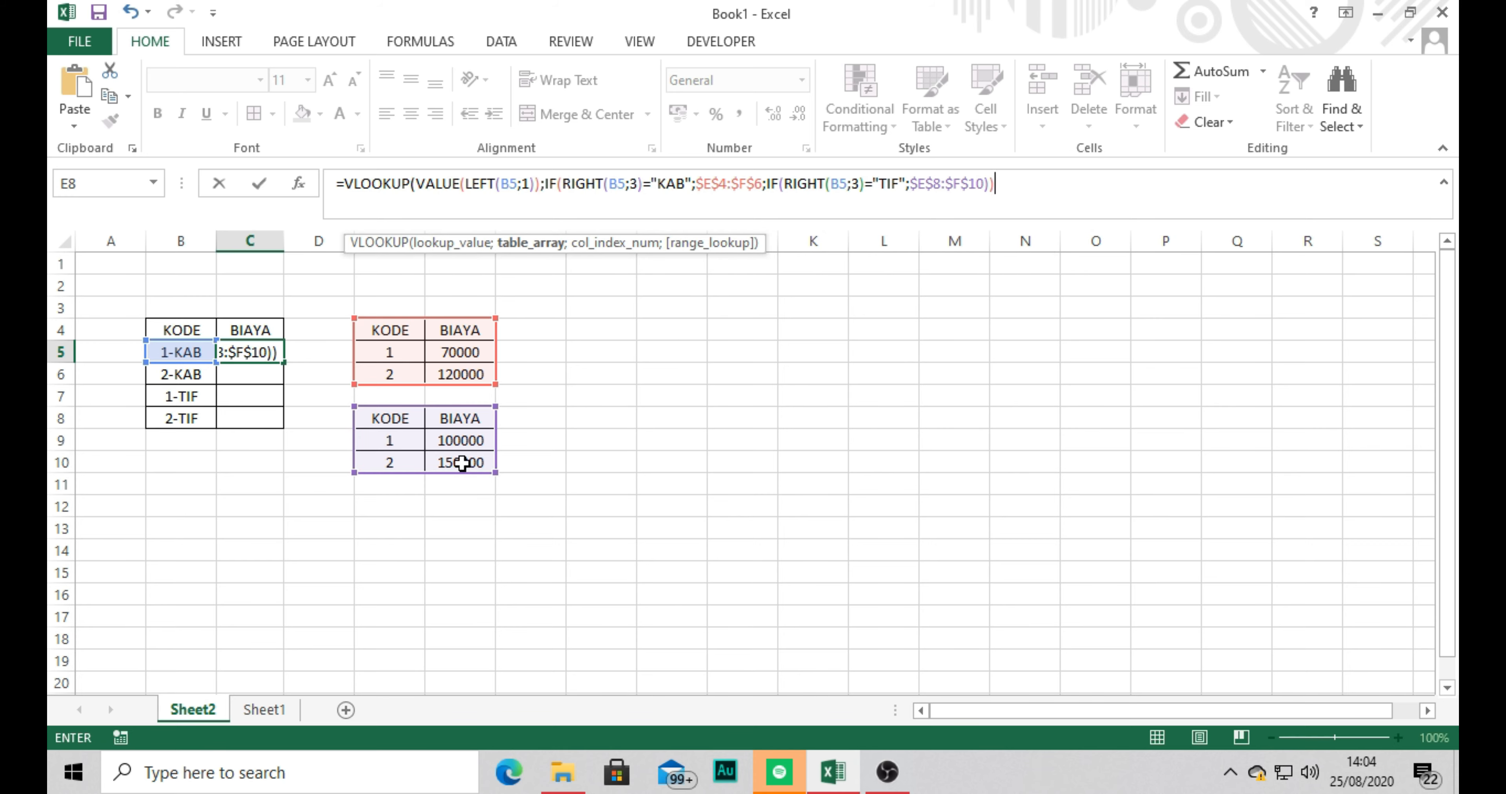
Step: Finish the VLOOKUP in C5 with column index 2 and FALSE for an exact match, and enter the formula
{"action": "type", "text": ";2;"}
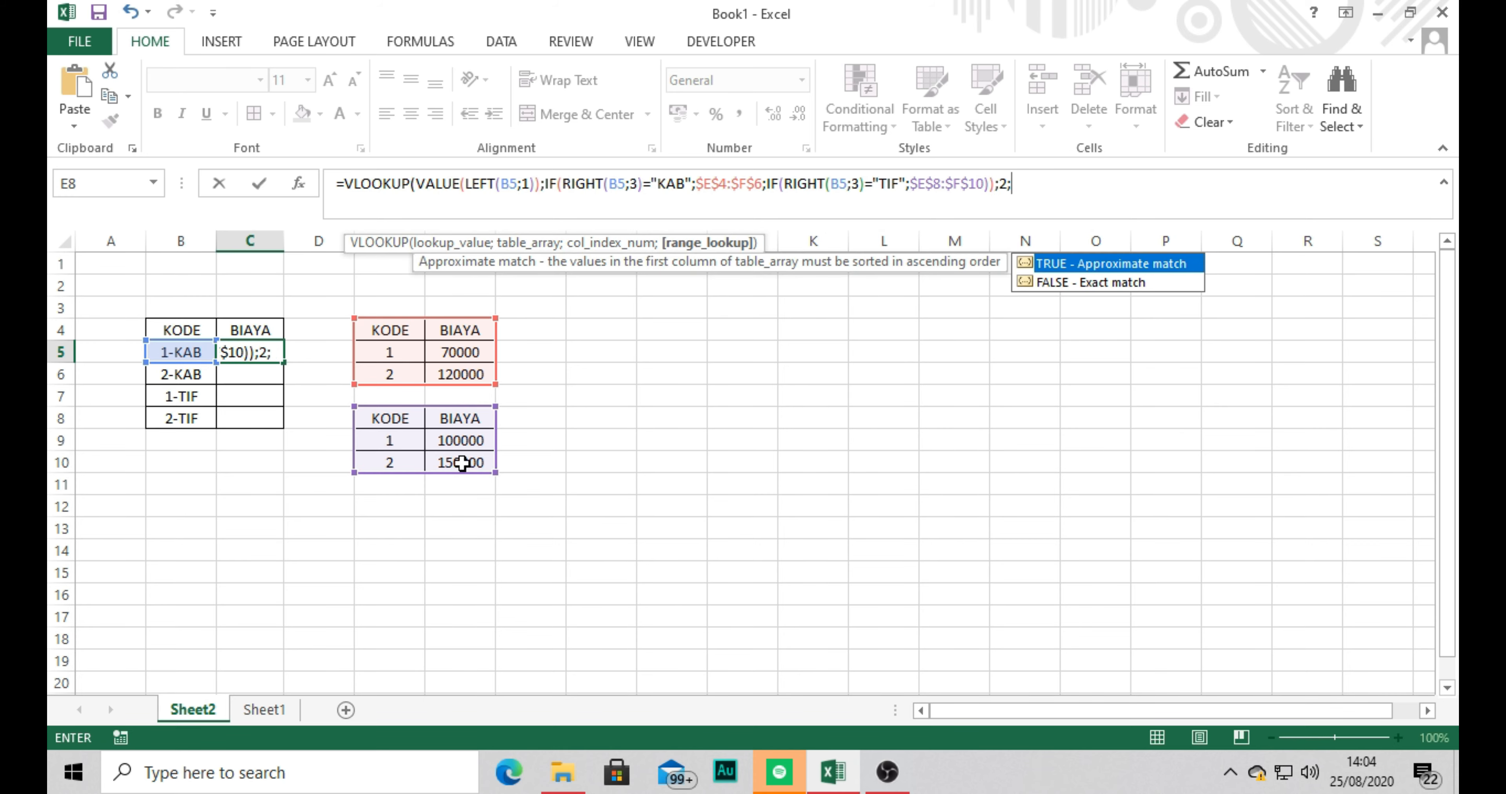
{"action": "type", "text": "FALSE)"}
{"action": "key", "text": "Return"}
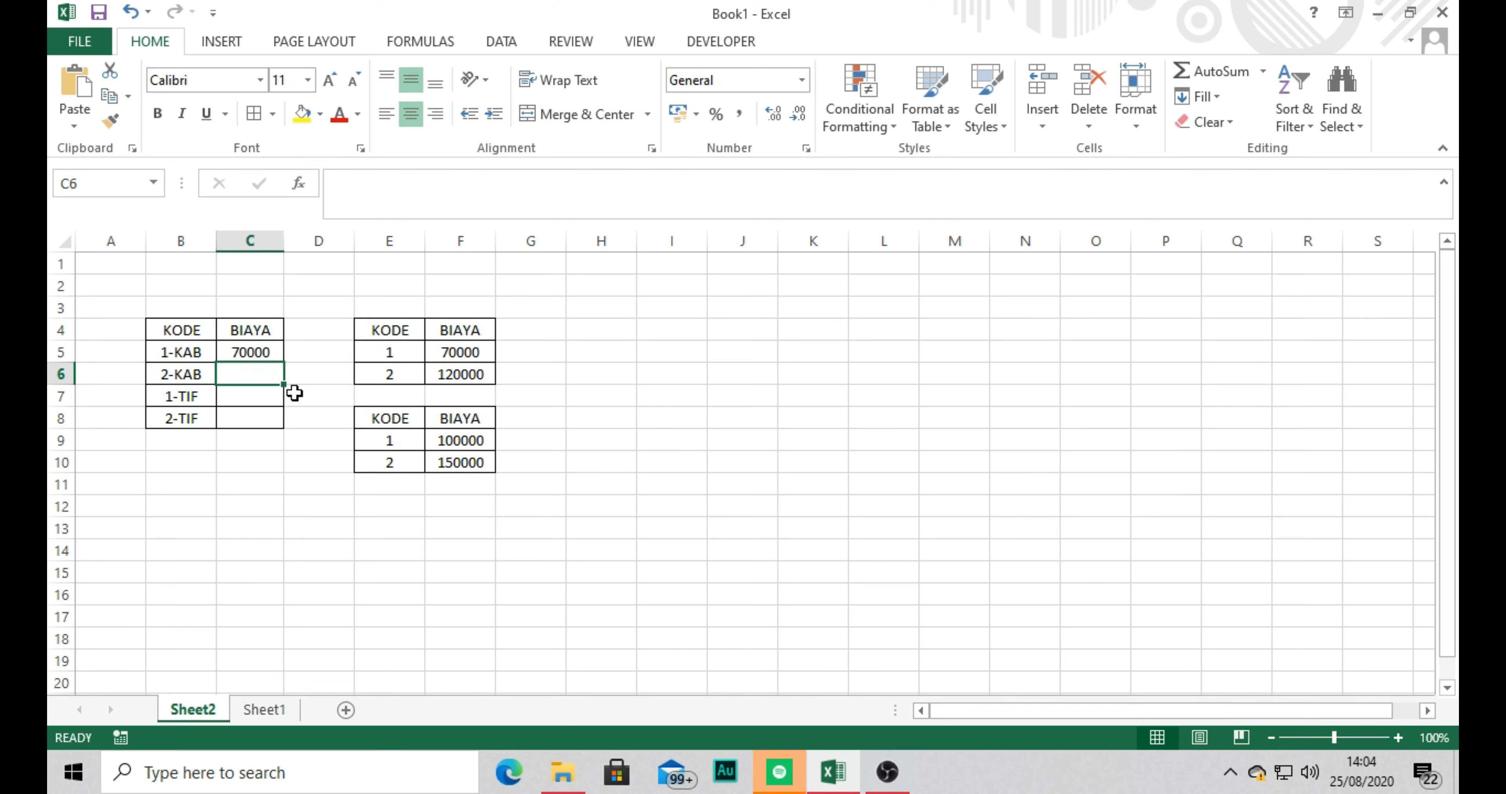
Step: Fill the C5 formula down the BIAYA column through C8
{"action": "left_click", "coordinate": [266, 352]}
{"action": "left_click_drag", "start_coordinate": [285, 362], "coordinate": [285, 425]}
{"action": "left_click", "coordinate": [290, 390]}
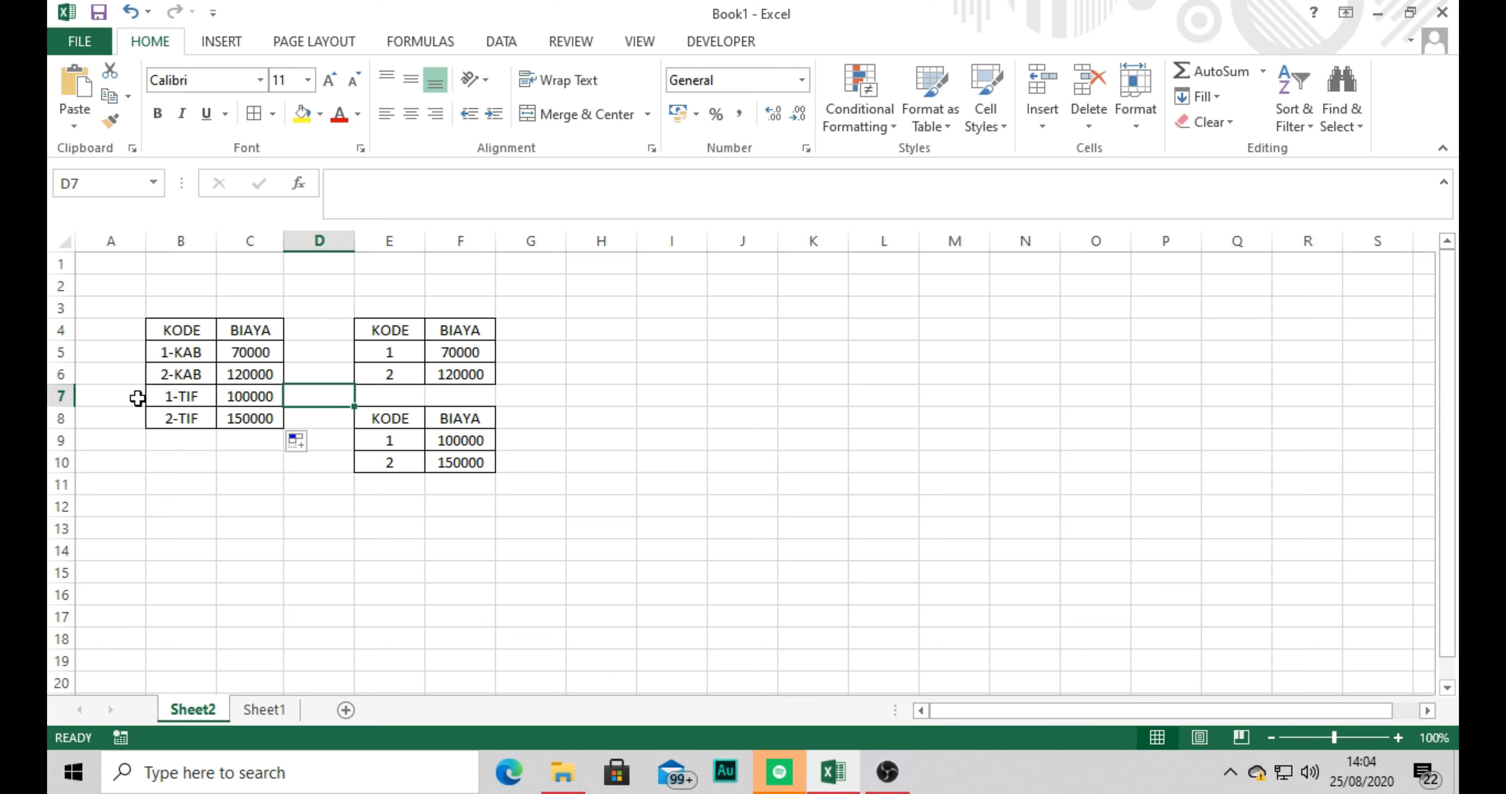
Step: Review the lookup value part of the C5 formula, VALUE(LEFT(B5;1)), against the code in B5
{"action": "left_click", "coordinate": [264, 354]}
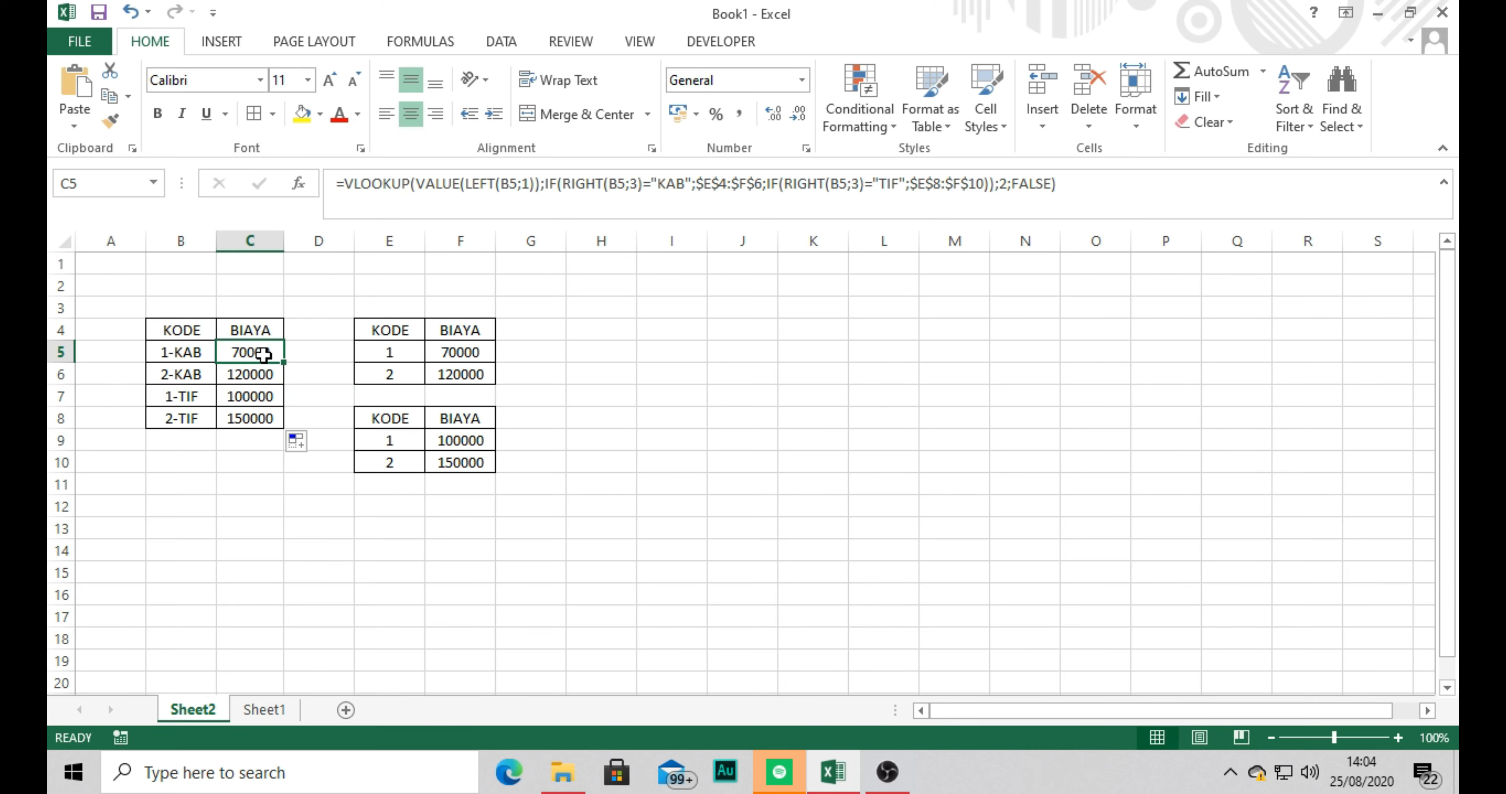
{"action": "left_click", "coordinate": [361, 184]}
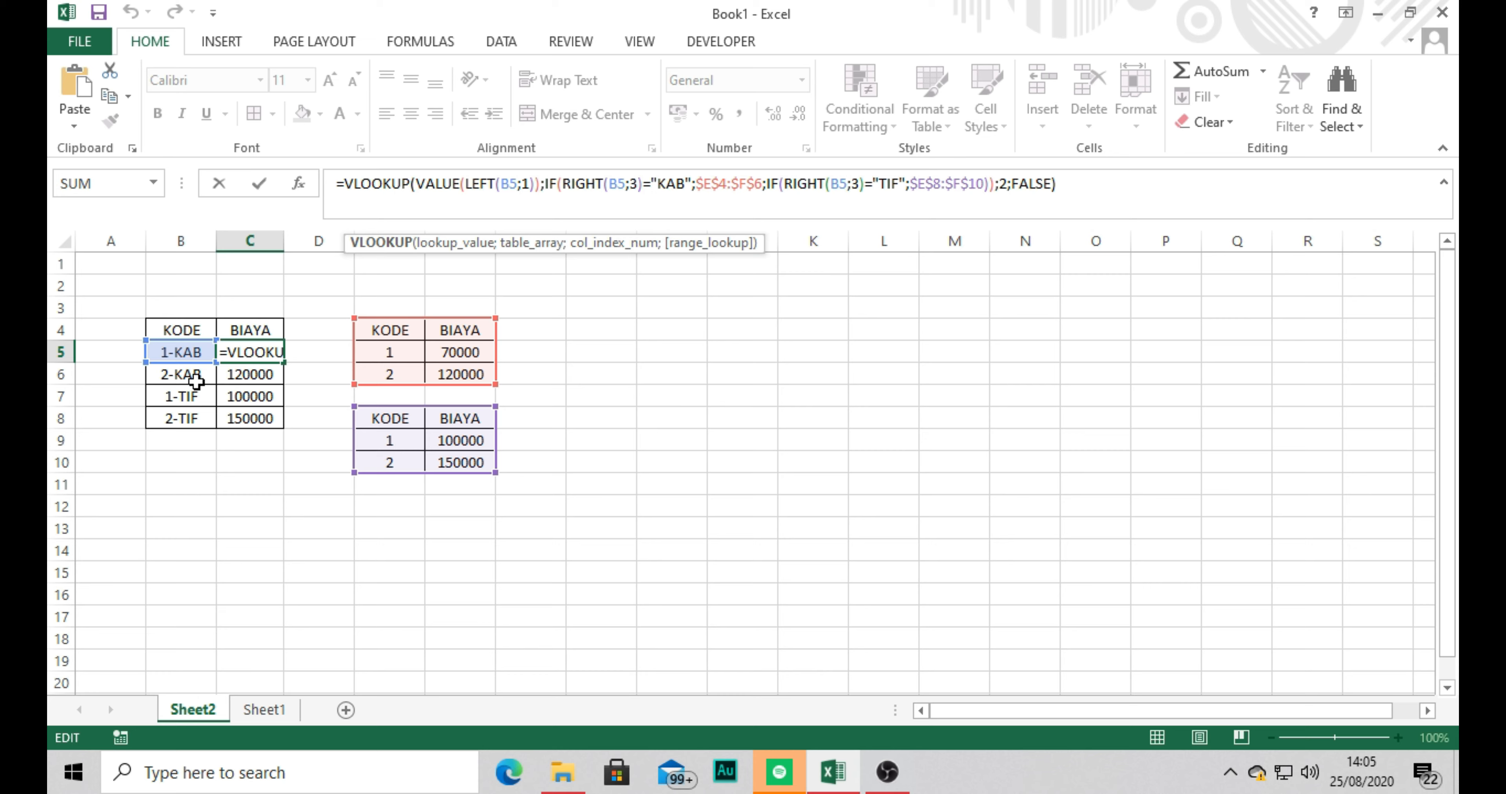
{"action": "left_click", "coordinate": [364, 192]}
{"action": "left_click_drag", "start_coordinate": [418, 178], "coordinate": [452, 184]}
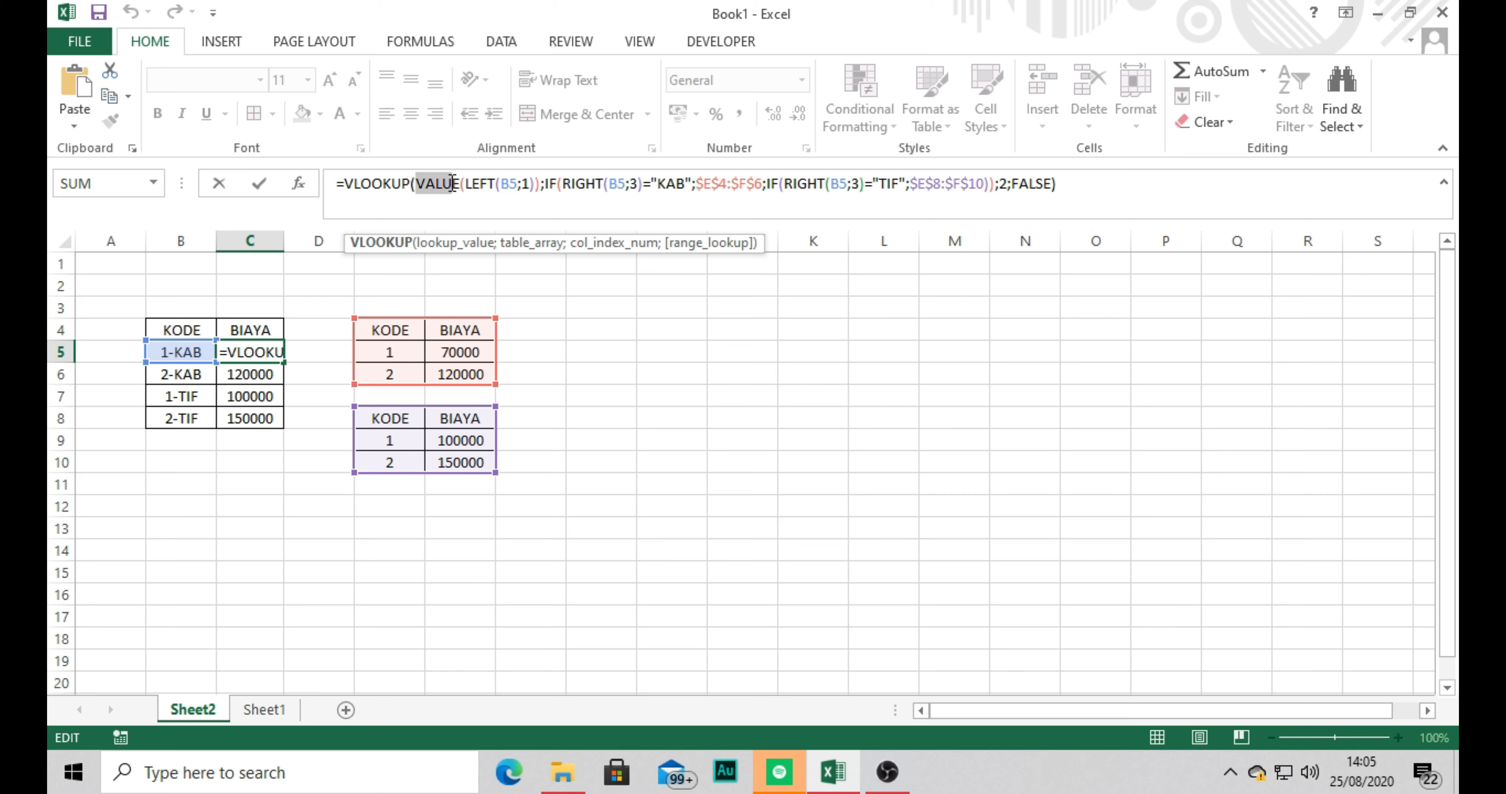
{"action": "left_click", "coordinate": [474, 186]}
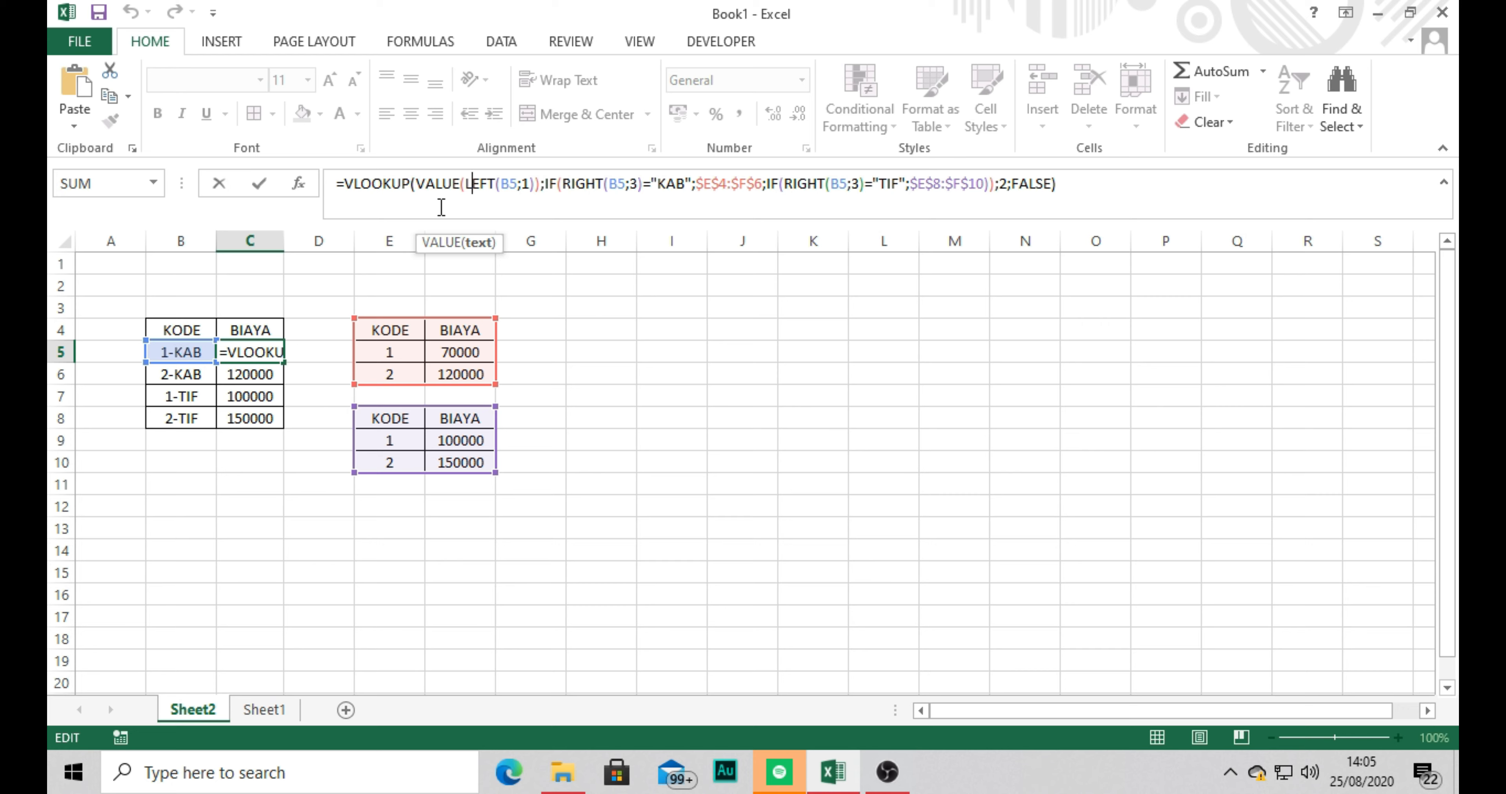
{"action": "left_click_drag", "start_coordinate": [421, 186], "coordinate": [490, 184]}
{"action": "left_click", "coordinate": [497, 184]}
{"action": "left_click", "coordinate": [513, 183]}
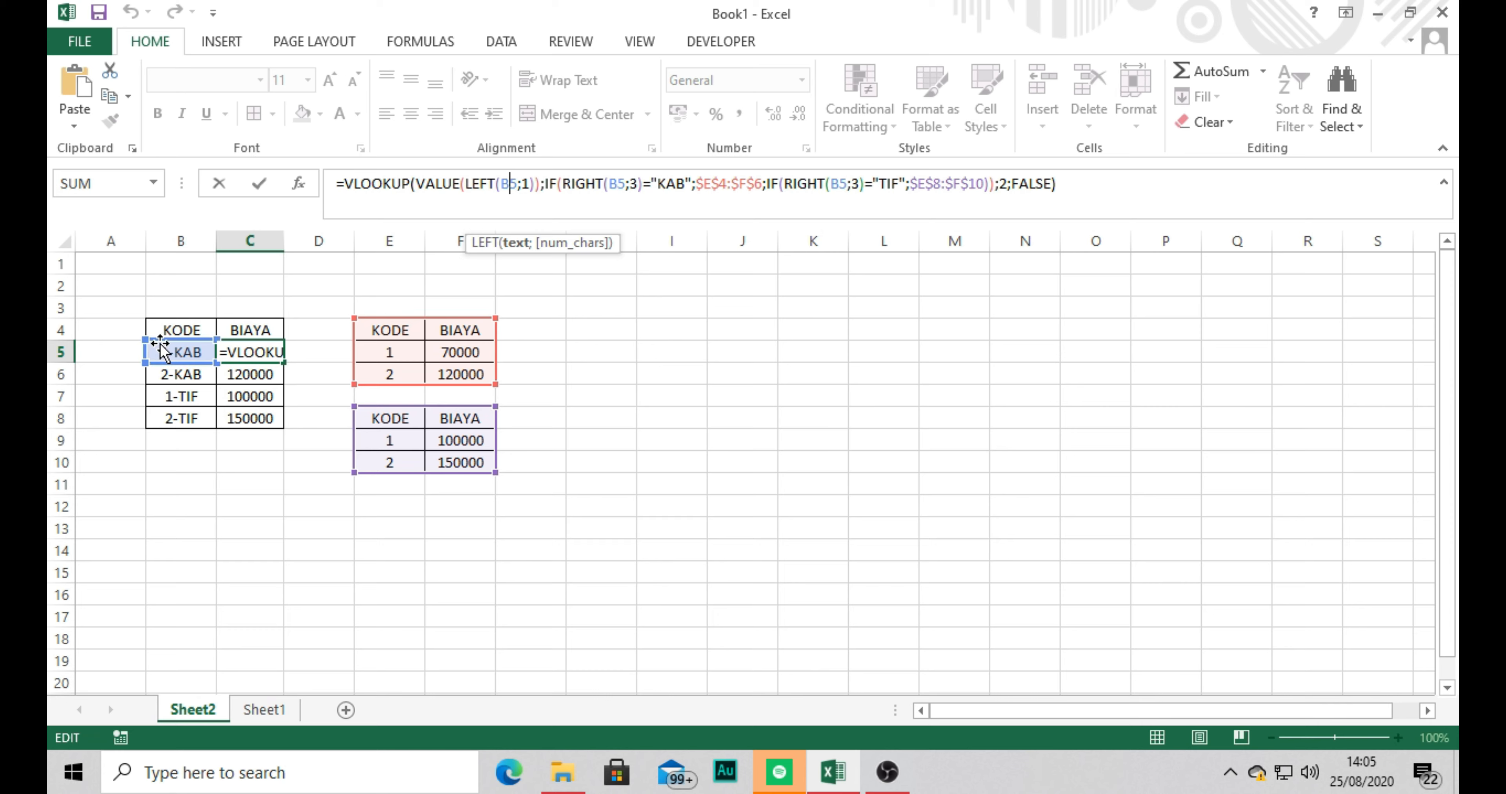
{"action": "left_click", "coordinate": [538, 184]}
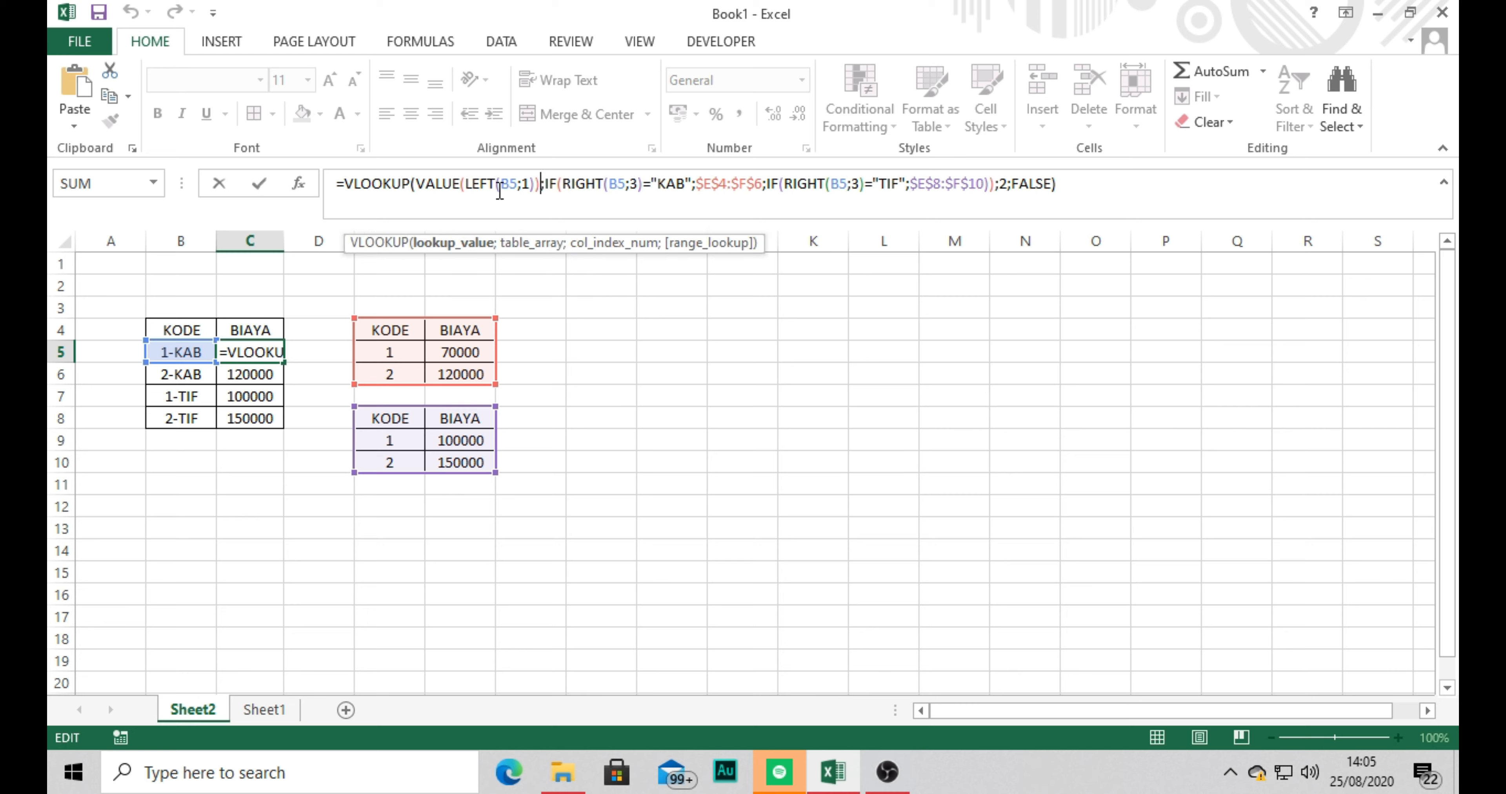
{"action": "left_click", "coordinate": [465, 184]}
{"action": "left_click", "coordinate": [488, 184]}
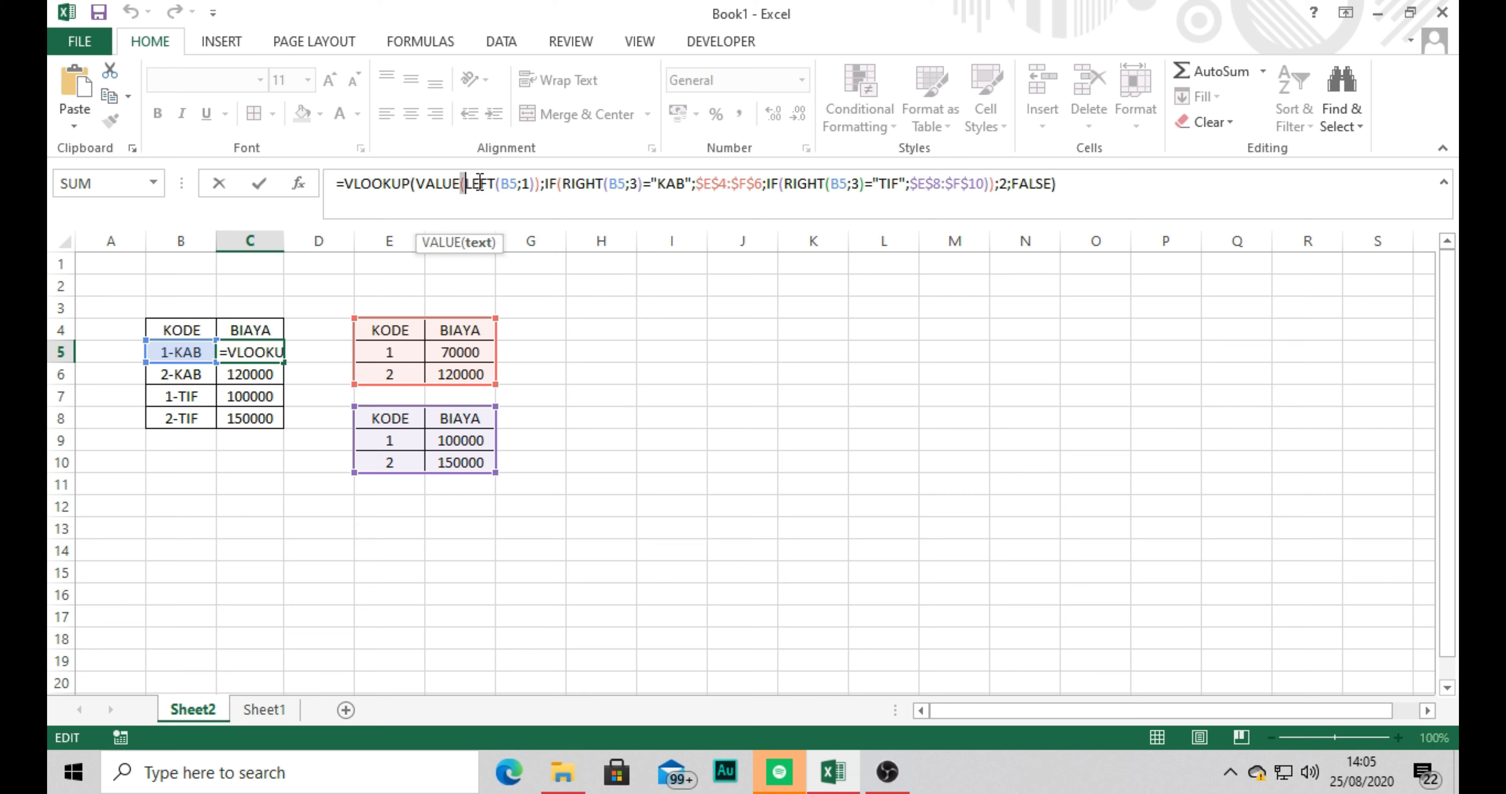
{"action": "left_click", "coordinate": [544, 184]}
{"action": "left_click", "coordinate": [475, 184]}
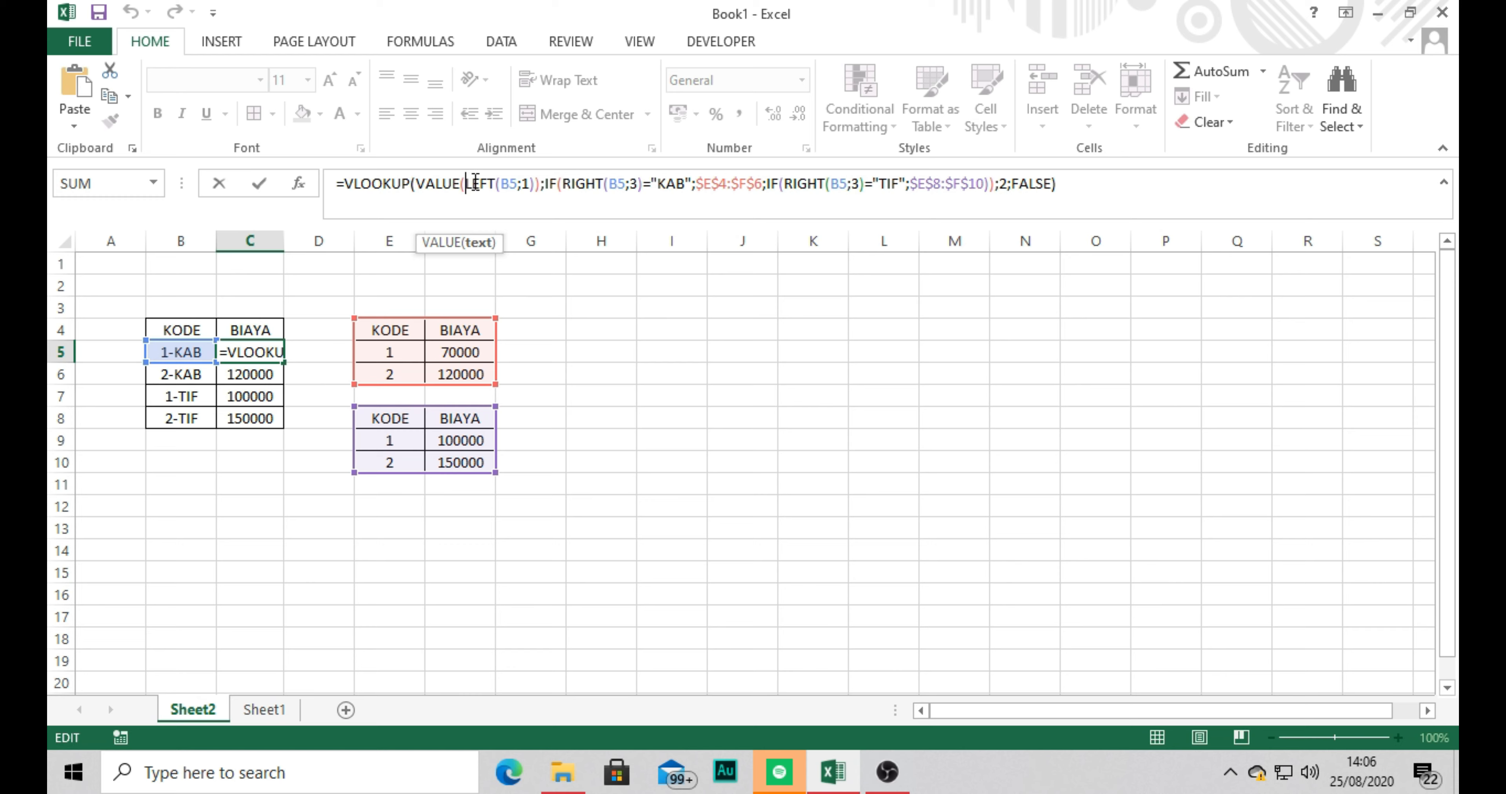
Step: Examine the first IF in the C5 formula, covering its RIGHT(B5;3)="KAB" test and the $E$4:$F$6 table it returns
{"action": "left_click", "coordinate": [546, 184]}
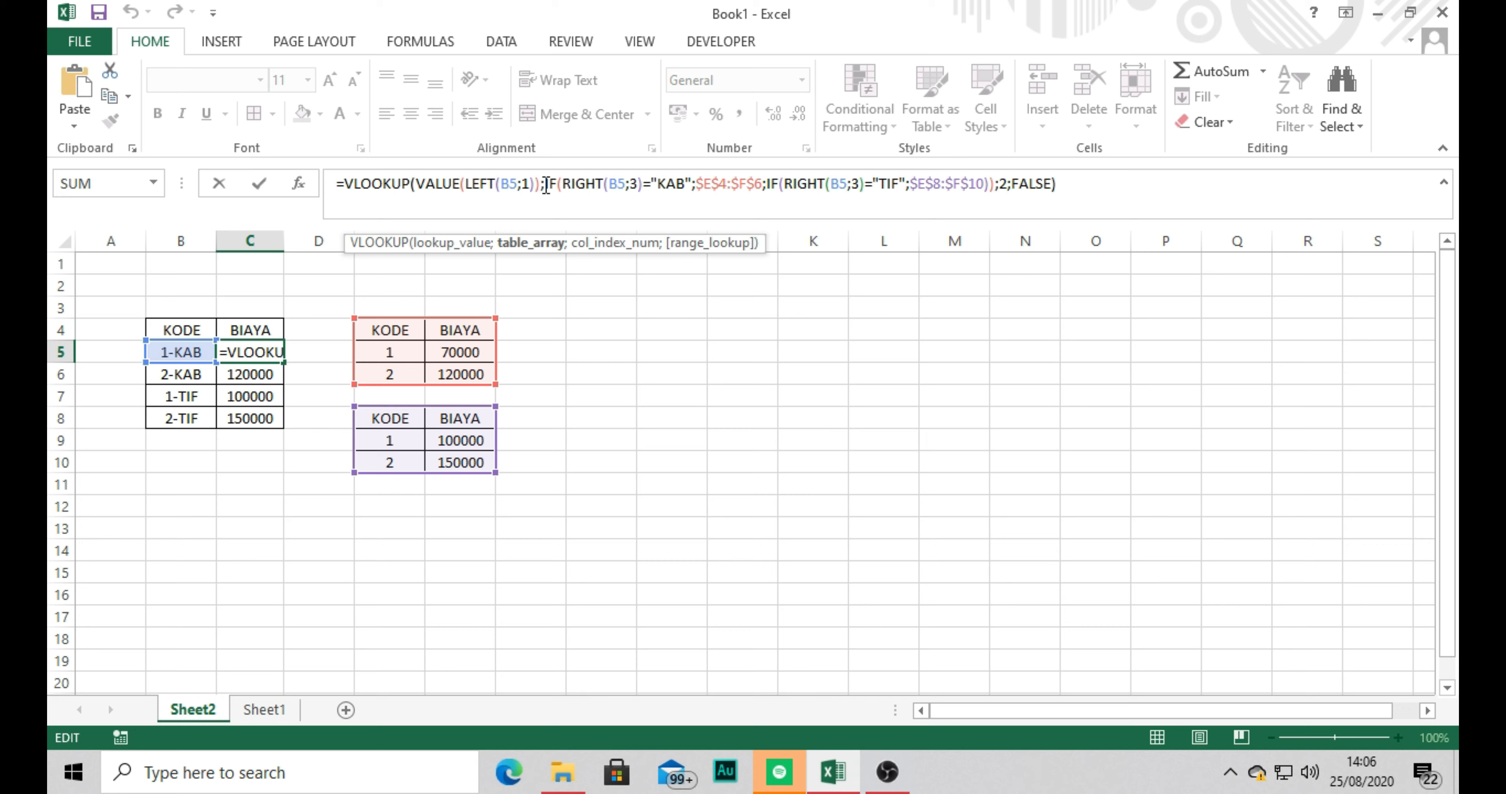
{"action": "left_click_drag", "start_coordinate": [545, 185], "coordinate": [557, 184]}
{"action": "left_click", "coordinate": [604, 185]}
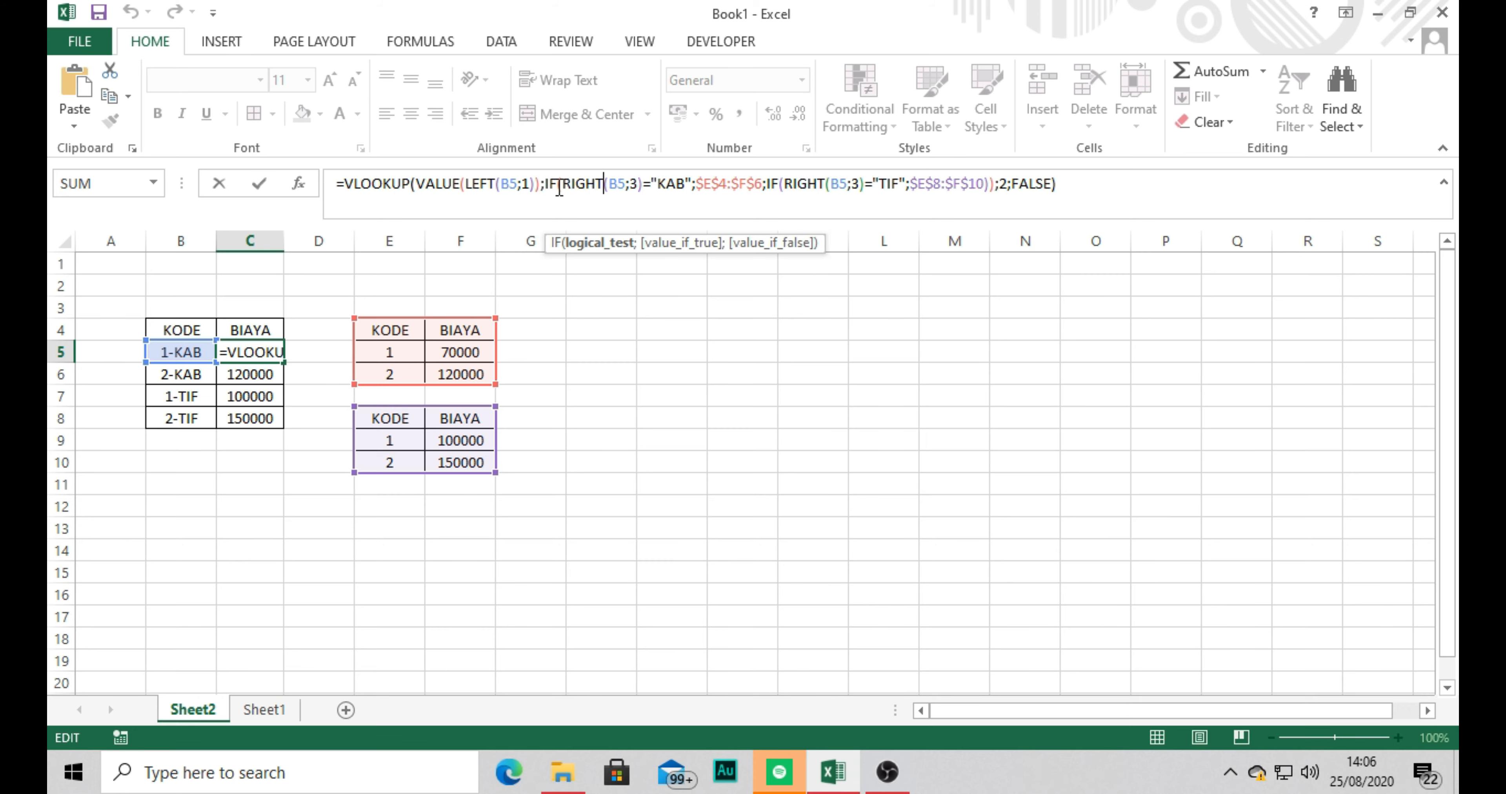
{"action": "left_click", "coordinate": [547, 186]}
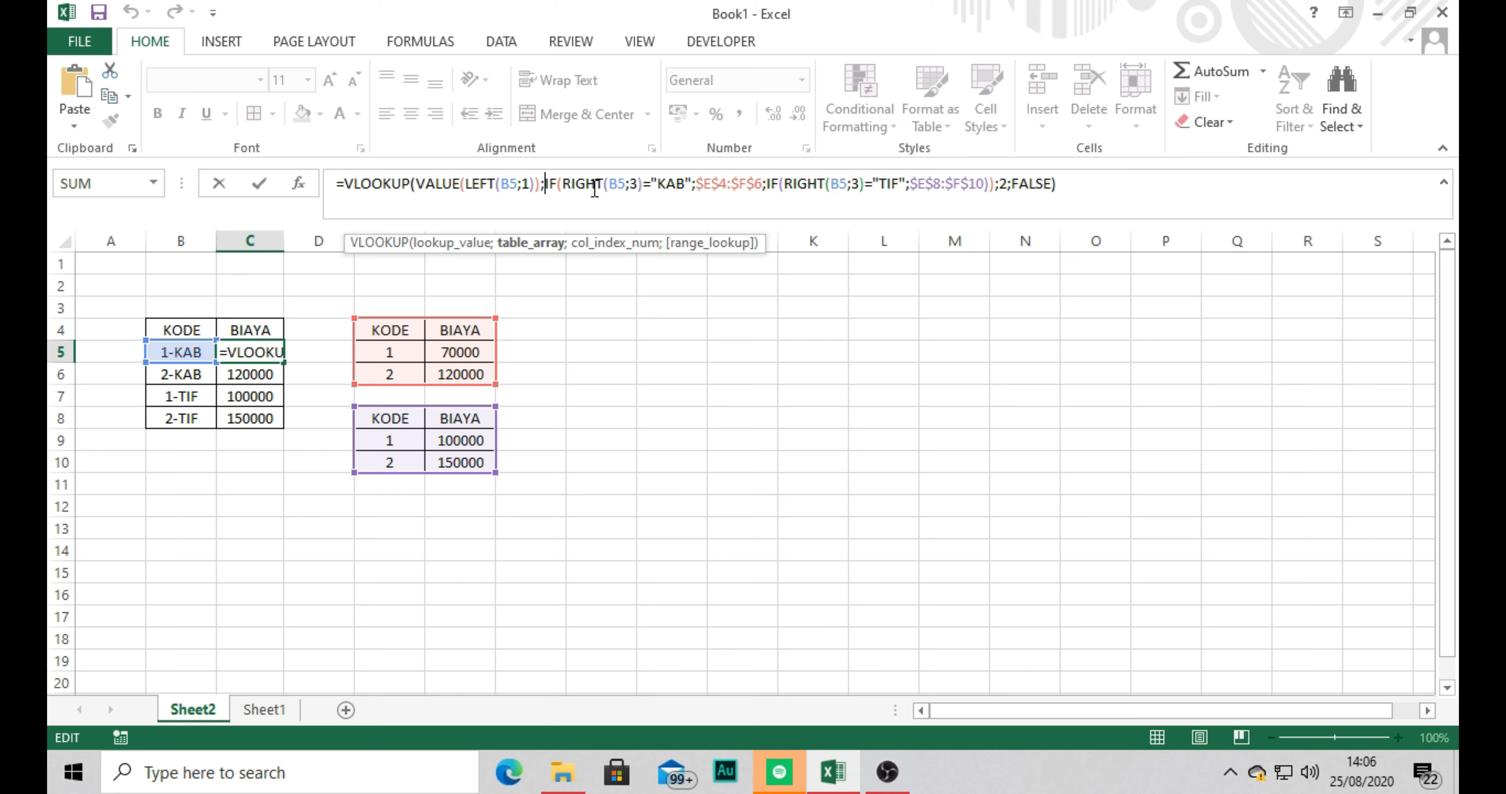
{"action": "left_click_drag", "start_coordinate": [571, 184], "coordinate": [625, 184]}
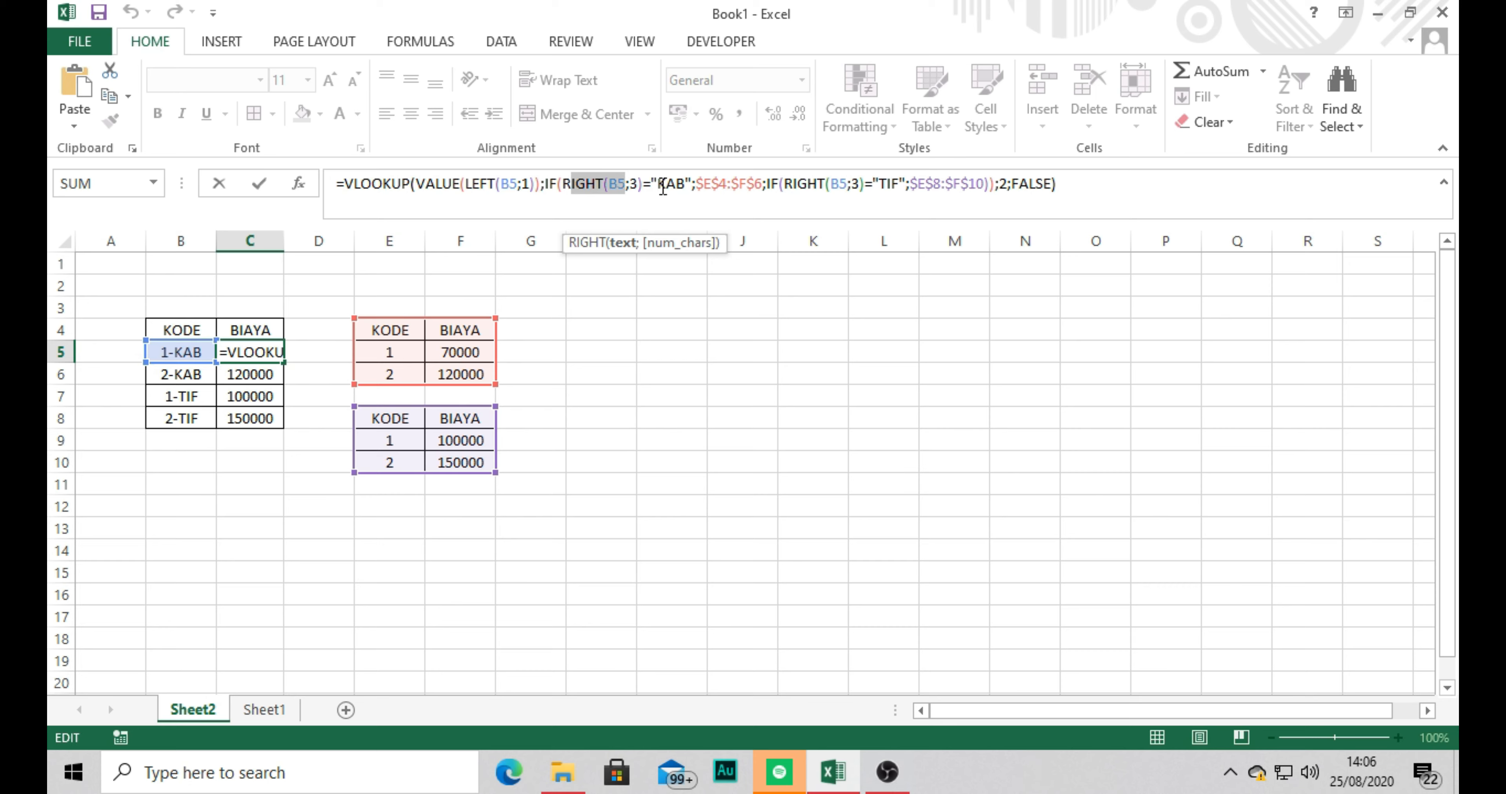
{"action": "left_click_drag", "start_coordinate": [657, 186], "coordinate": [691, 185]}
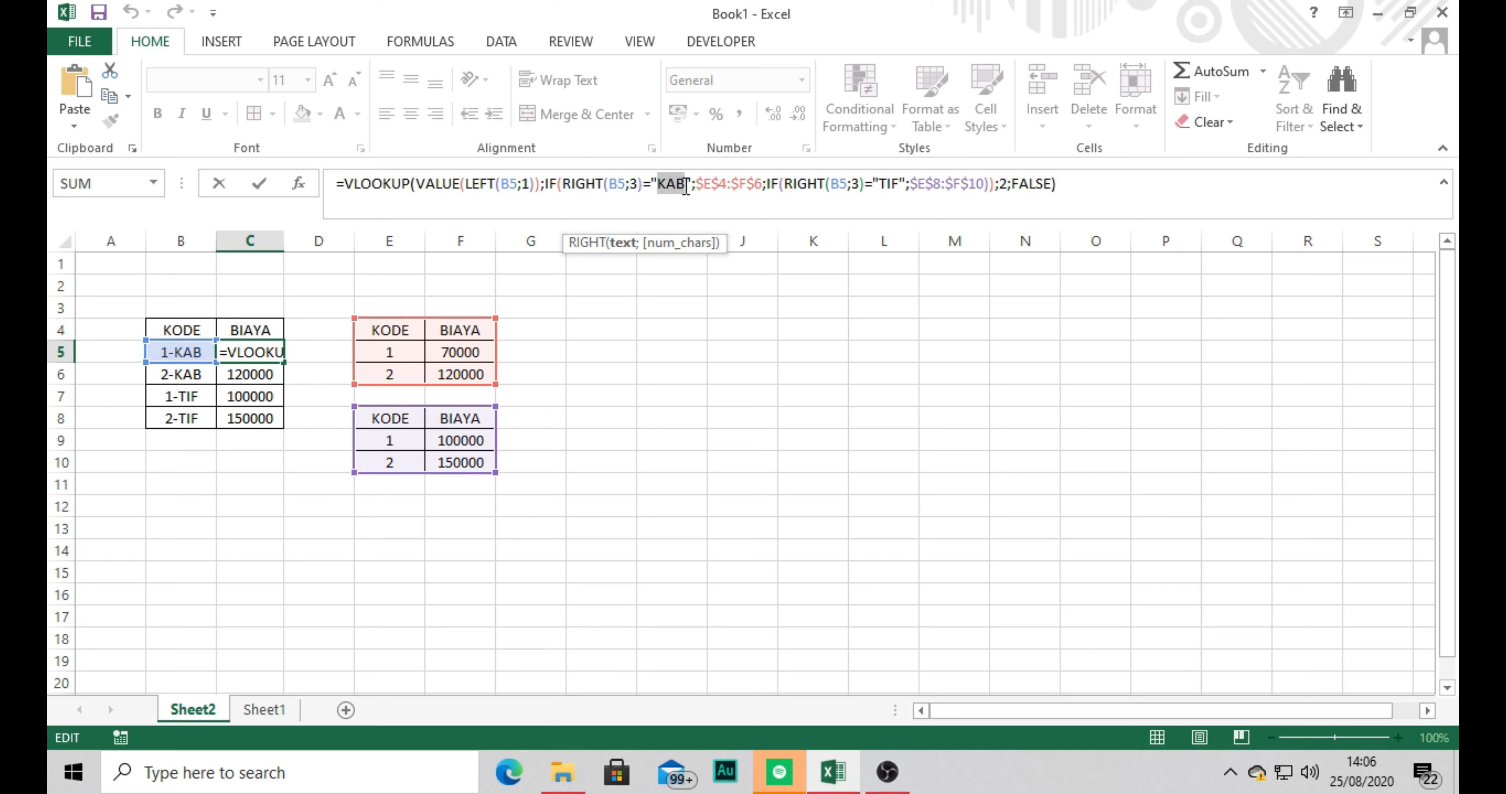
{"action": "left_click", "coordinate": [498, 185]}
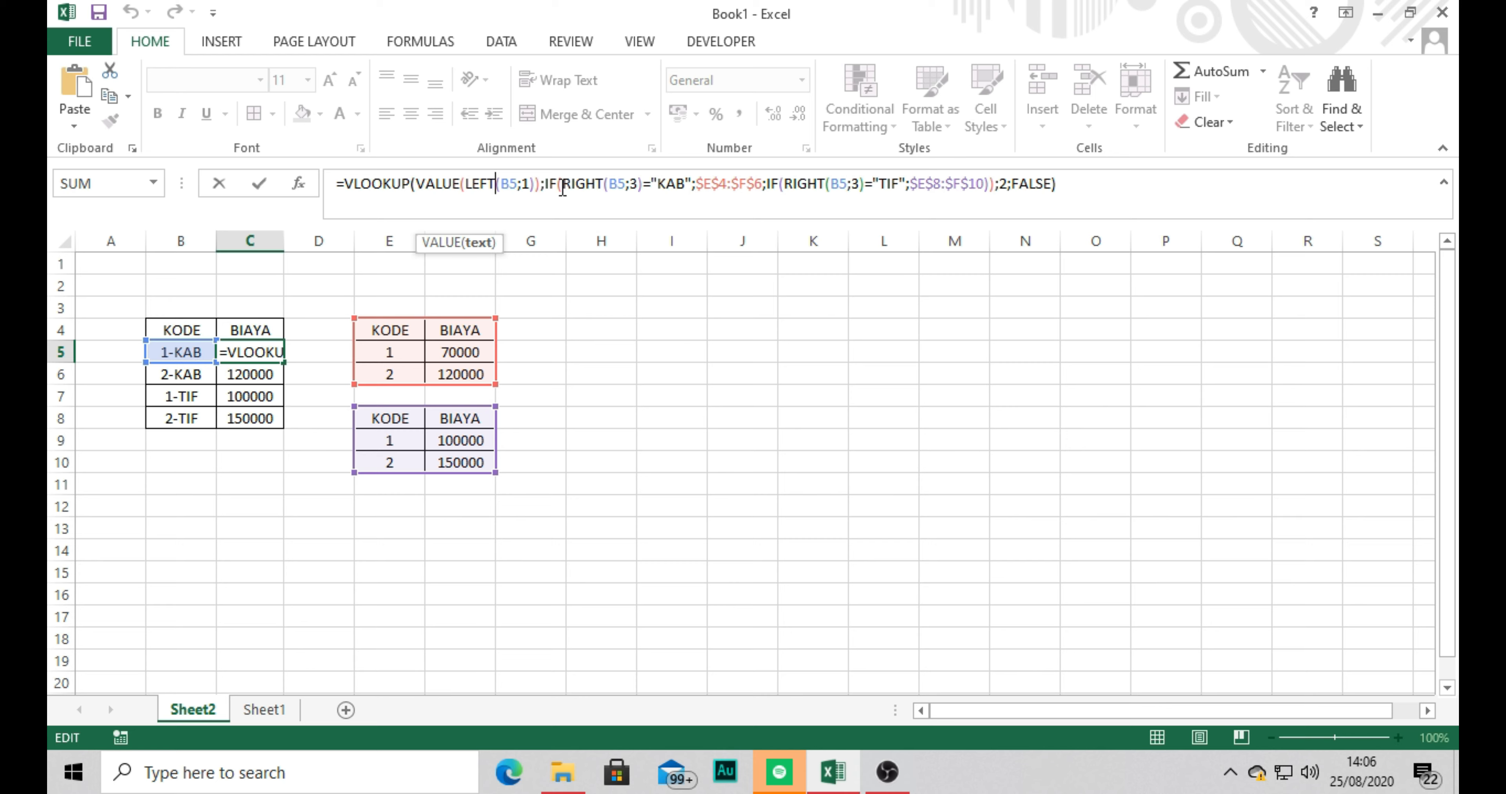
{"action": "left_click_drag", "start_coordinate": [563, 186], "coordinate": [686, 185]}
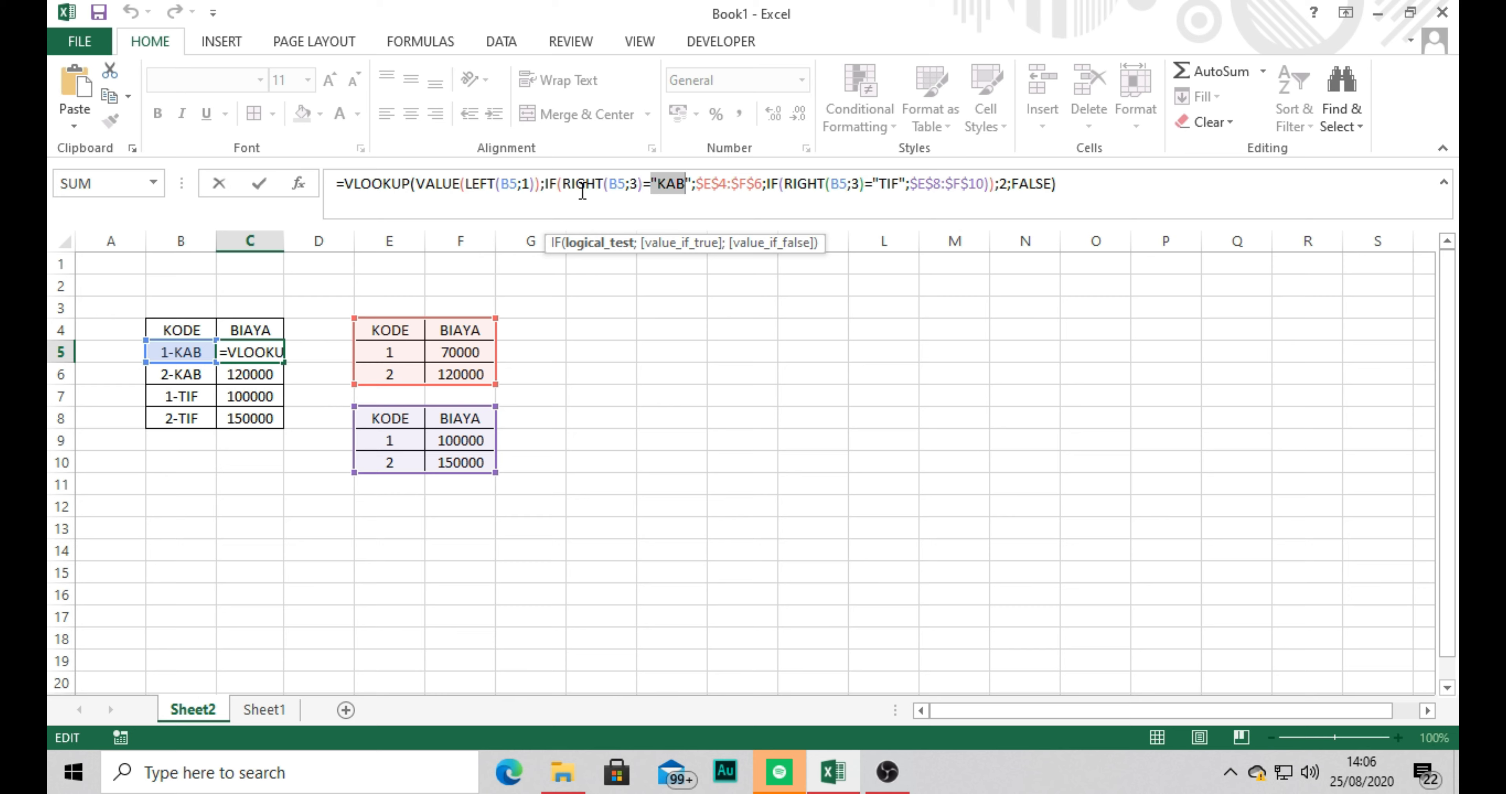
{"action": "left_click", "coordinate": [565, 185]}
{"action": "left_click_drag", "start_coordinate": [706, 182], "coordinate": [794, 184]}
{"action": "left_click", "coordinate": [707, 187]}
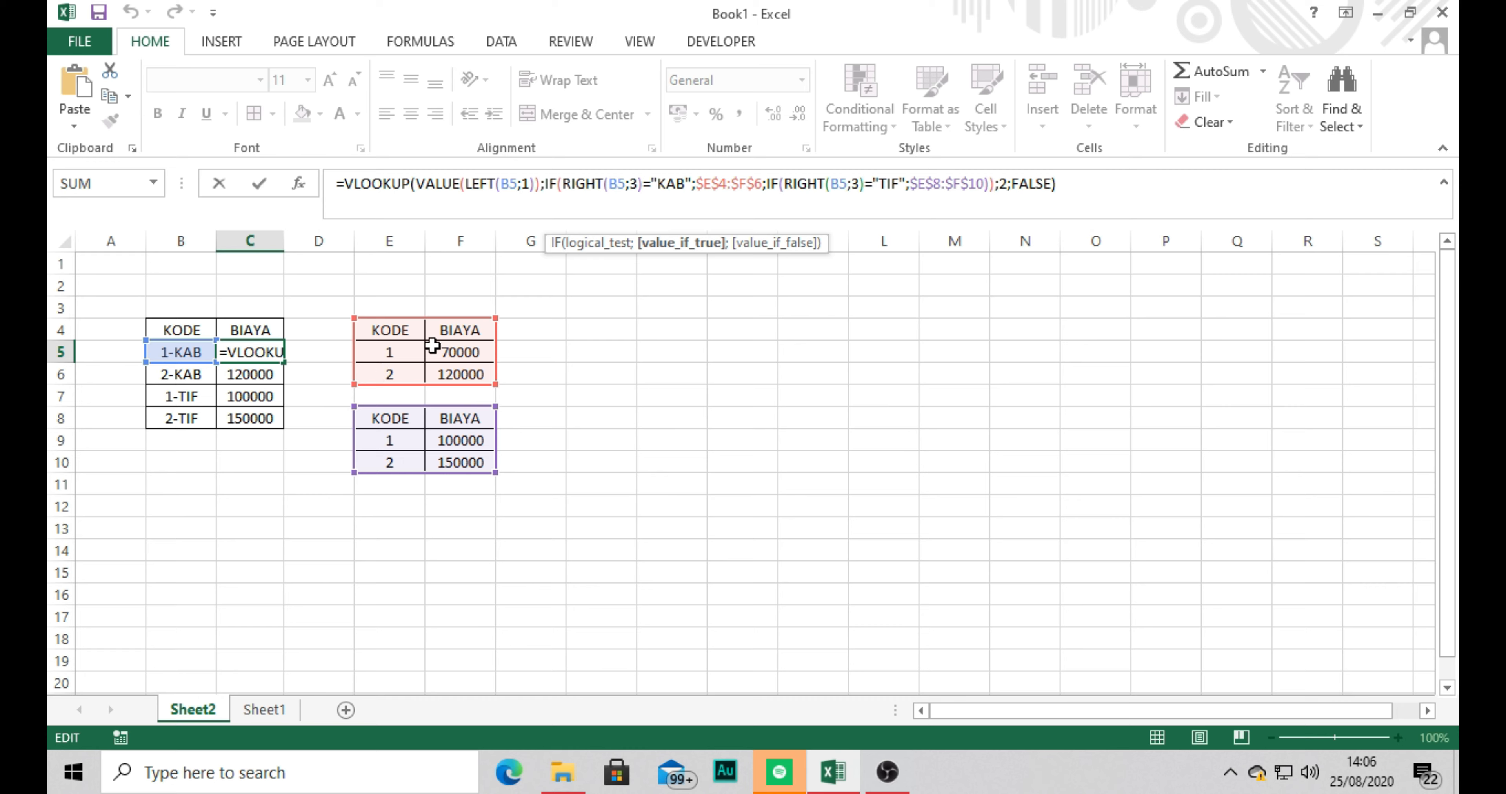
{"action": "left_click_drag", "start_coordinate": [706, 185], "coordinate": [762, 187]}
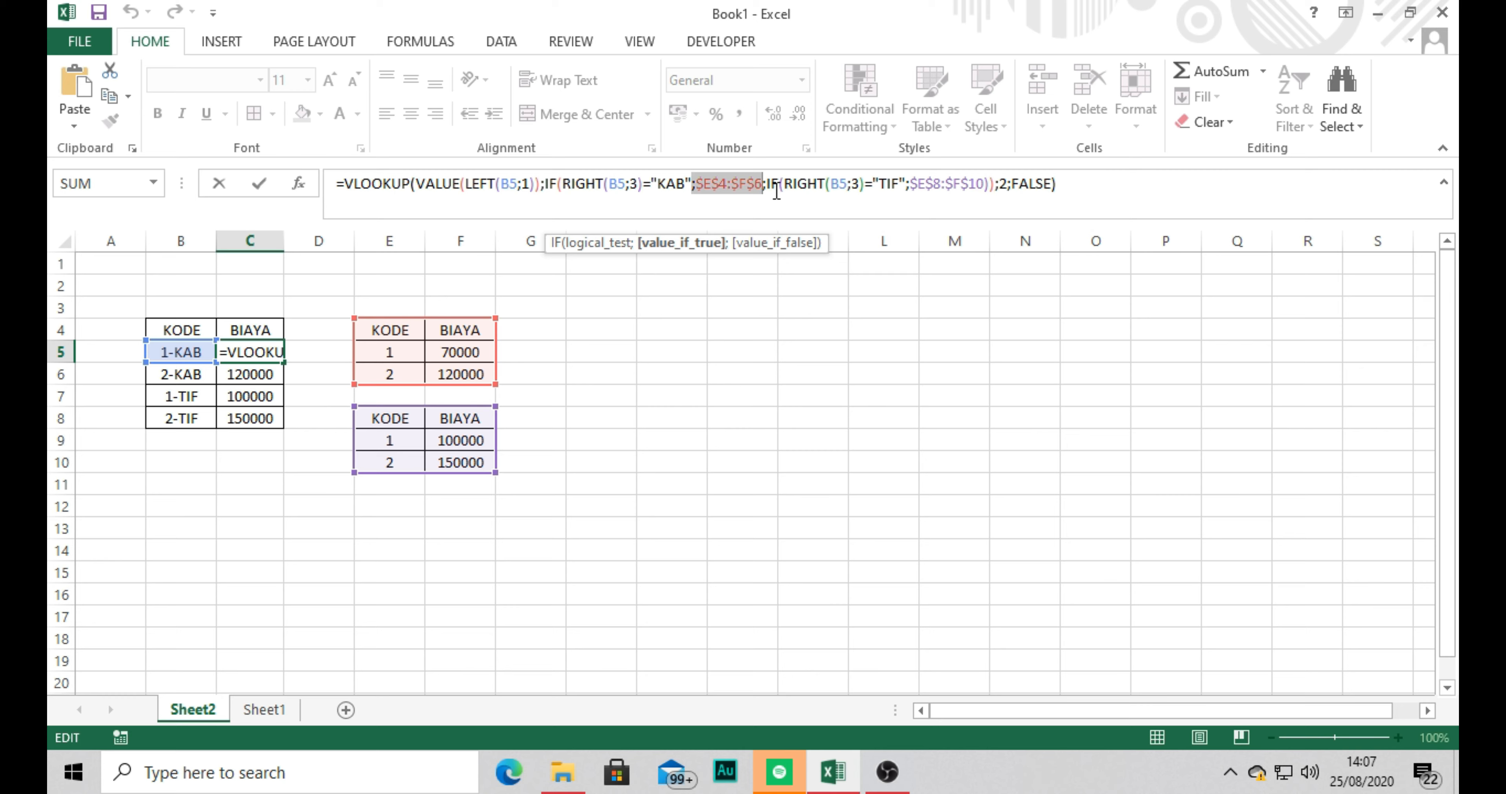
Step: Examine the nested IF in the C5 formula, covering its RIGHT(B5;3)="TIF" test and the $E$8:$F$10 table
{"action": "left_click", "coordinate": [773, 185]}
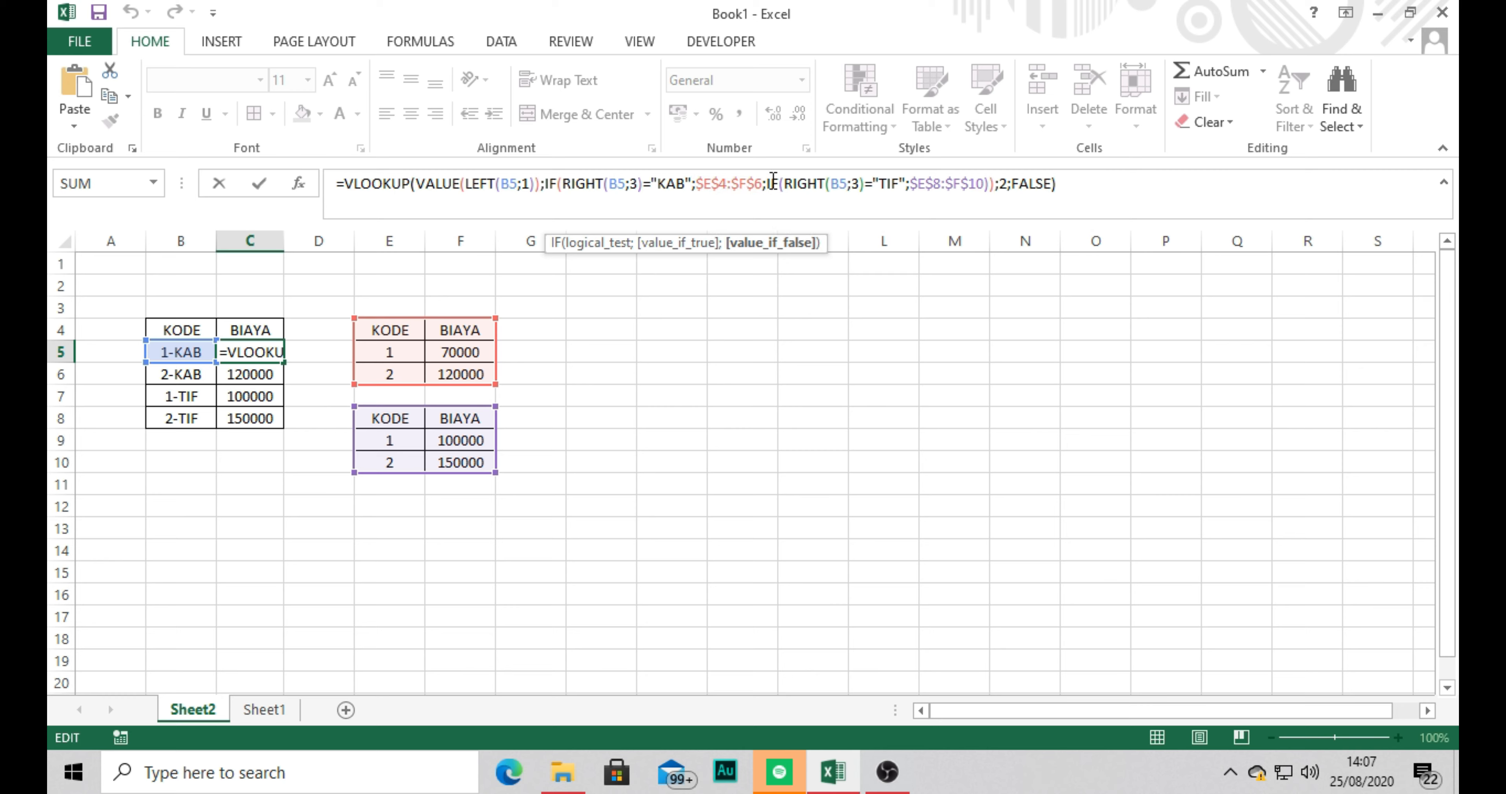
{"action": "left_click", "coordinate": [793, 186]}
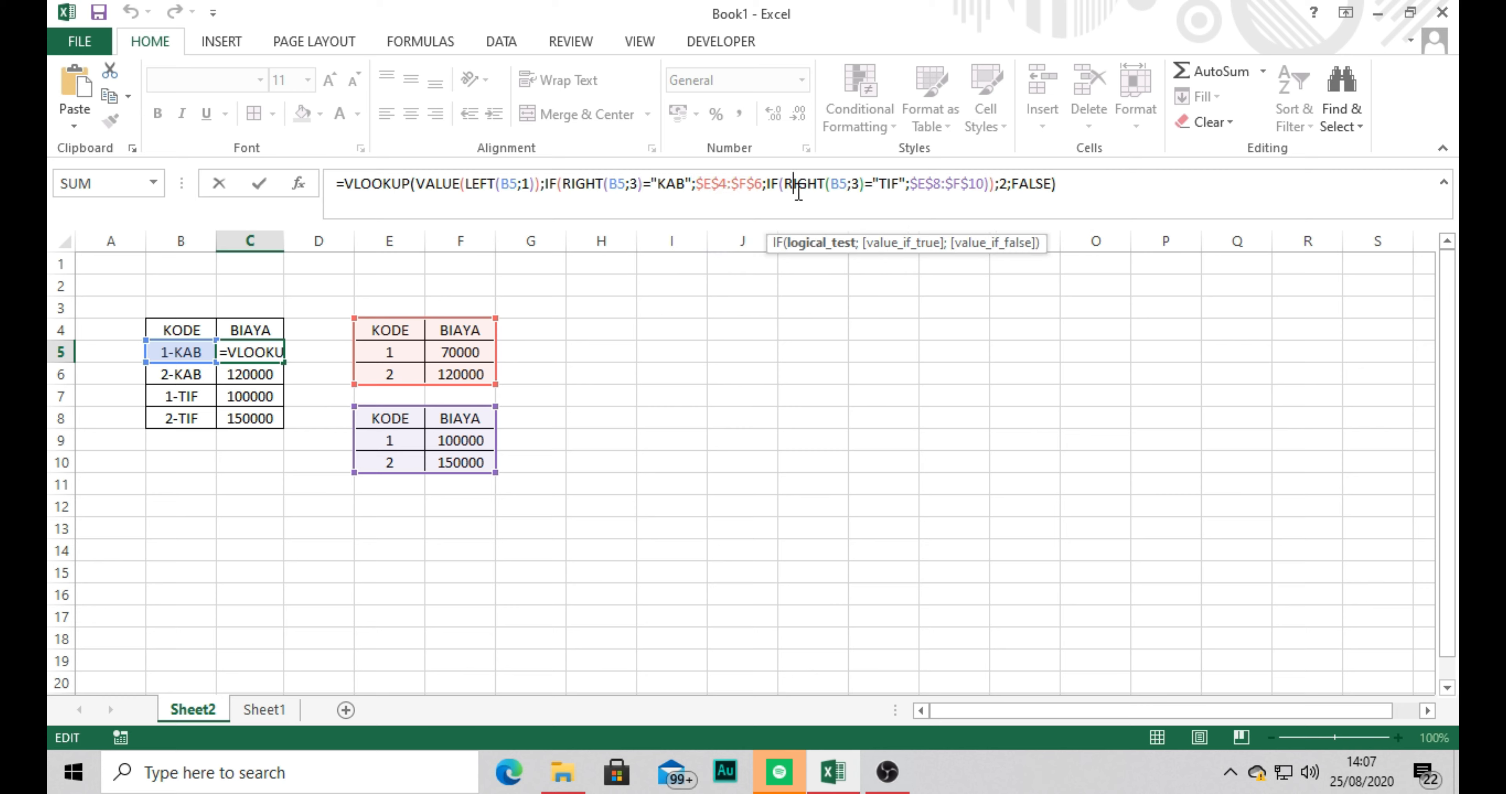
{"action": "left_click_drag", "start_coordinate": [779, 186], "coordinate": [896, 188]}
{"action": "left_click", "coordinate": [925, 184]}
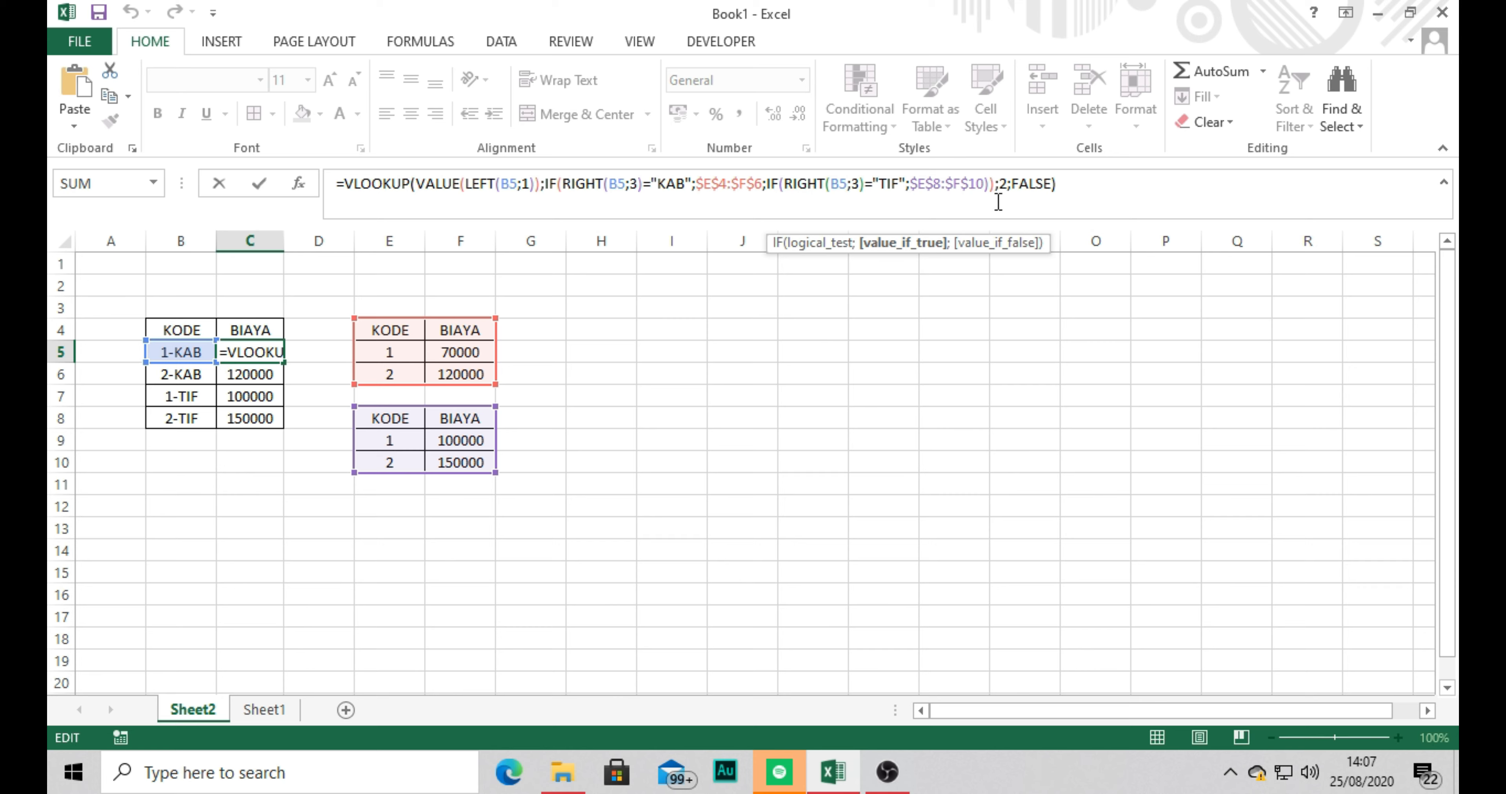
Step: Review the column index 2 and the FALSE range lookup argument at the end of the C5 formula
{"action": "left_click", "coordinate": [1000, 184]}
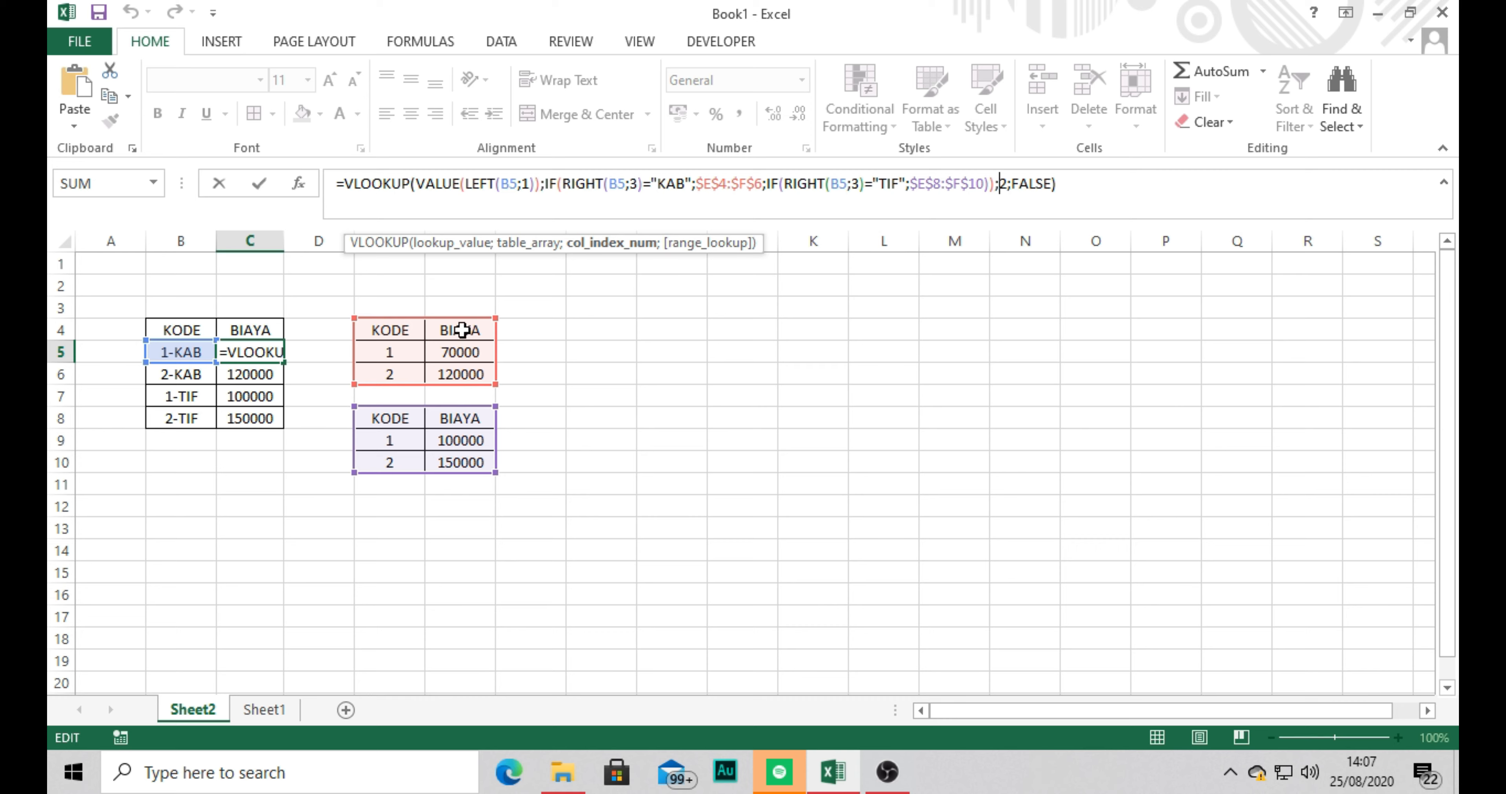
{"action": "left_click", "coordinate": [1017, 184]}
{"action": "left_click", "coordinate": [1077, 185]}
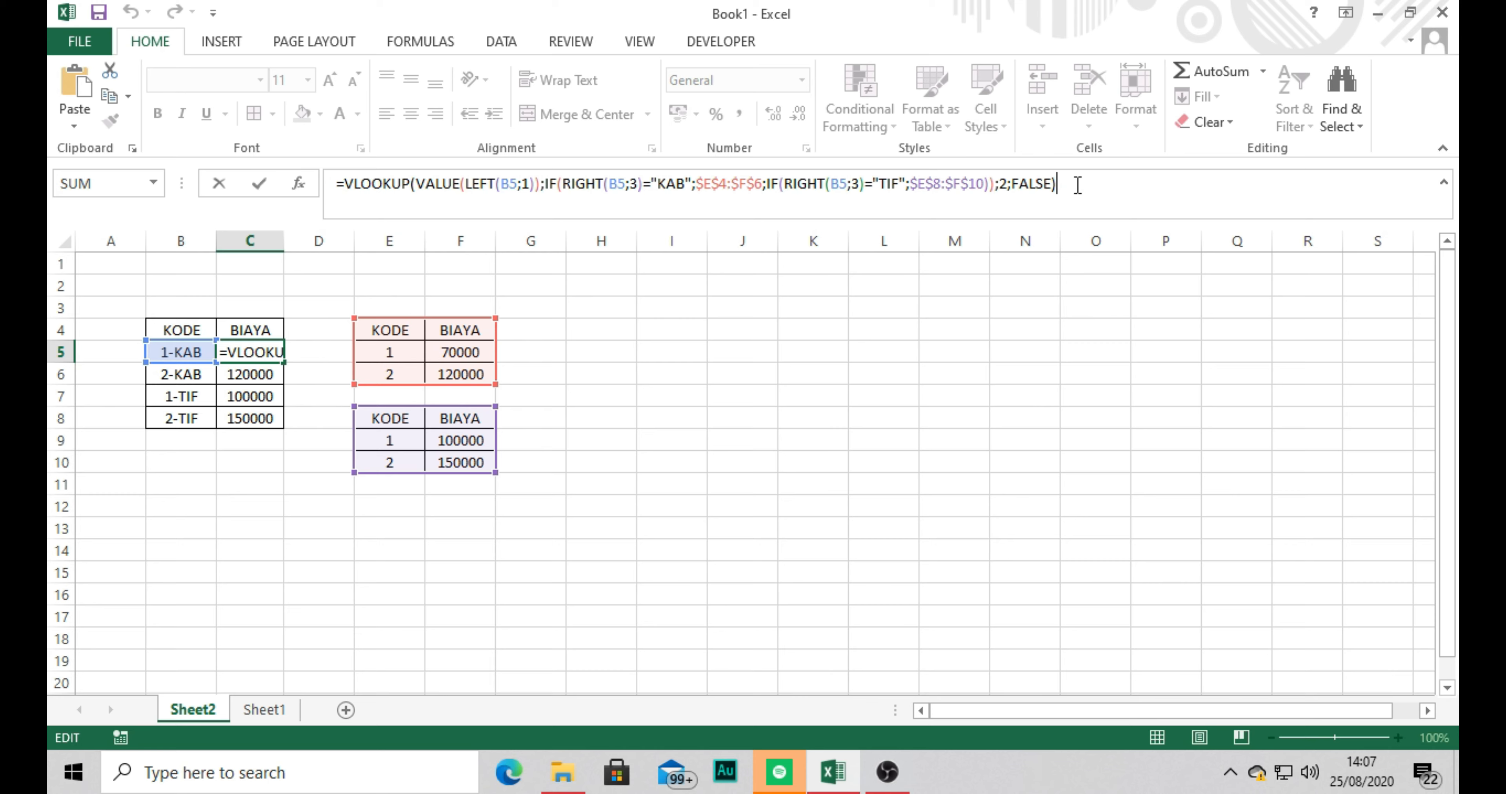
{"action": "key", "text": "ctrl+Return"}
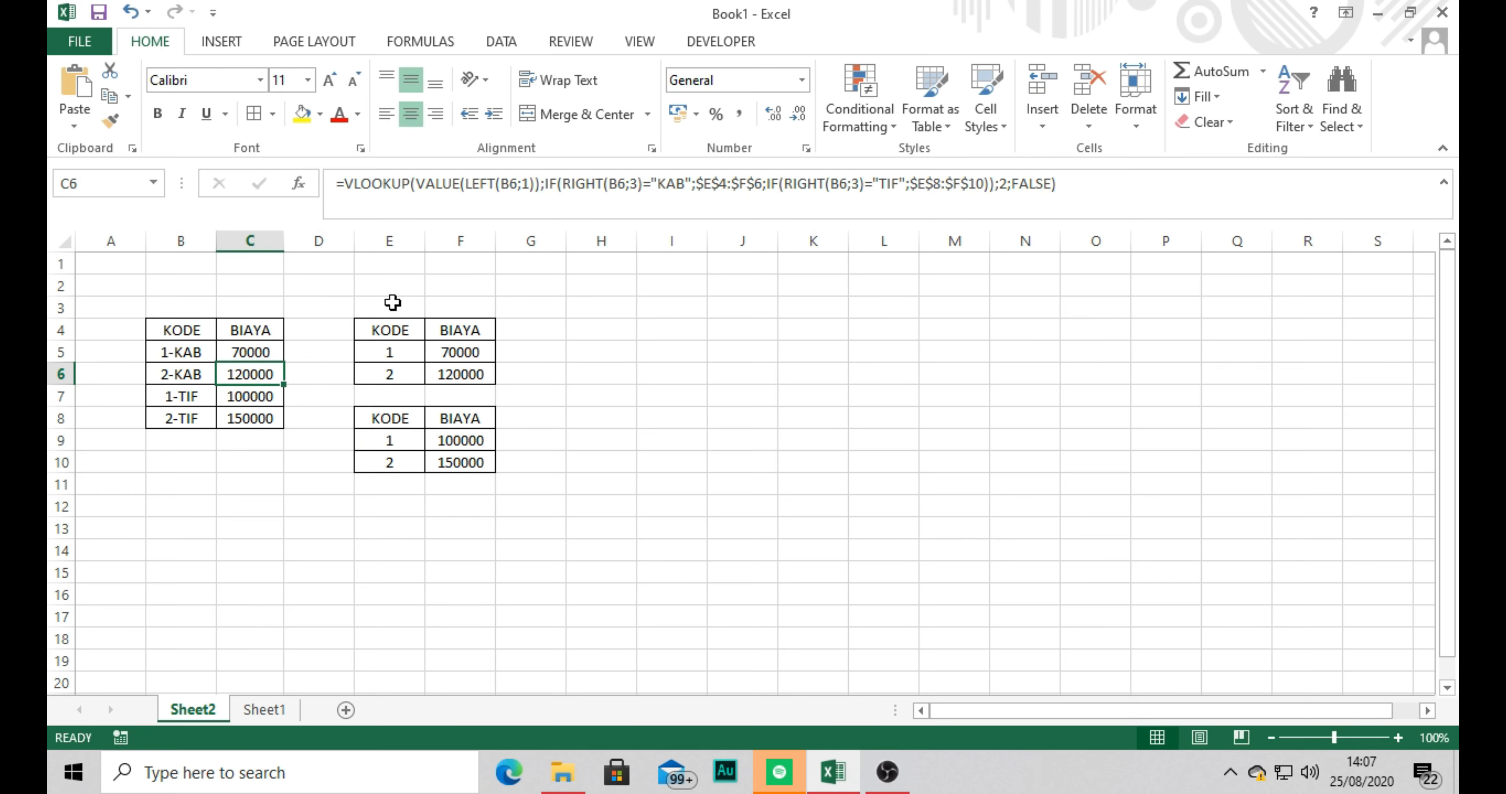
Step: Enter the title TABEL ACUAN KAB in E3 above the first lookup table
{"action": "left_click", "coordinate": [413, 312]}
{"action": "type", "text": "TABE"}
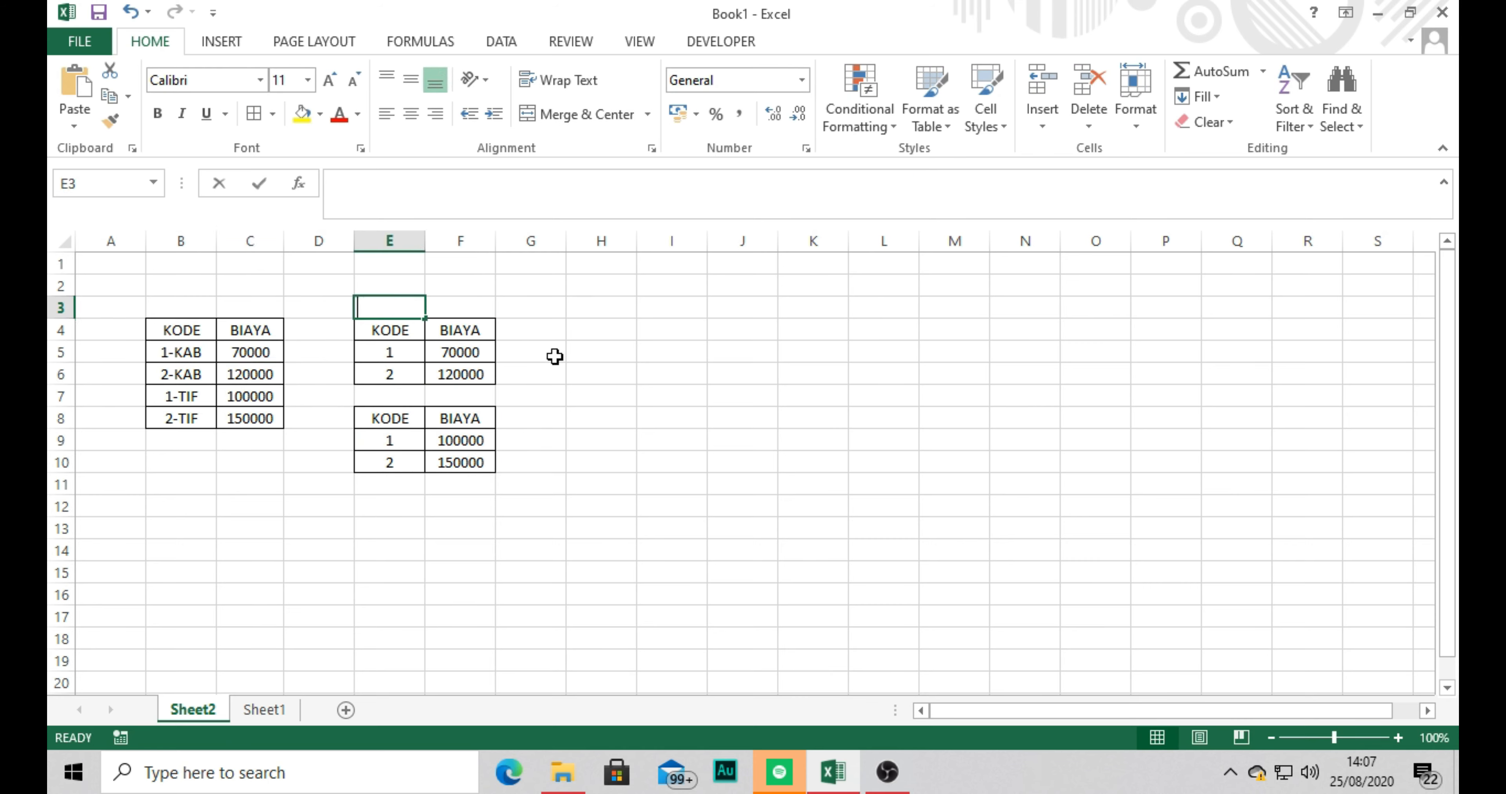
{"action": "type", "text": "L ACUAN"}
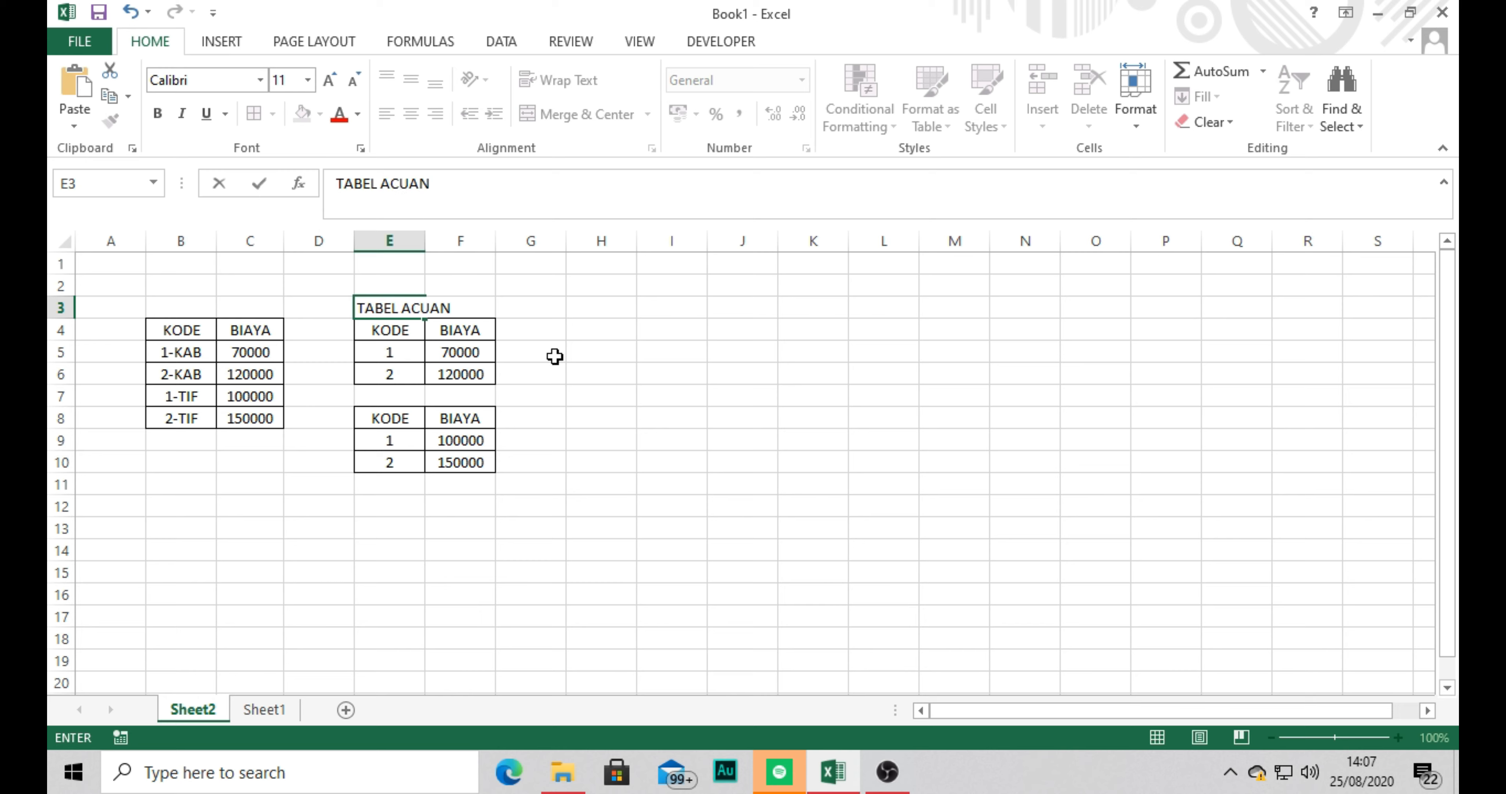
{"action": "type", "text": " KAB"}
{"action": "key", "text": "Return"}
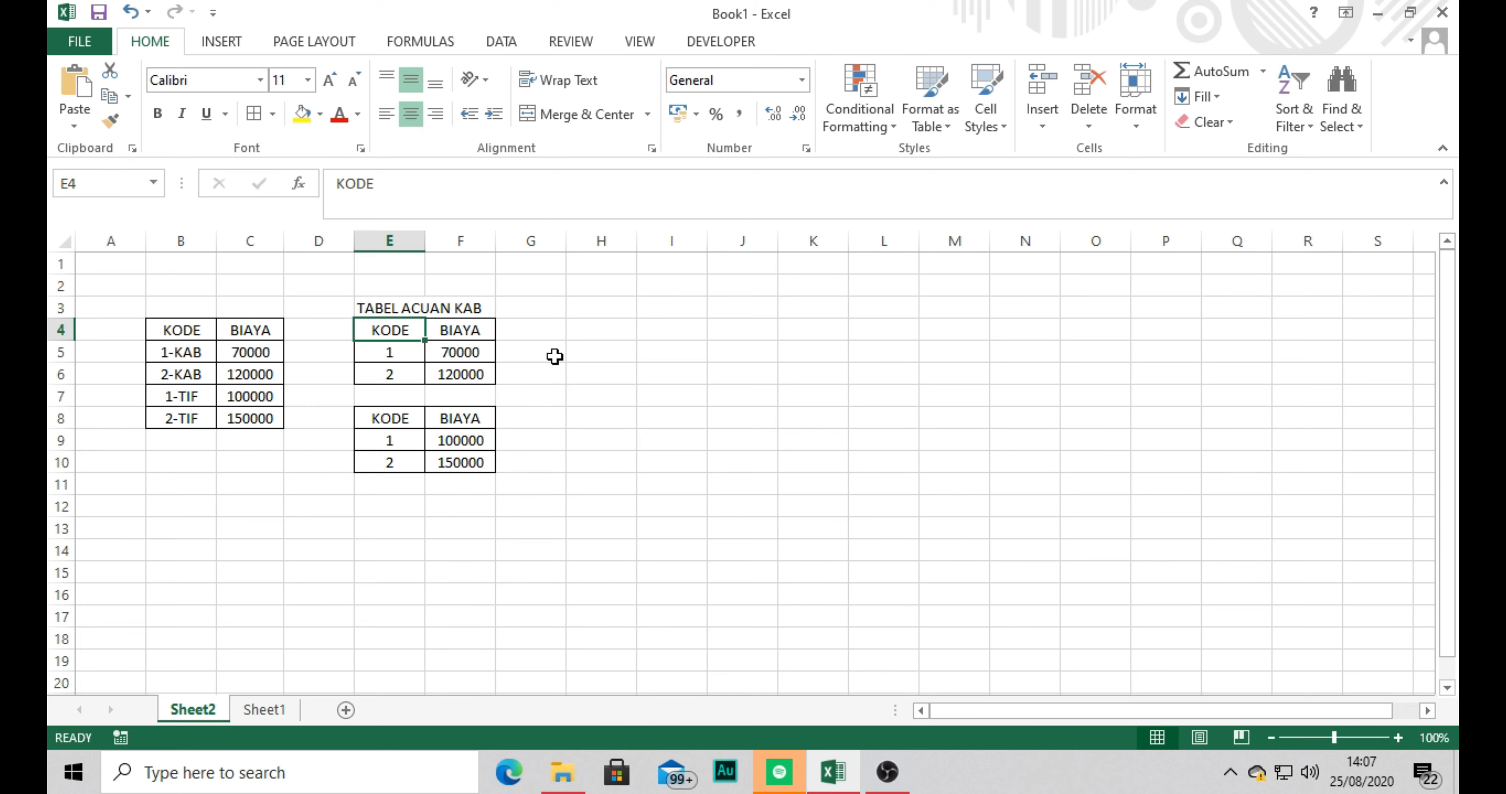
Step: Enter the title TABEL ACUAN TIF in E7 above the second lookup table
{"action": "key", "text": "Down"}
{"action": "key", "text": "Down"}
{"action": "key", "text": "Down"}
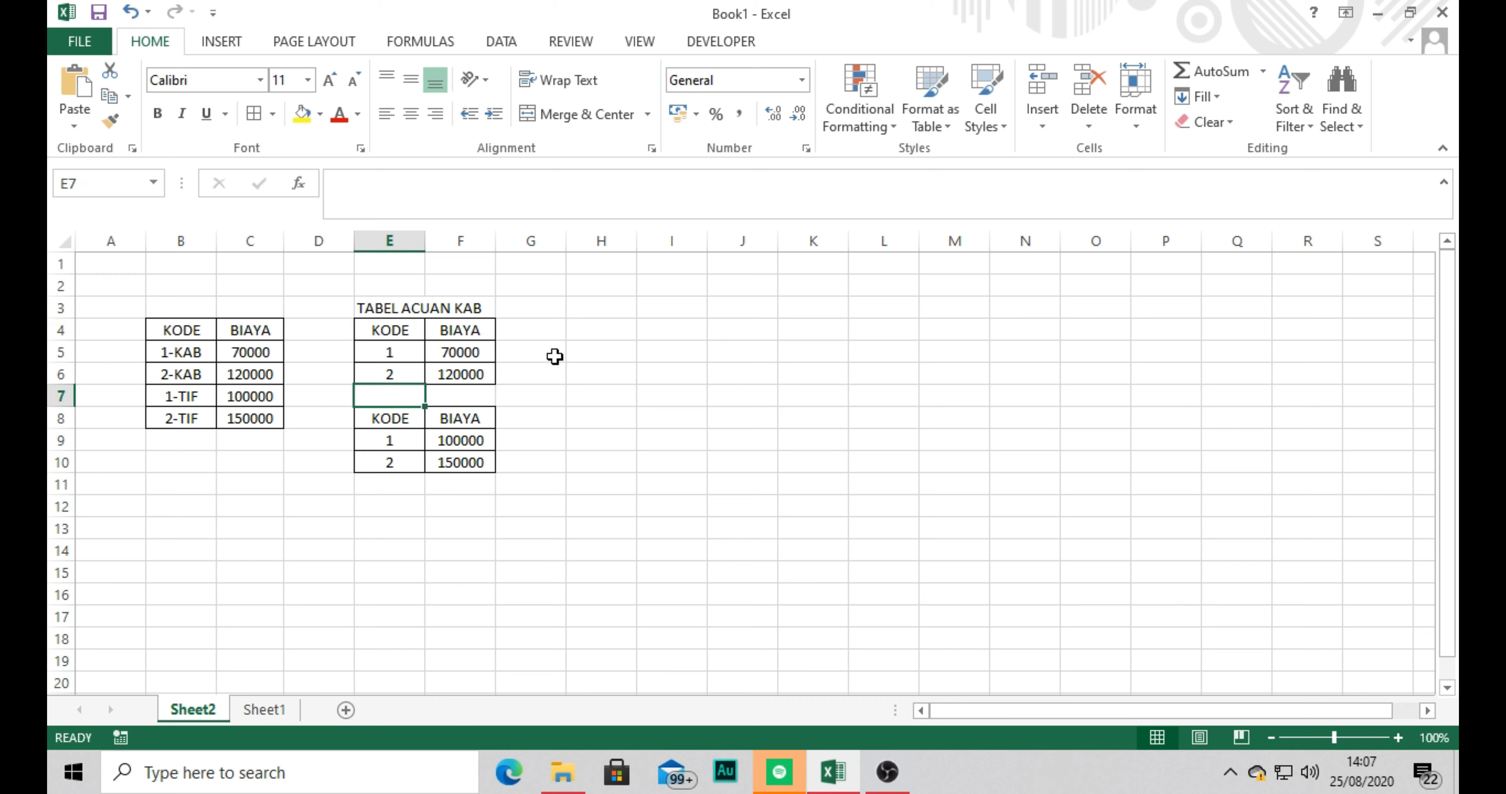
{"action": "type", "text": "TABEL ACU"}
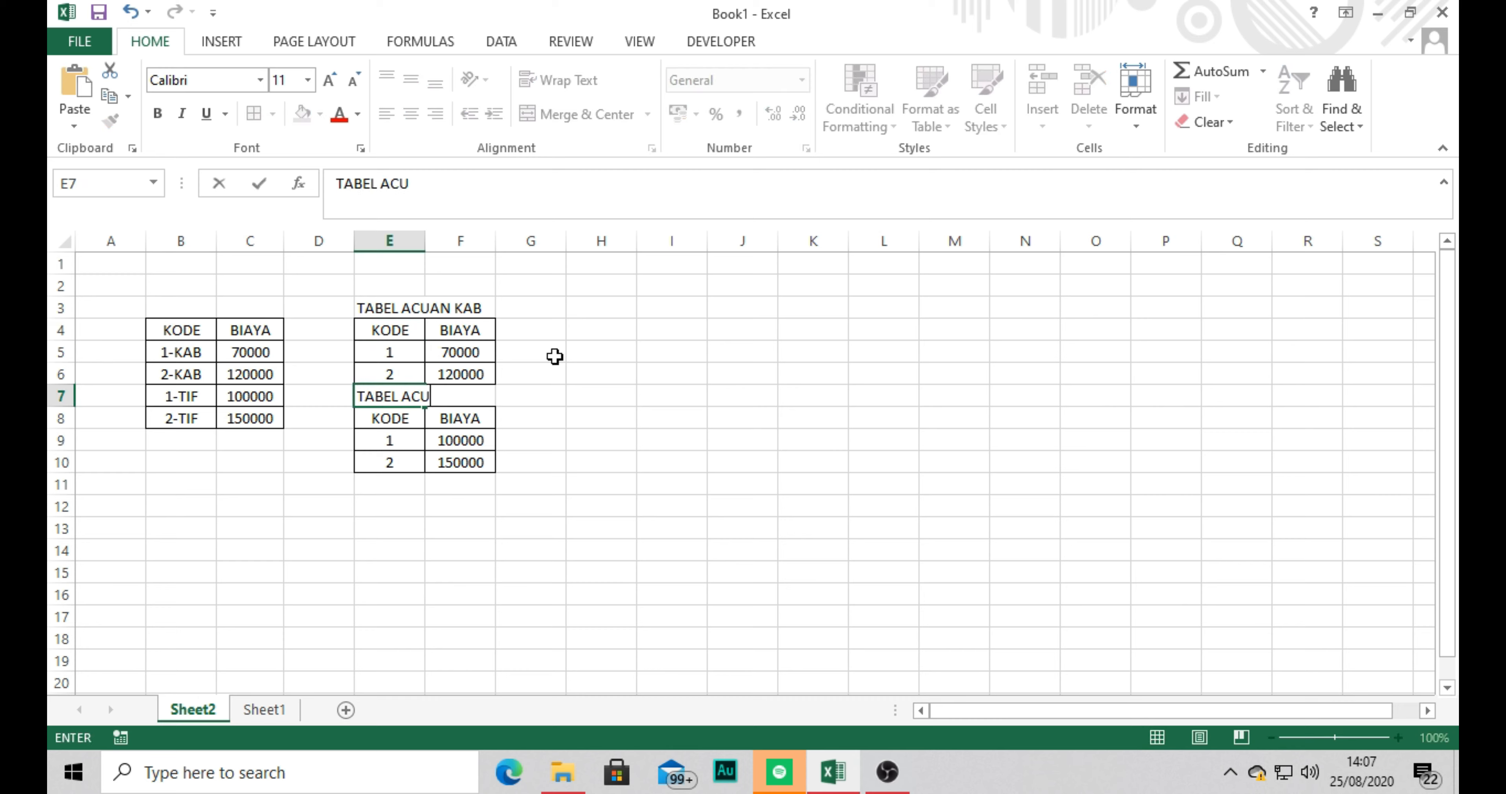
{"action": "type", "text": "EN ===="}
{"action": "key", "text": "BackSpace"}
{"action": "key", "text": "BackSpace"}
{"action": "key", "text": "BackSpace"}
{"action": "key", "text": "BackSpace"}
{"action": "key", "text": "BackSpace"}
{"action": "type", "text": "AN"}
{"action": "key", "text": "Return"}
Step: Compare the code in B5 with the "KAB" and "TIF" conditions in the C5 formula
{"action": "left_click", "coordinate": [255, 350]}
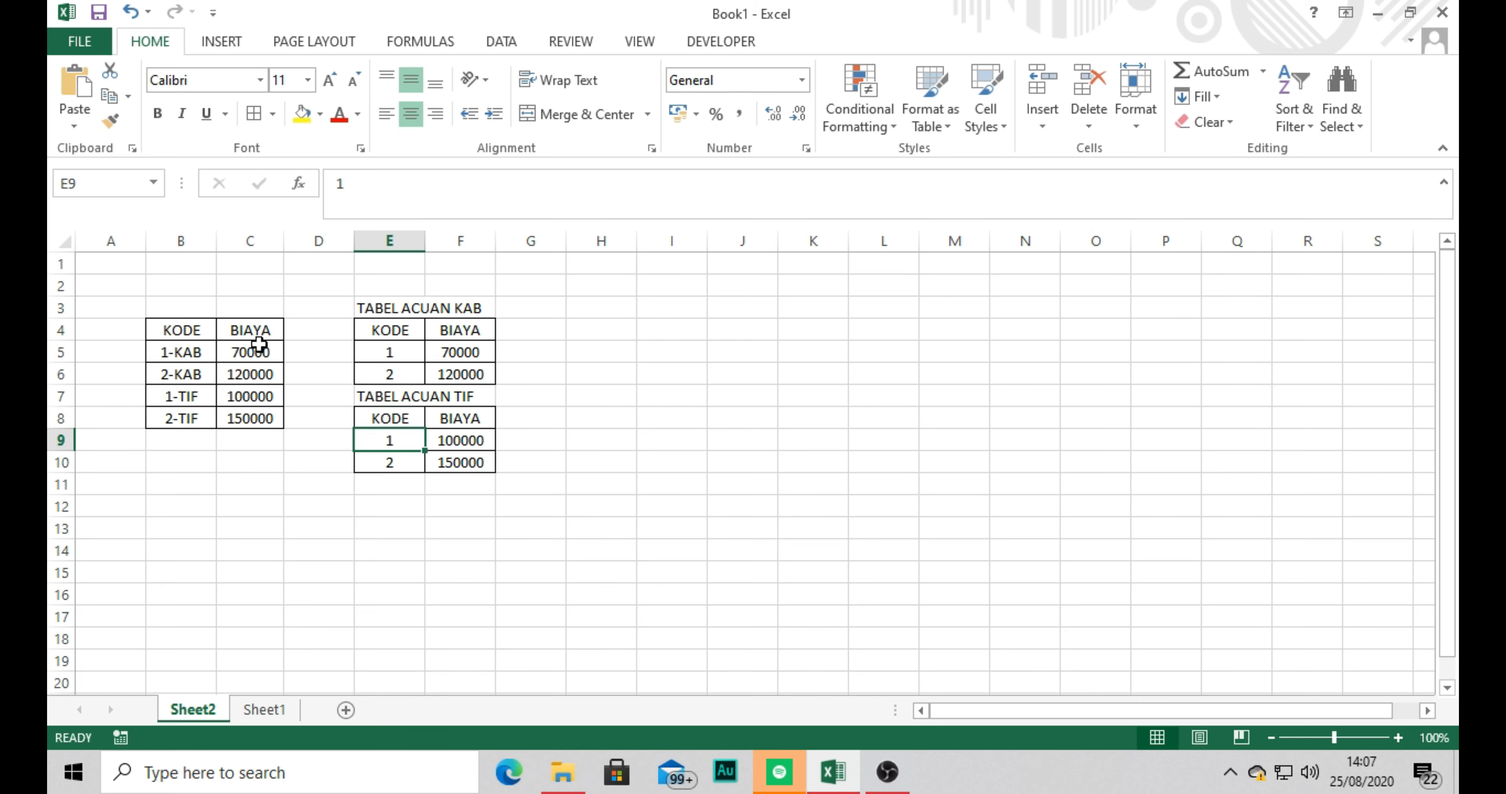
{"action": "left_click", "coordinate": [170, 352]}
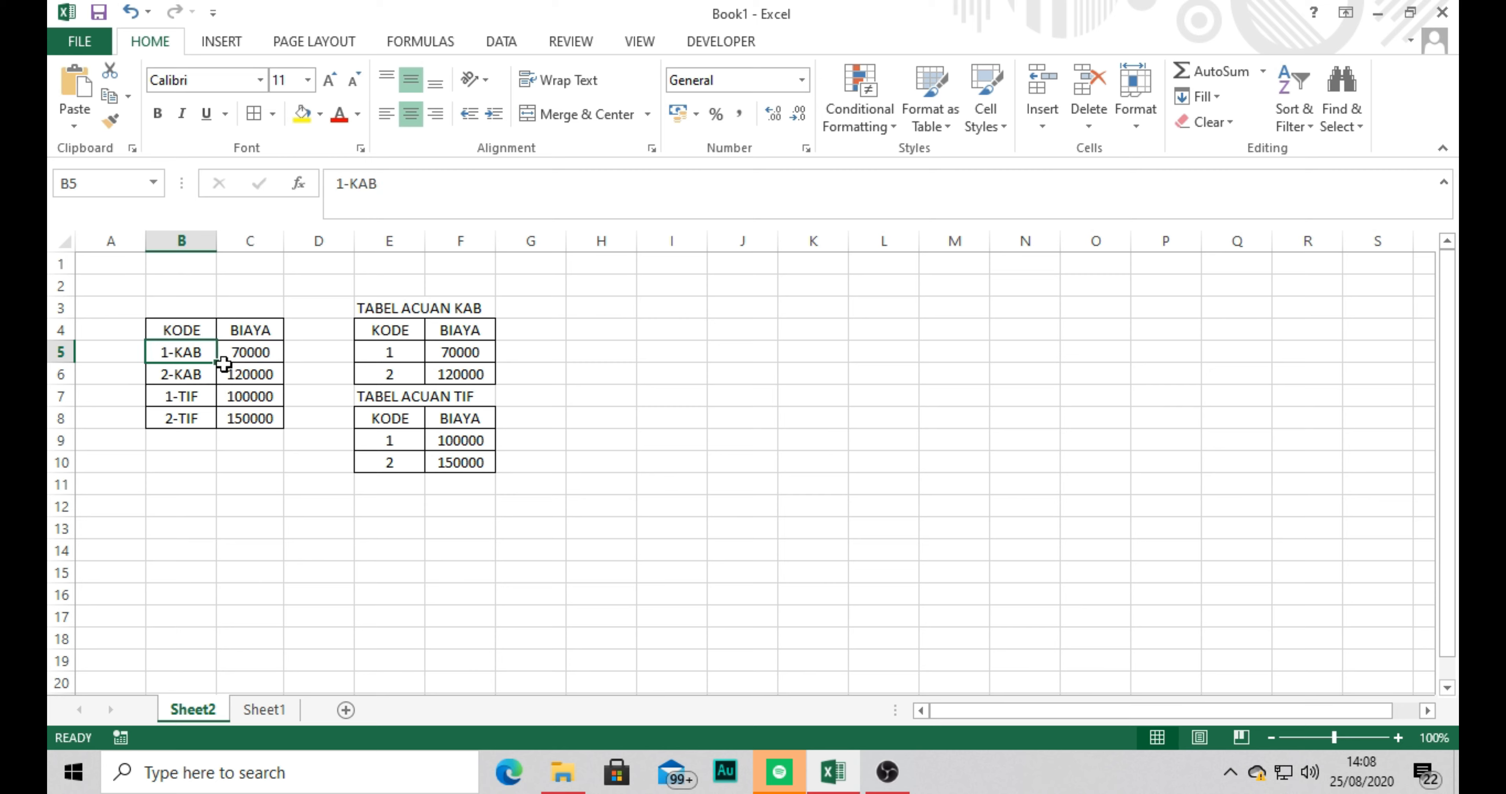
{"action": "left_click", "coordinate": [262, 350]}
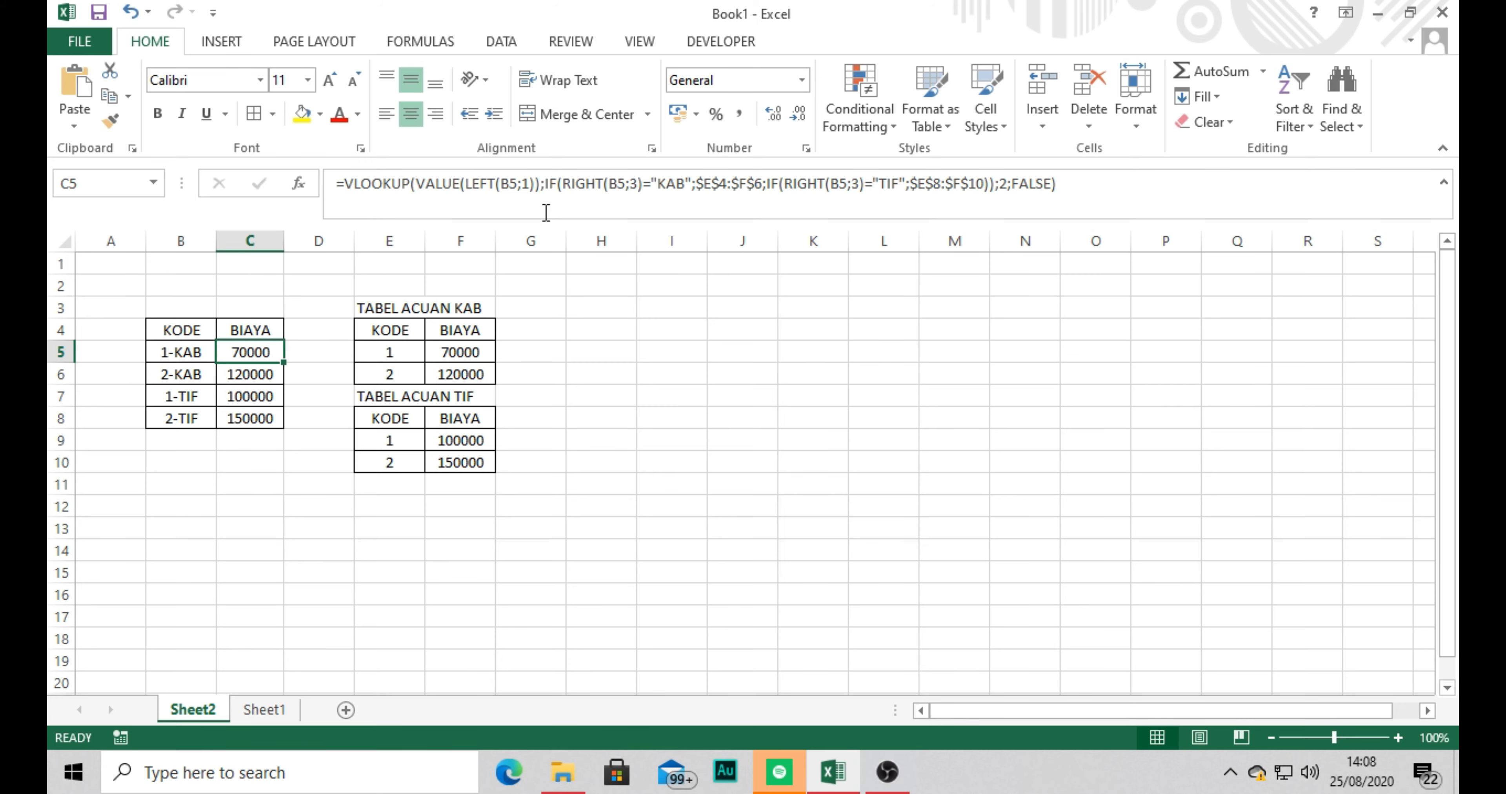
{"action": "left_click", "coordinate": [665, 186]}
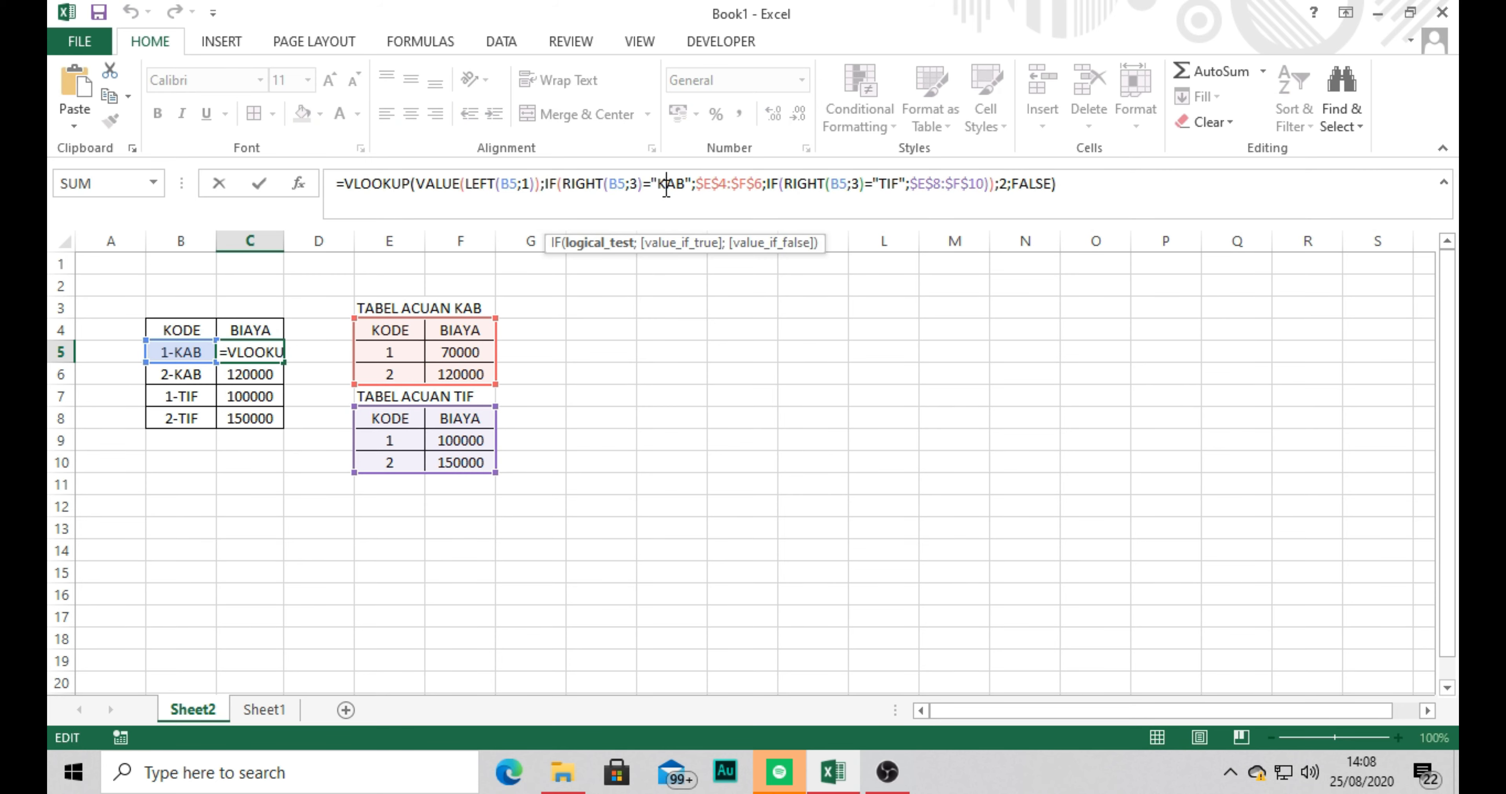
{"action": "left_click_drag", "start_coordinate": [659, 186], "coordinate": [686, 186]}
{"action": "left_click_drag", "start_coordinate": [882, 185], "coordinate": [918, 185]}
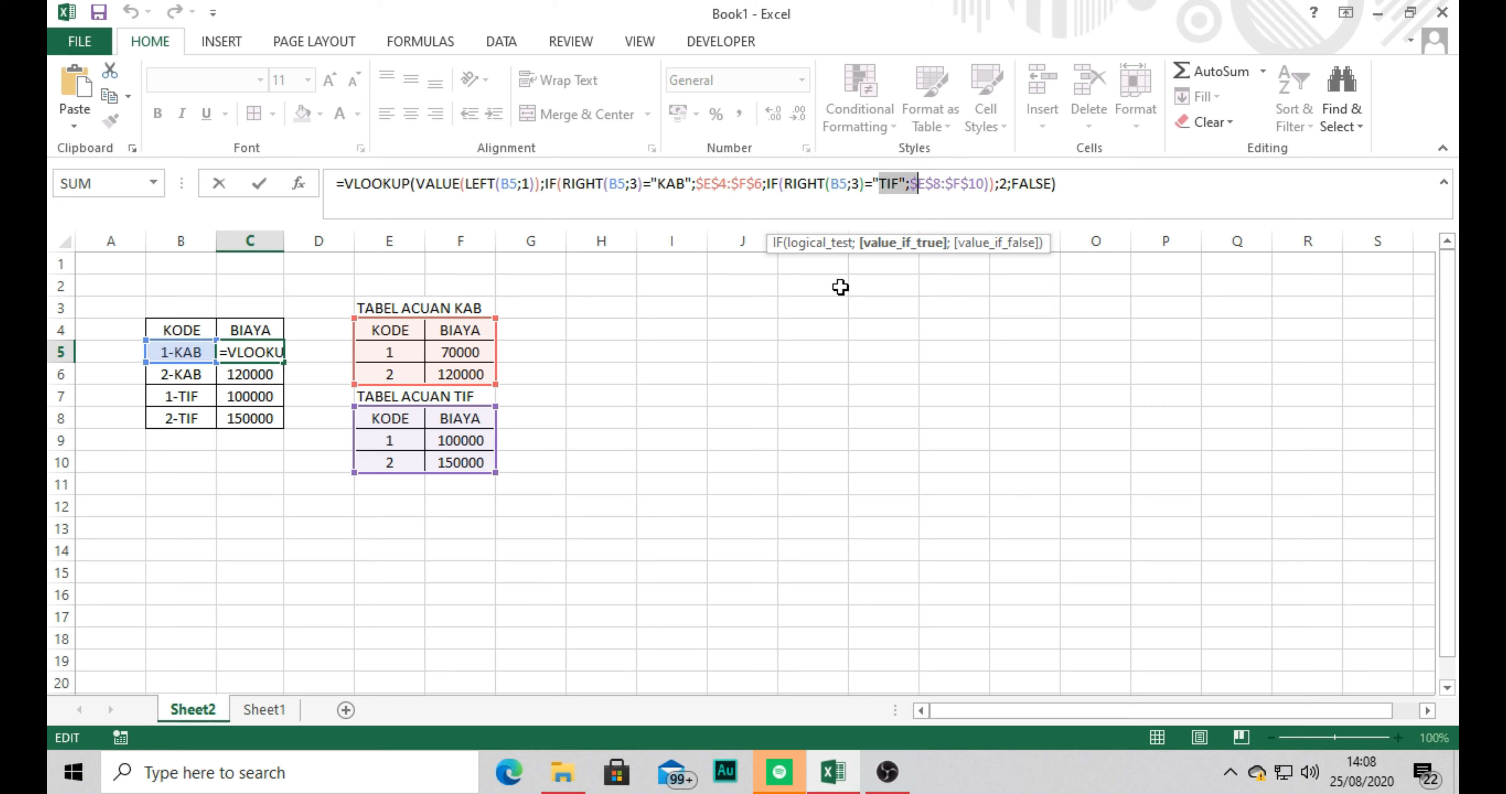
{"action": "key", "text": "Return"}
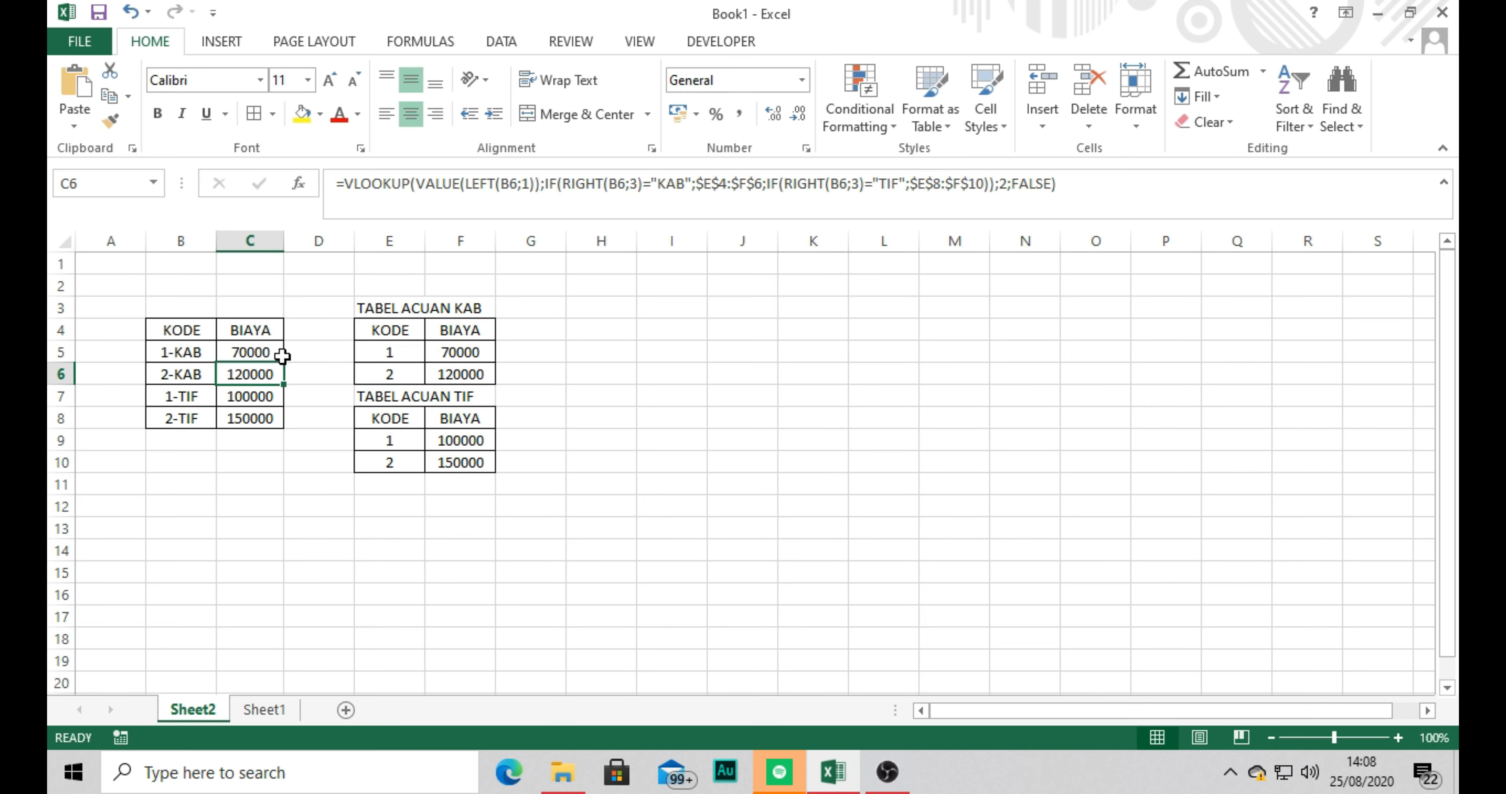
Step: Change the code in B5 to 1-KAP to test the formula with an invalid code
{"action": "left_click", "coordinate": [252, 351]}
{"action": "left_click", "coordinate": [182, 355]}
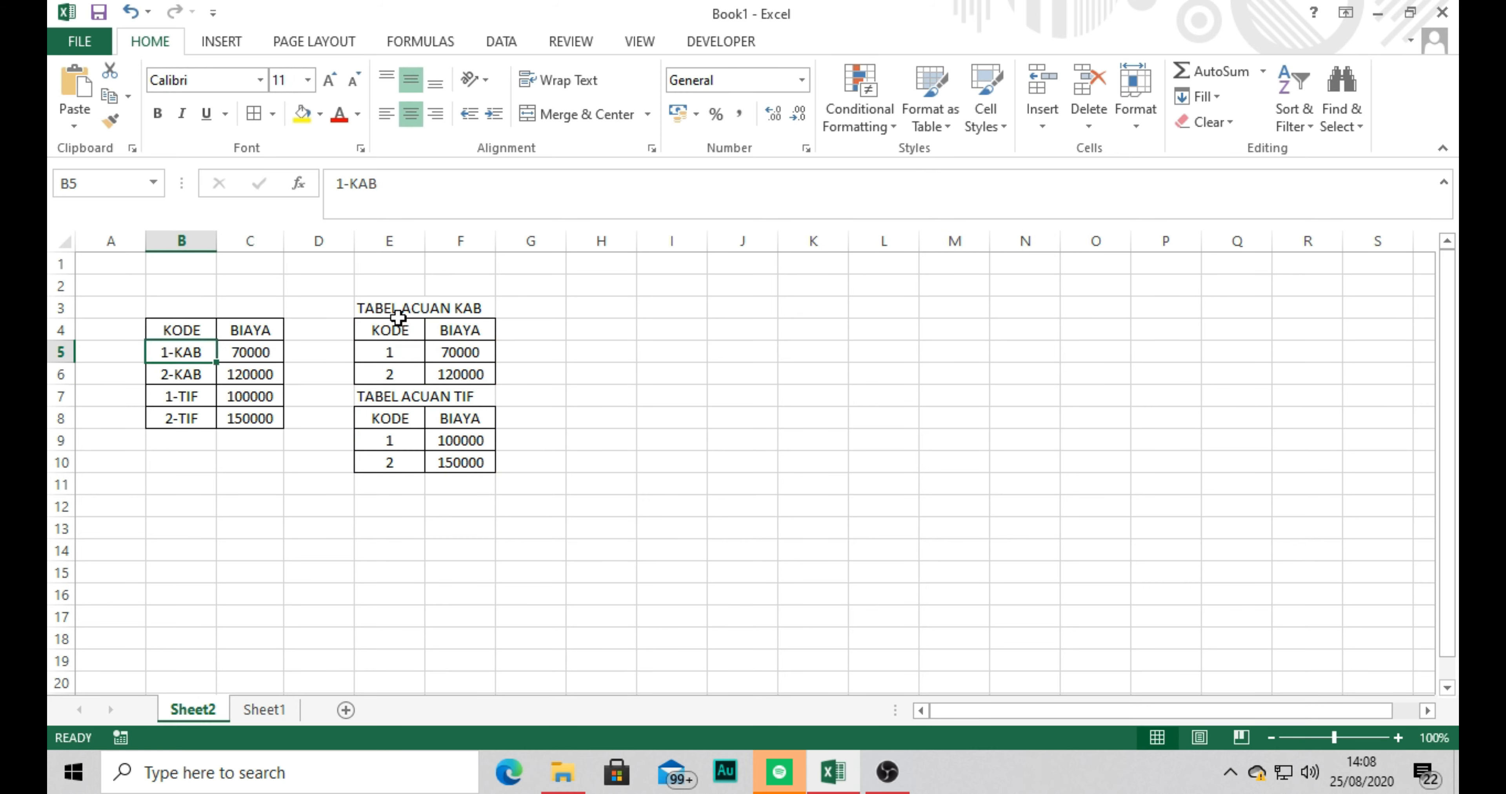
{"action": "left_click", "coordinate": [417, 185]}
{"action": "key", "text": "BackSpace"}
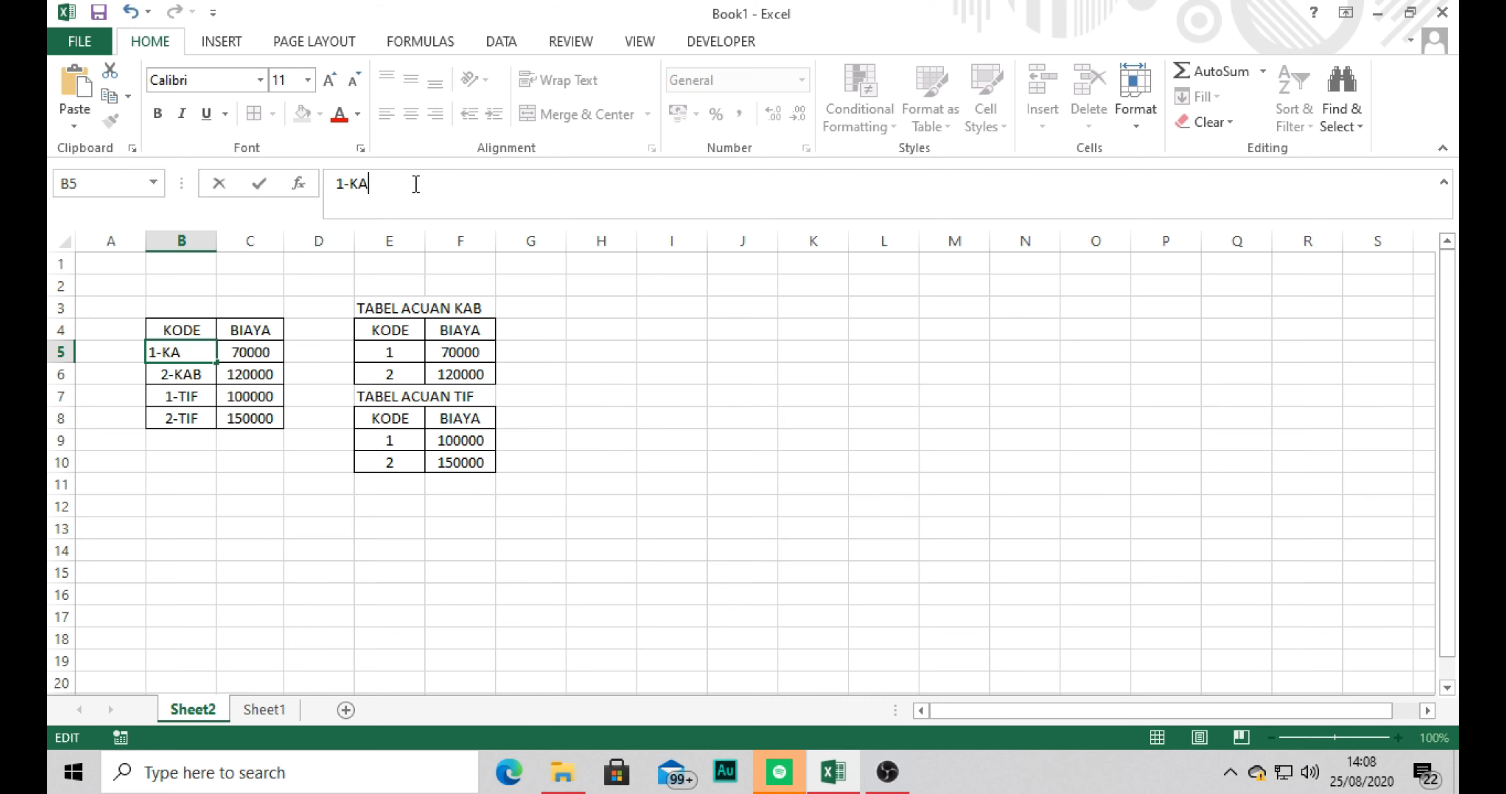
{"action": "type", "text": "P"}
{"action": "key", "text": "Return"}
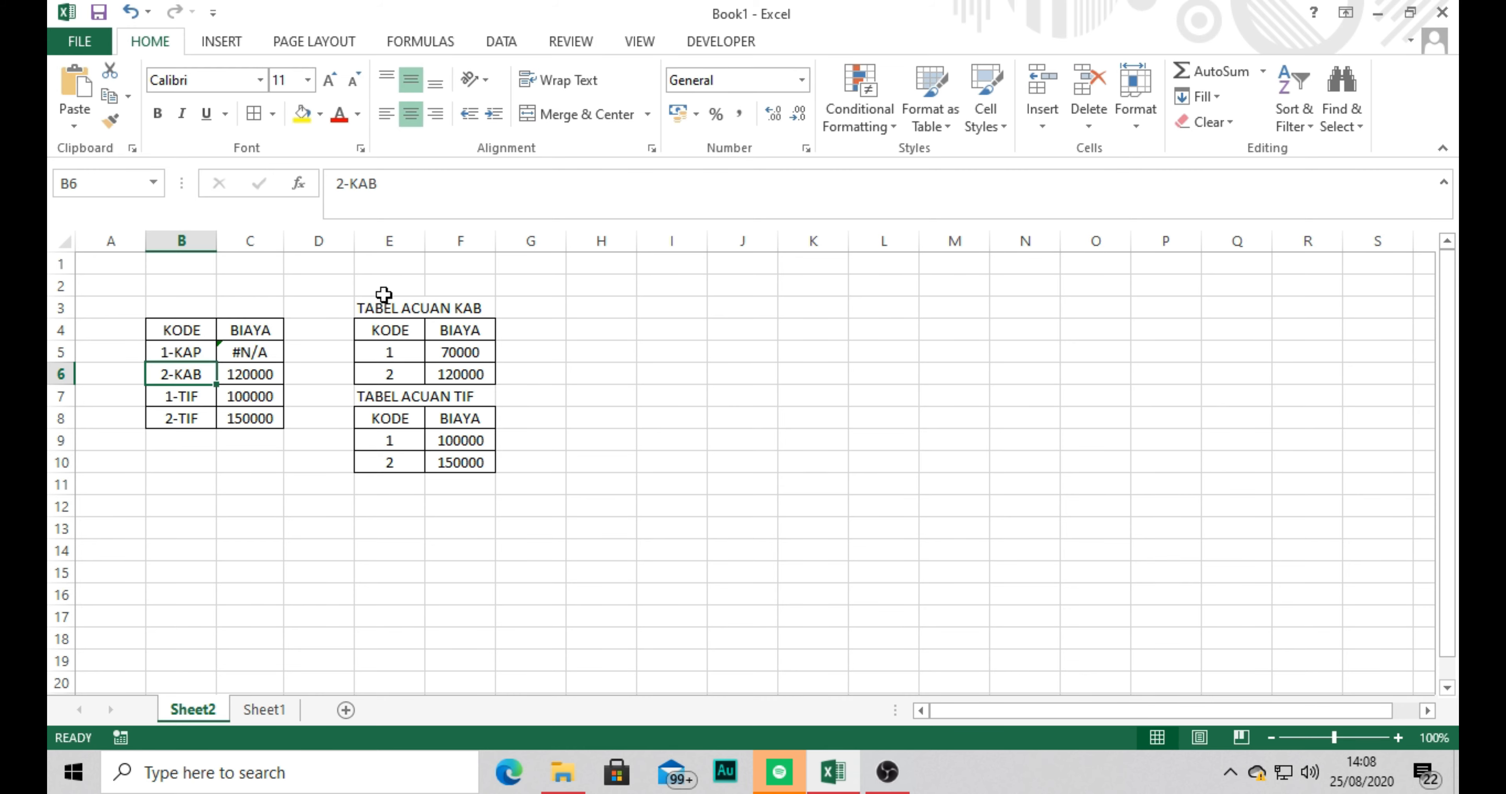
Step: Check the B5 code and its BIAYA result in C5 against the KAB and TIF lookup tables
{"action": "left_click", "coordinate": [260, 354]}
{"action": "left_click", "coordinate": [170, 361]}
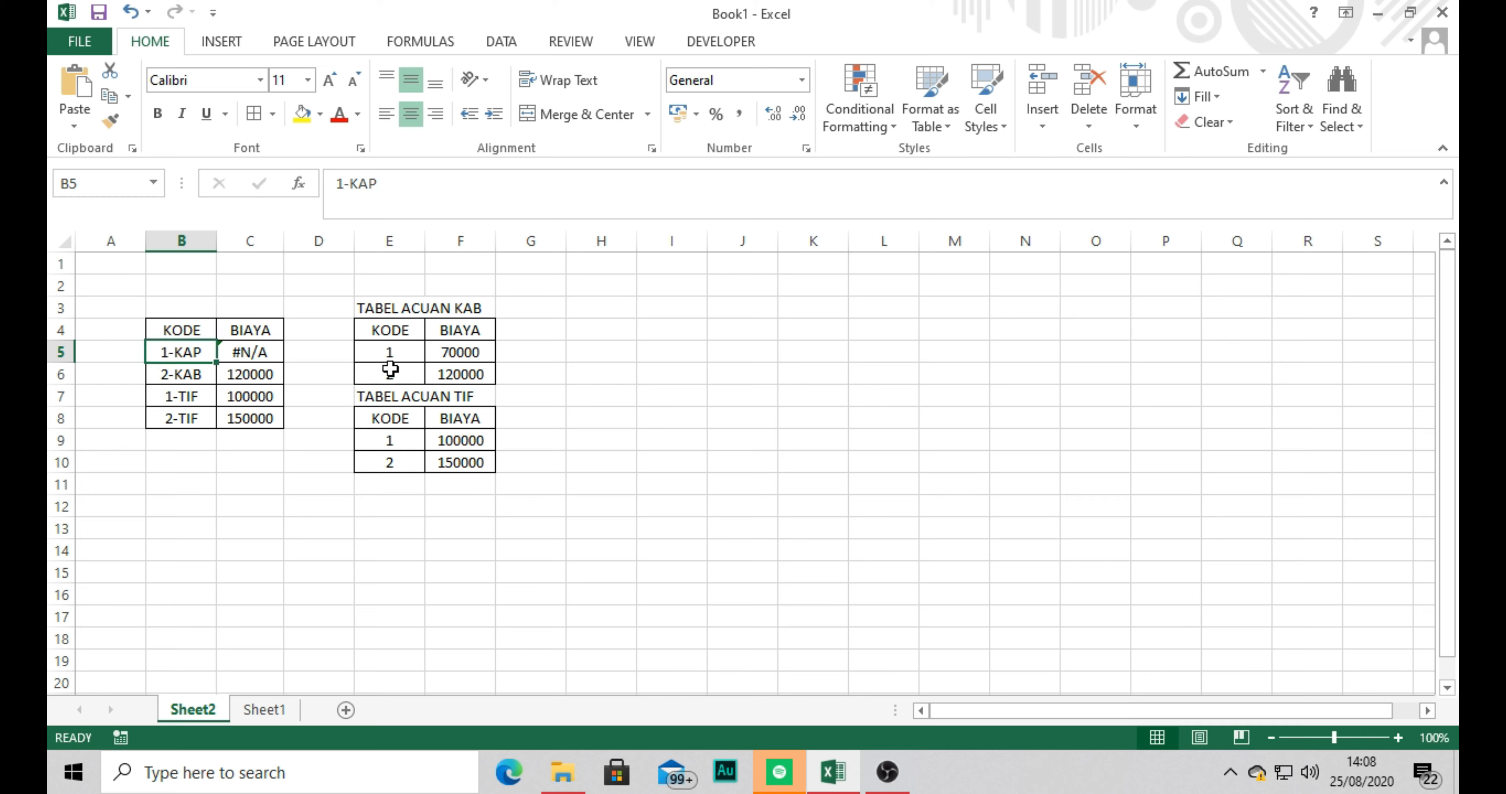
{"action": "left_click_drag", "start_coordinate": [387, 326], "coordinate": [491, 398]}
{"action": "left_click_drag", "start_coordinate": [409, 419], "coordinate": [453, 483]}
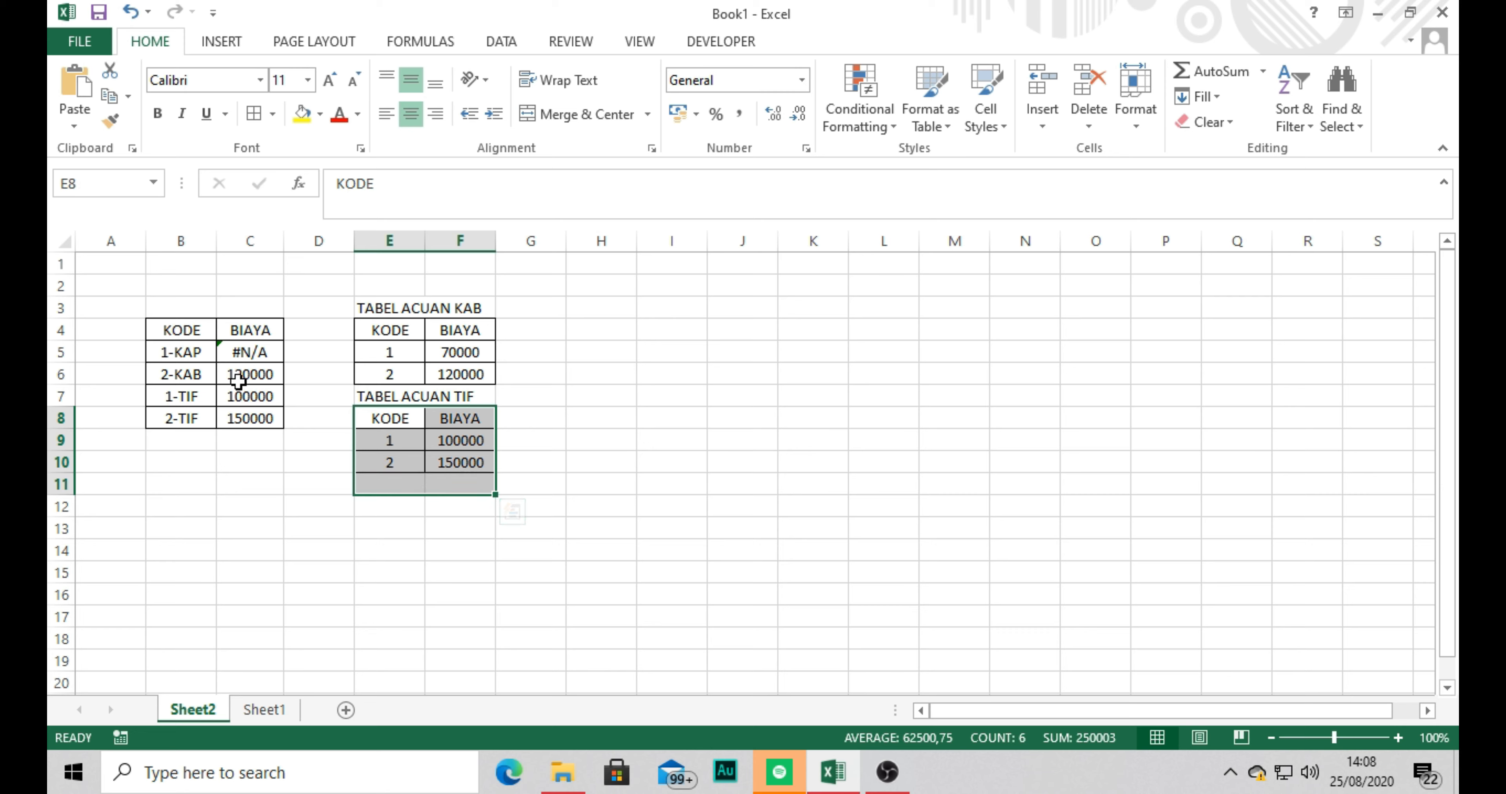
{"action": "left_click", "coordinate": [183, 354]}
{"action": "left_click", "coordinate": [250, 352]}
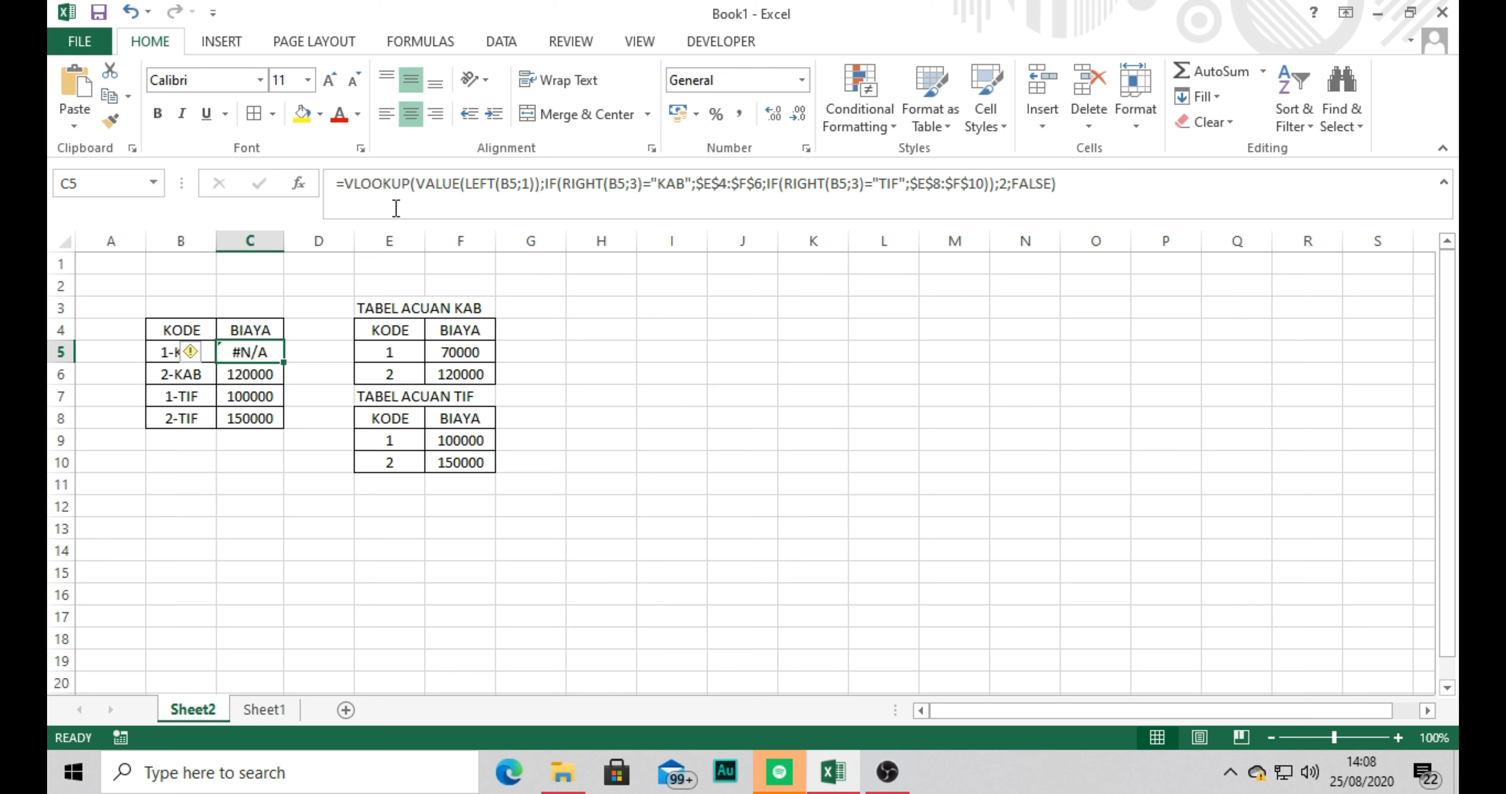
Step: Wrap the VLOOKUP formula in C5 in IFERROR, with "KESALAHAN INPUT" as the value if there is an error
{"action": "left_click", "coordinate": [348, 185]}
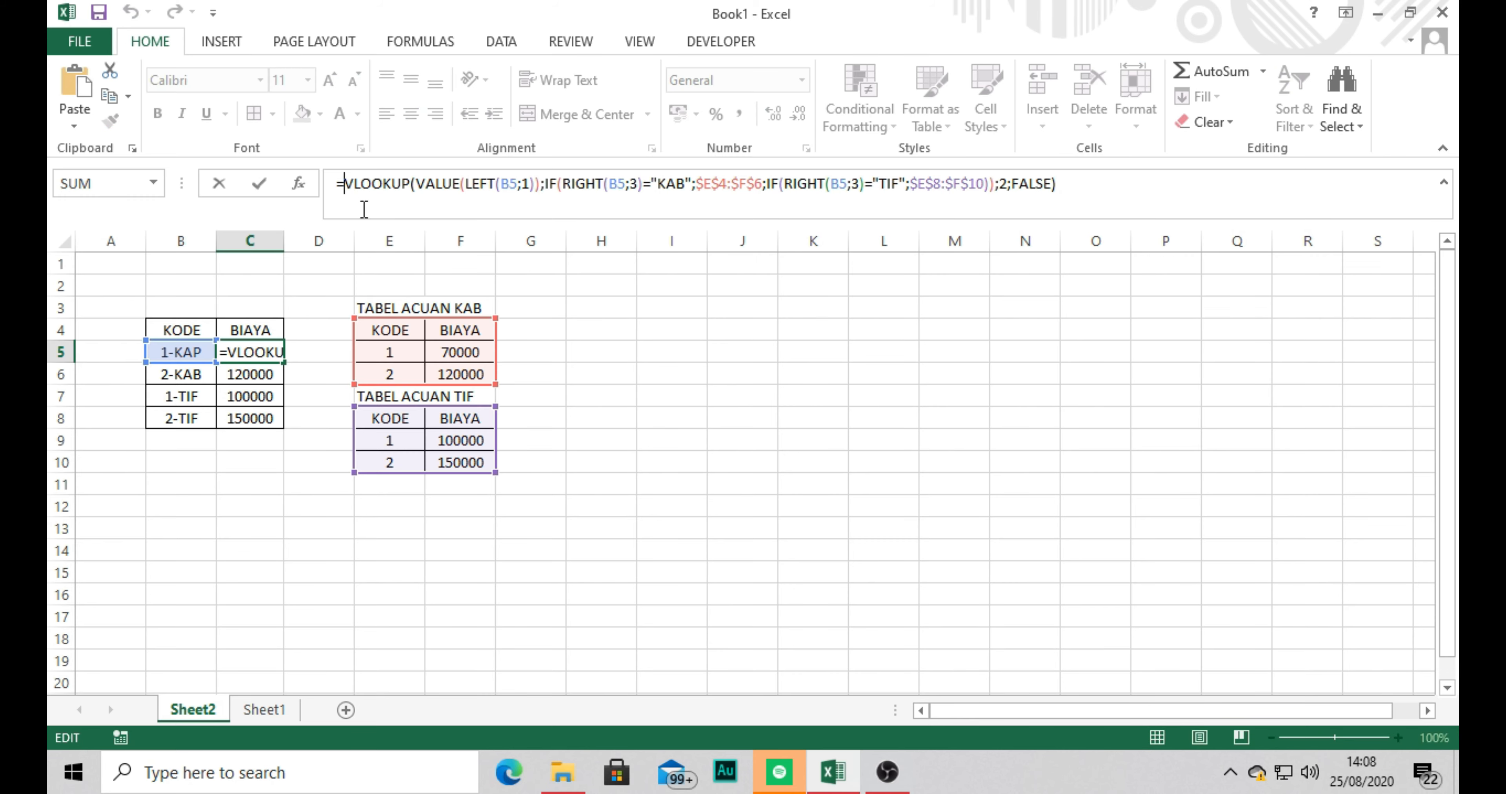
{"action": "type", "text": "IFERROR"}
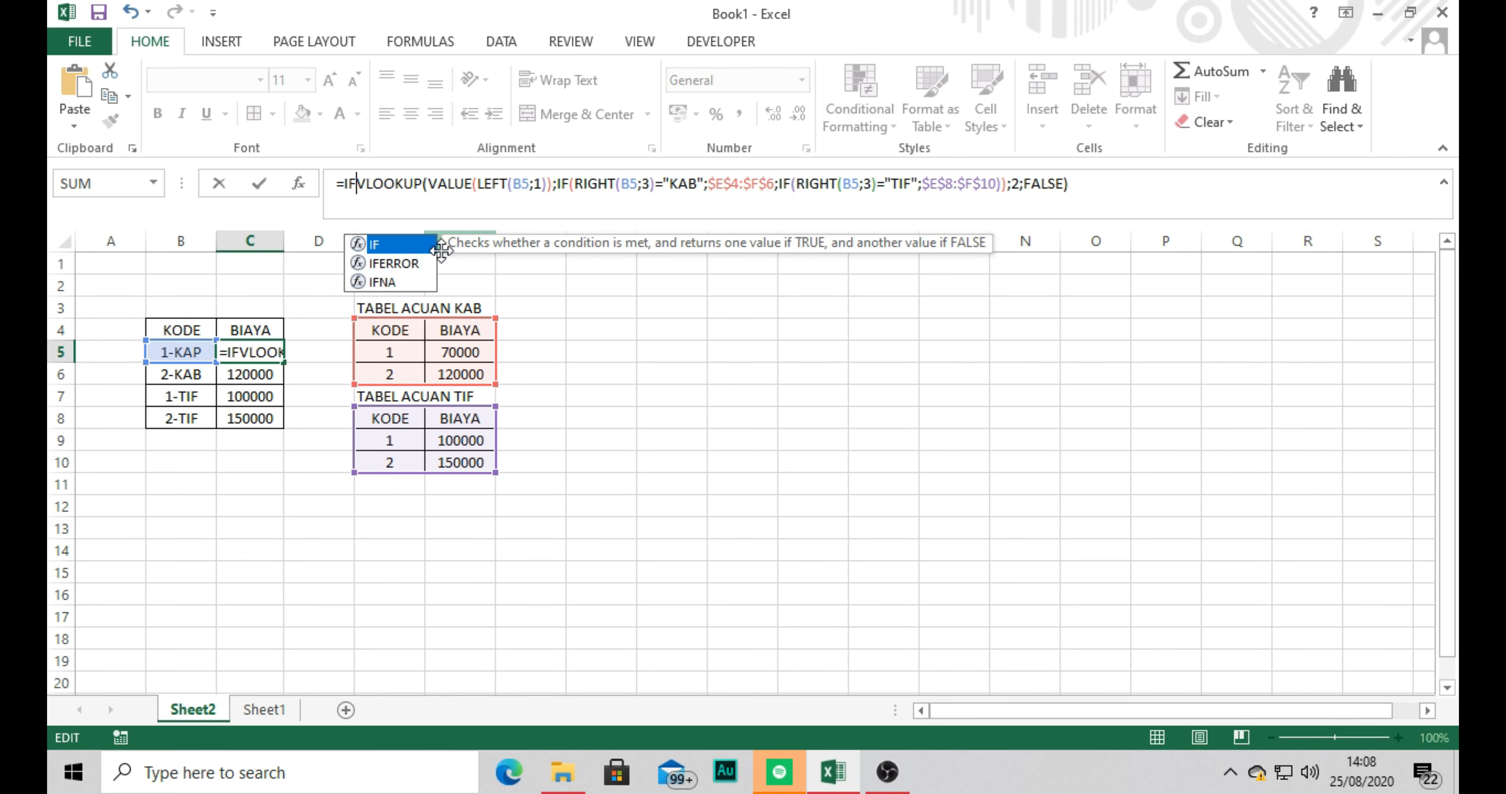
{"action": "type", "text": "*"}
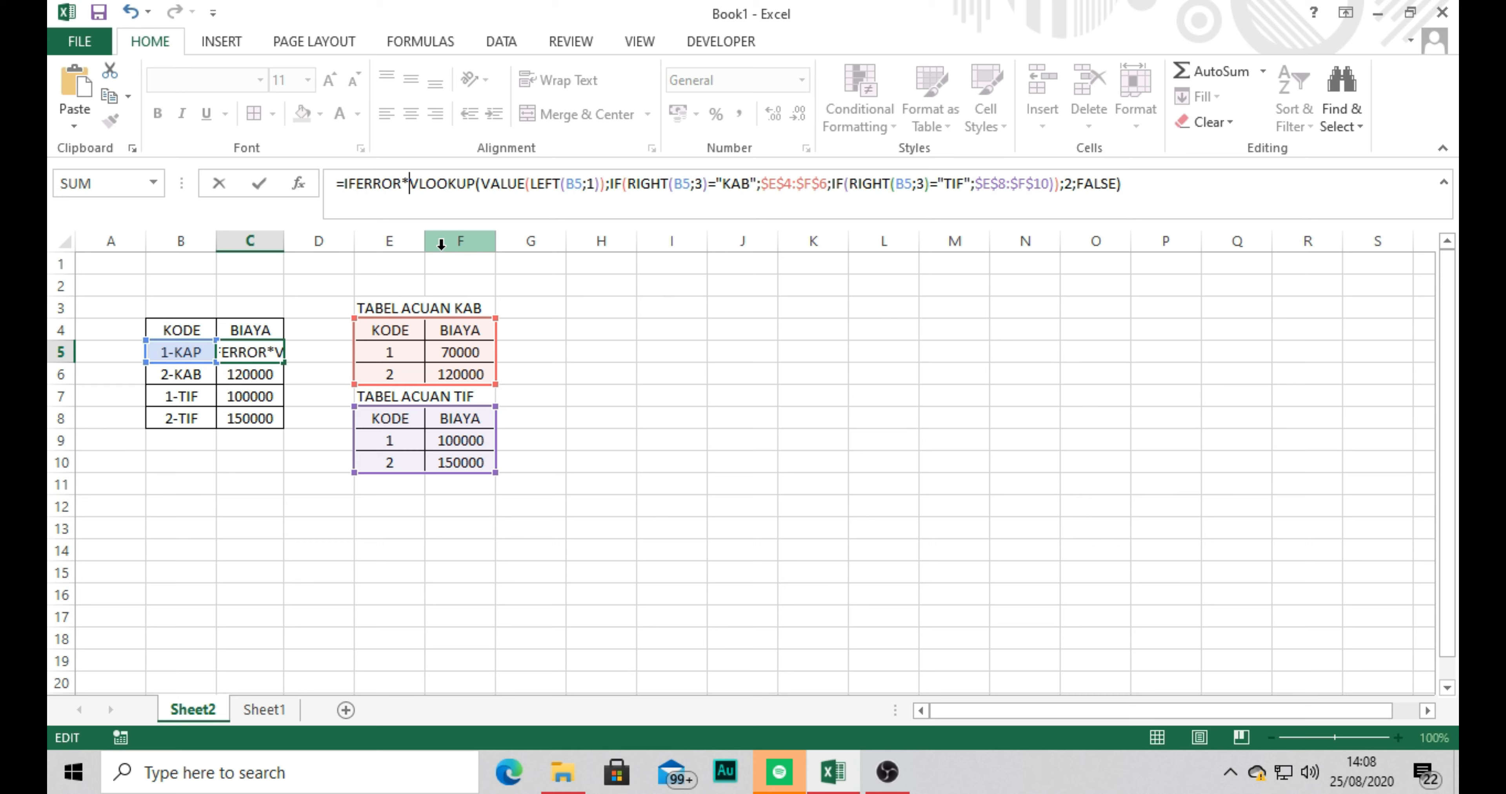
{"action": "key", "text": "BackSpace"}
{"action": "type", "text": "("}
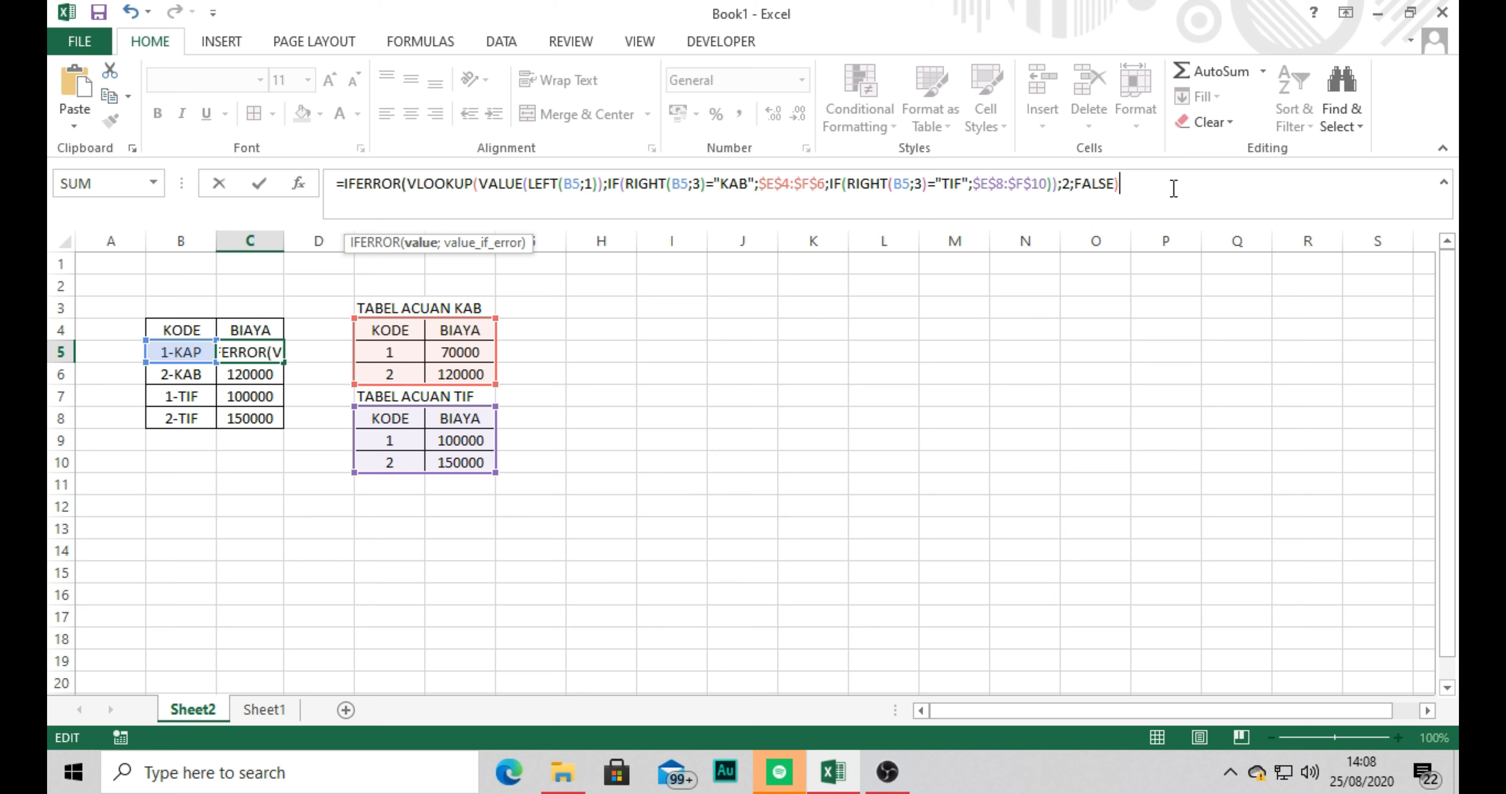
{"action": "type", "text": ";"}
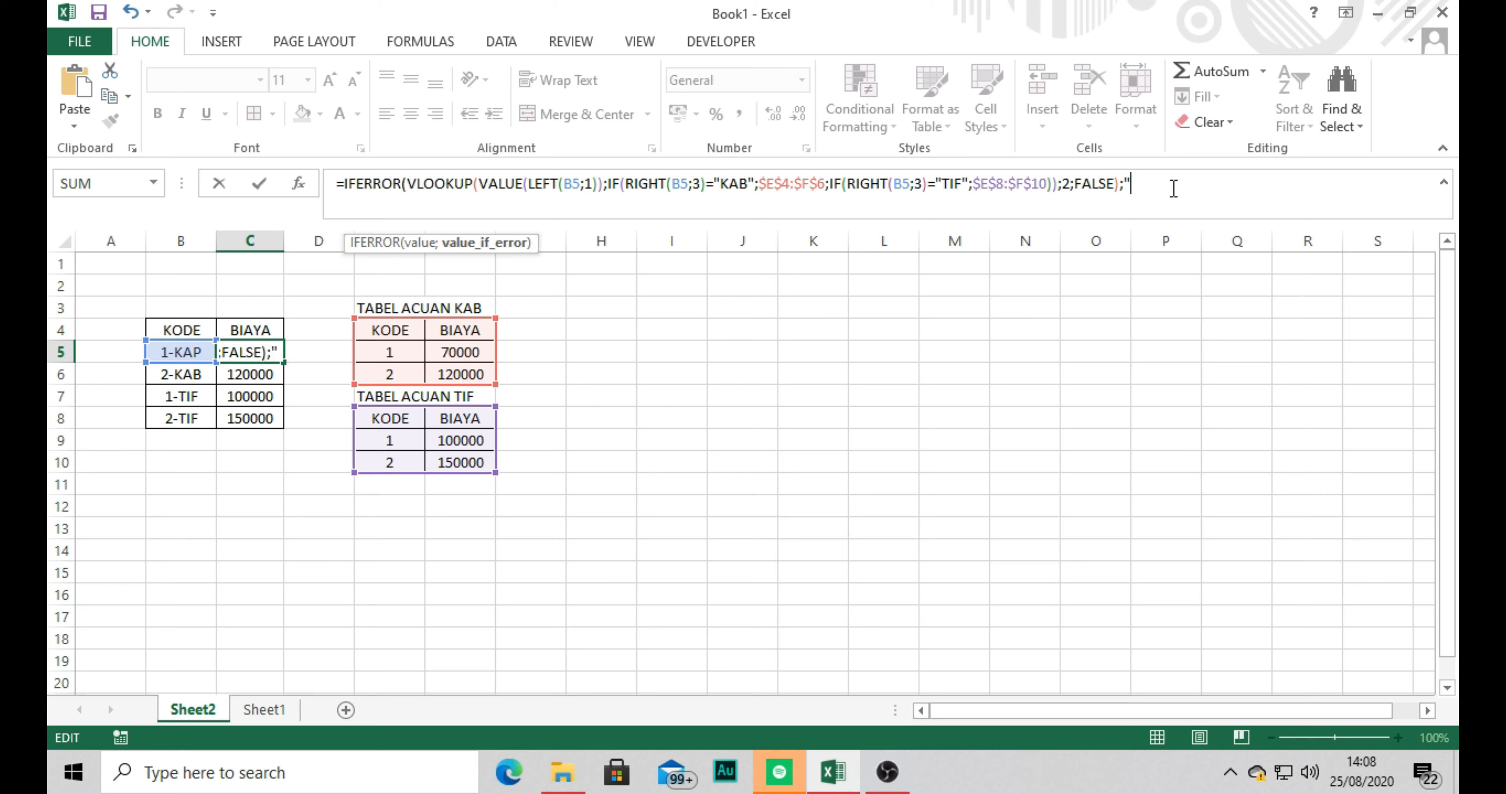
{"action": "type", "text": "\"KESALAHAN INPUT"}
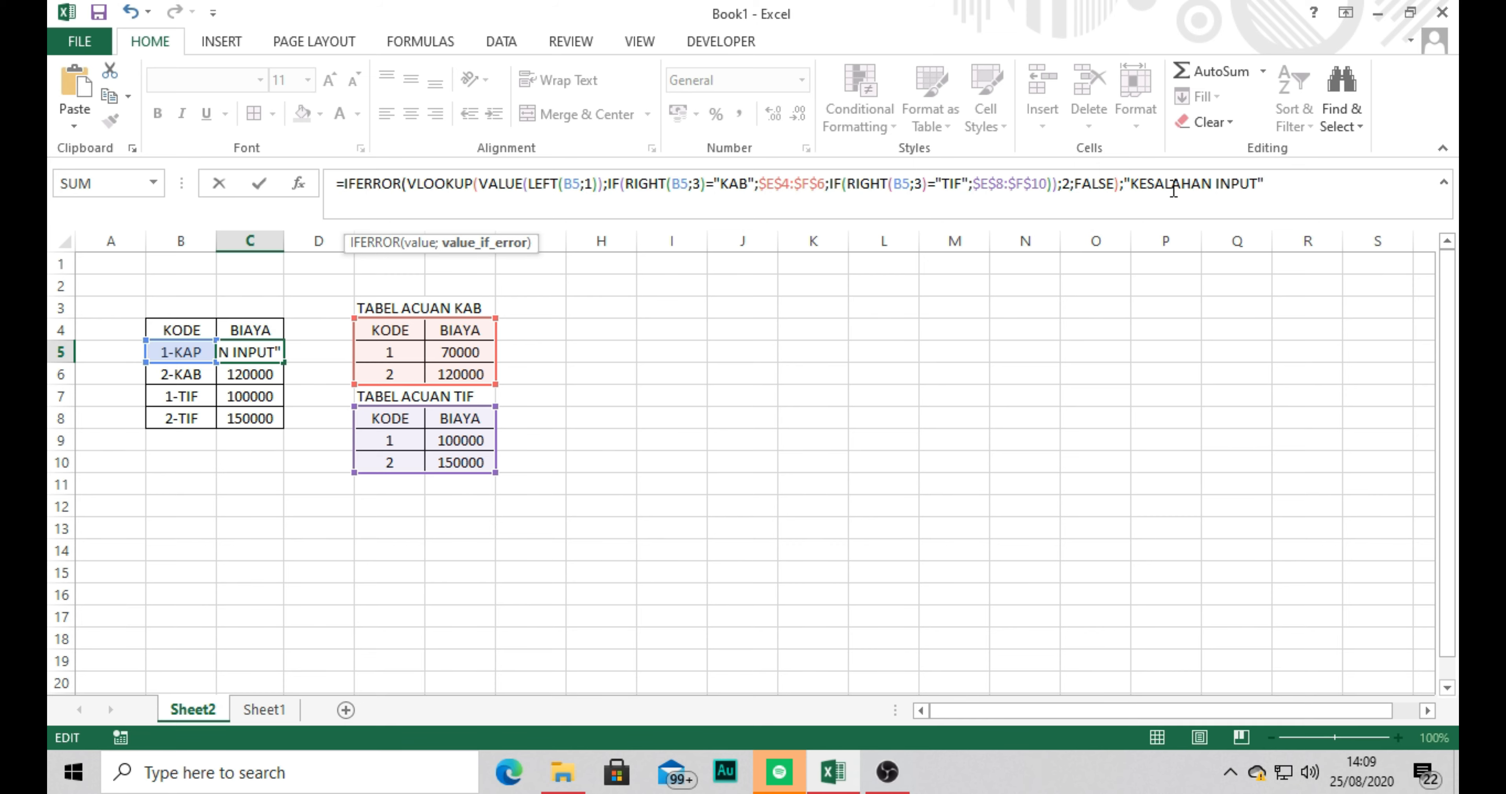
{"action": "type", "text": "\")"}
{"action": "key", "text": "Return"}
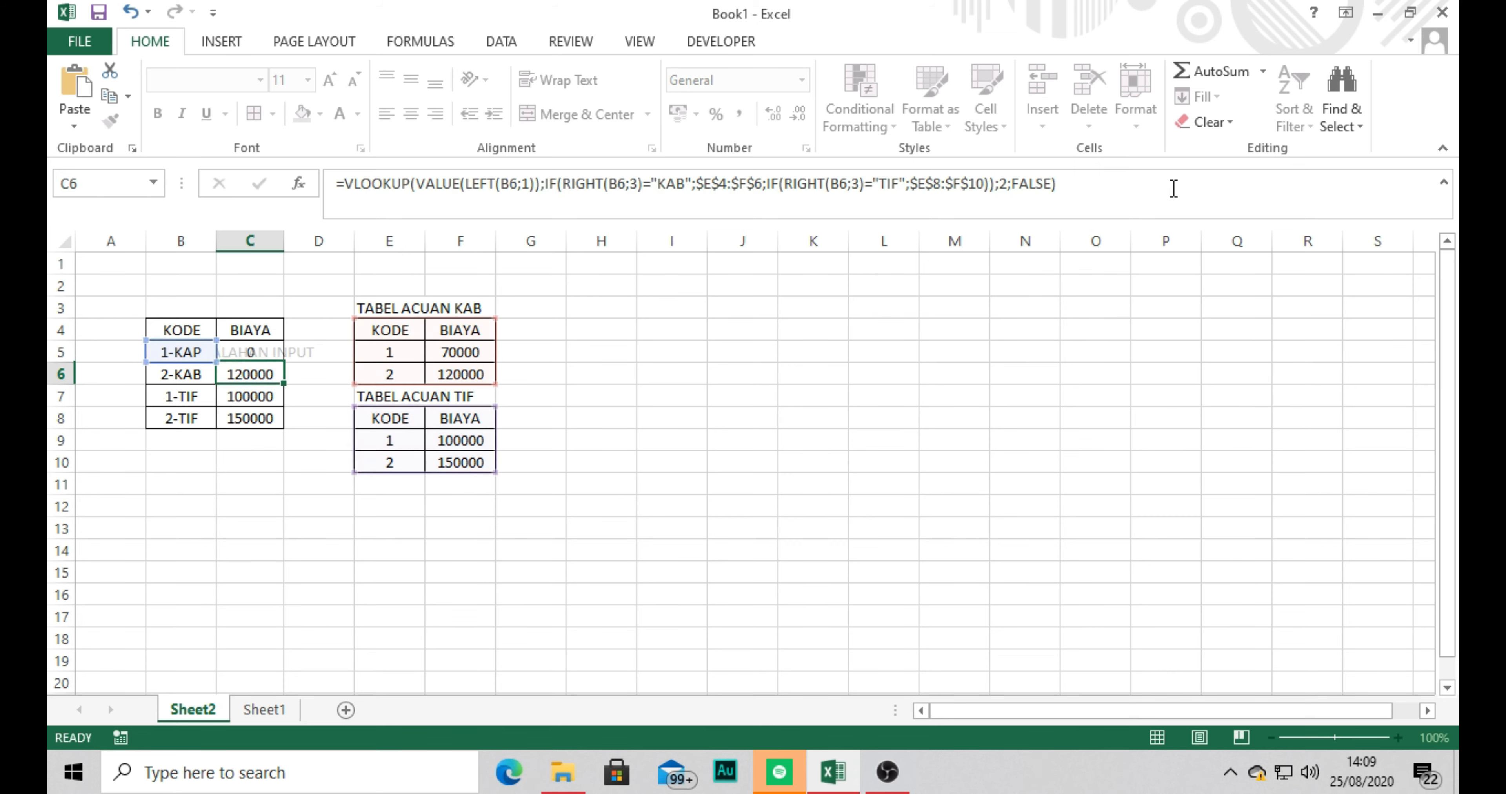
Step: Fit column C's width to its contents and fill the C5 IFERROR formula down through C8
{"action": "left_click", "coordinate": [280, 241]}
{"action": "double_click", "coordinate": [282, 243]}
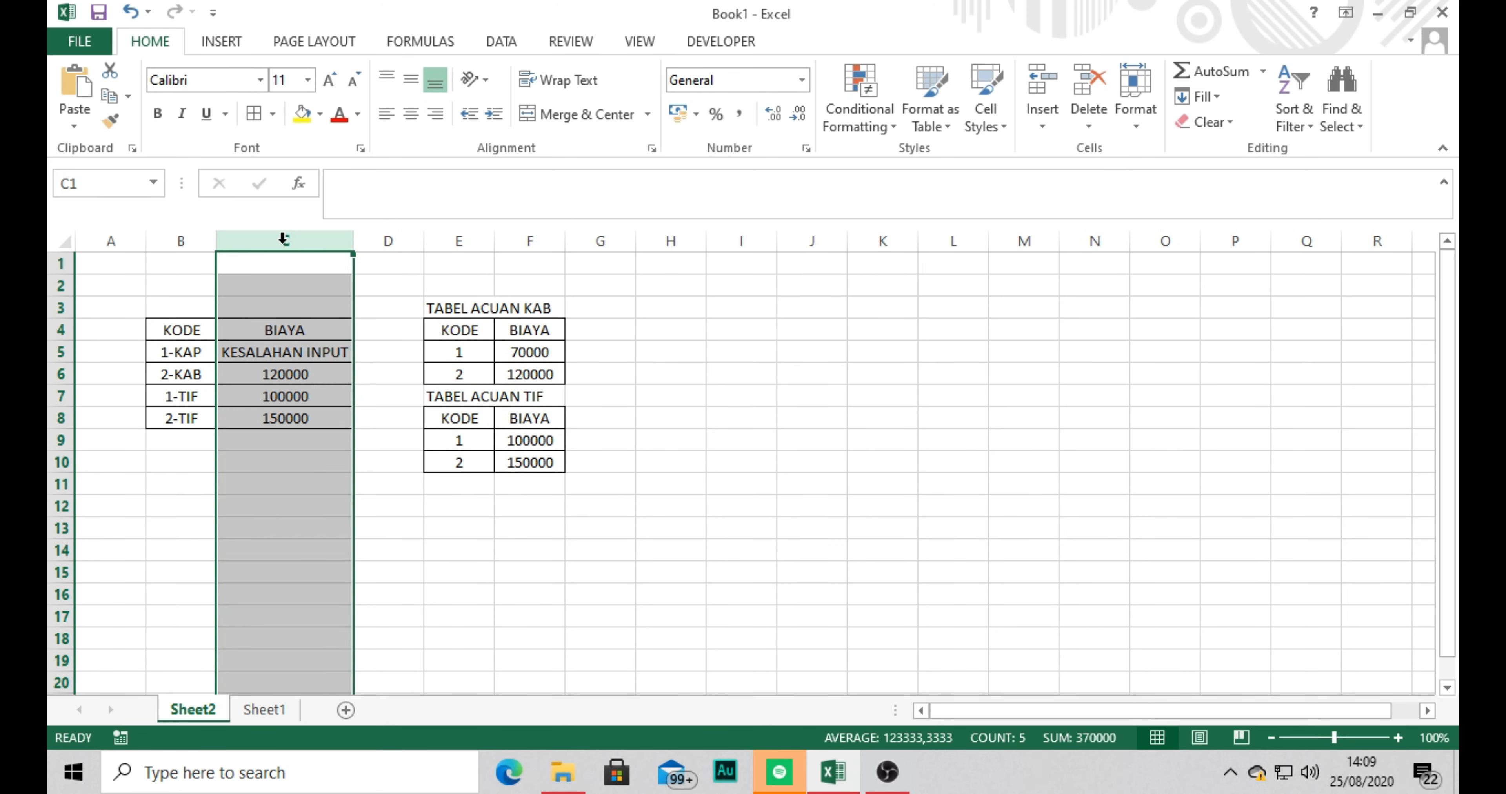
{"action": "left_click", "coordinate": [276, 358]}
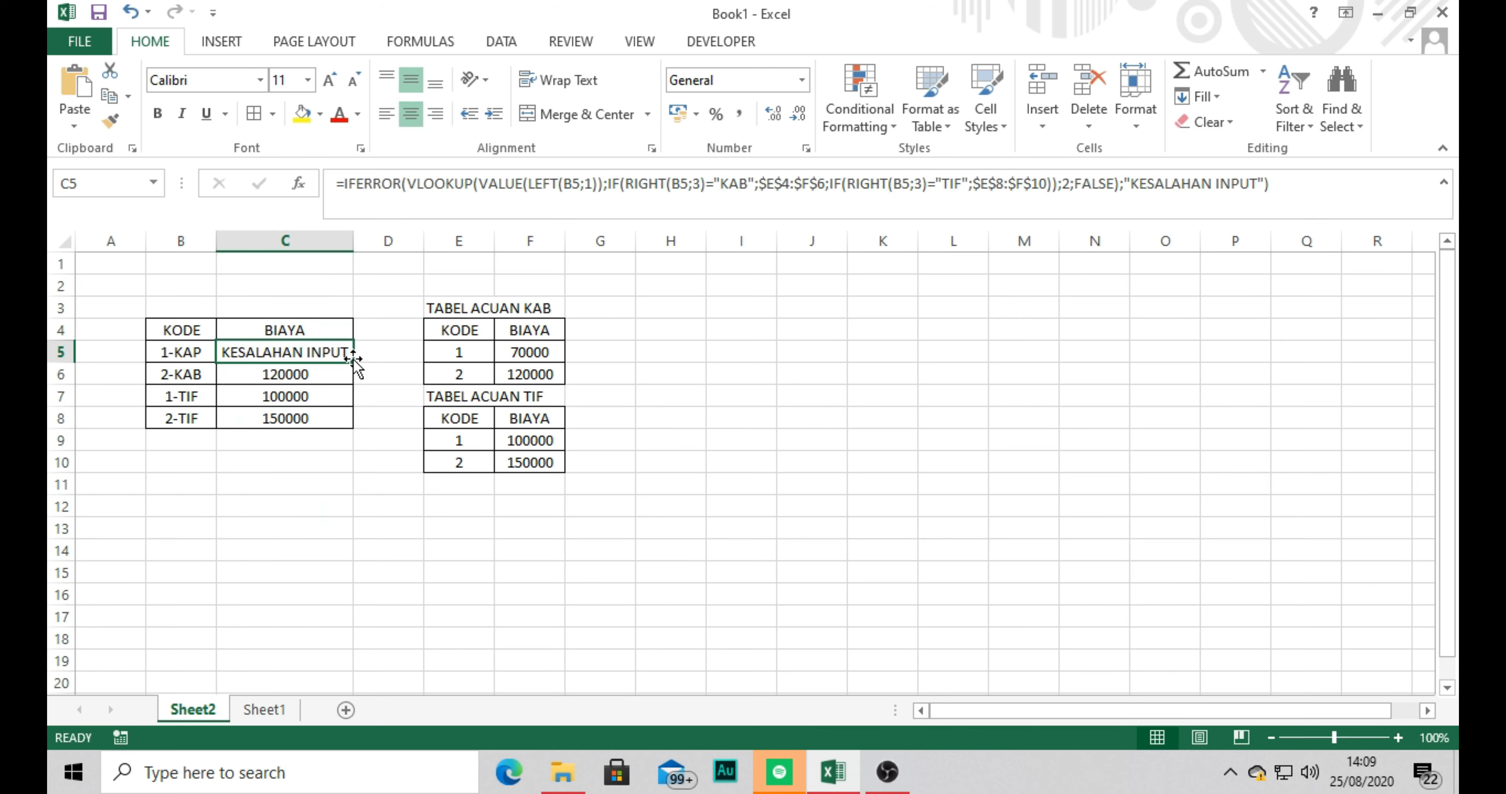
{"action": "left_click_drag", "start_coordinate": [352, 362], "coordinate": [349, 428]}
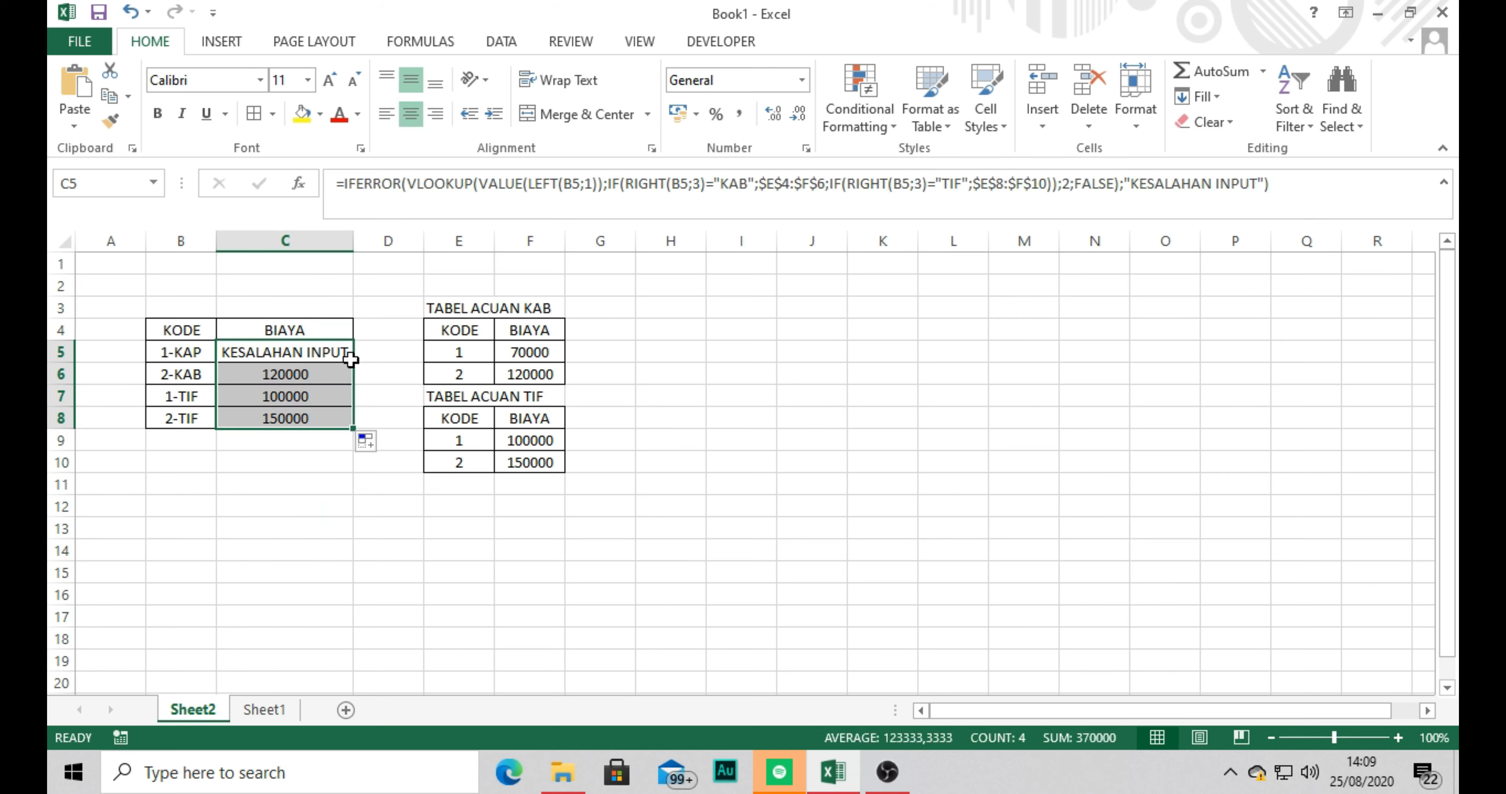
{"action": "left_click", "coordinate": [390, 375]}
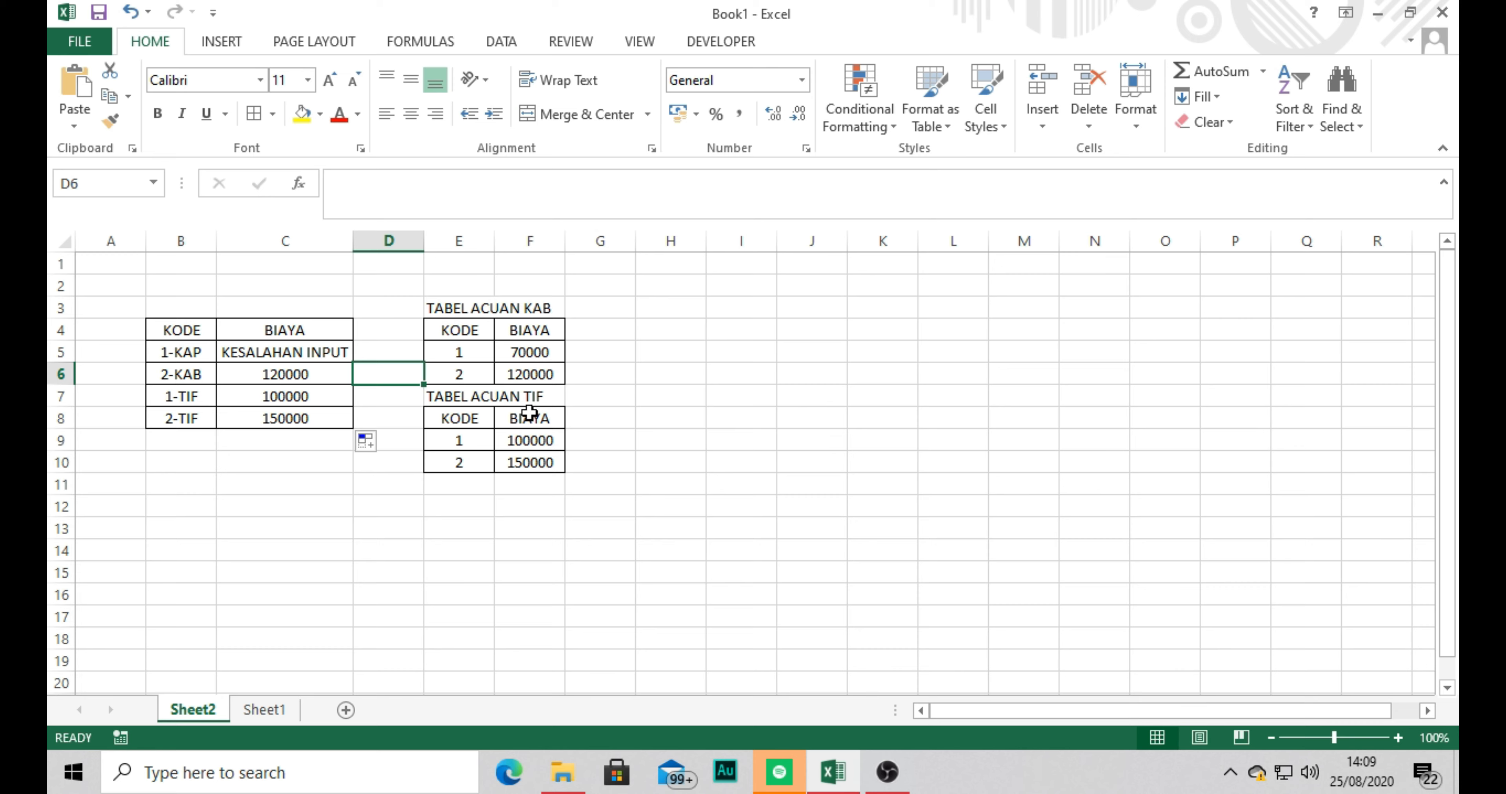
Step: Change the code in B7 to 1-TIR to test the IFERROR formula in that row
{"action": "left_click", "coordinate": [262, 359]}
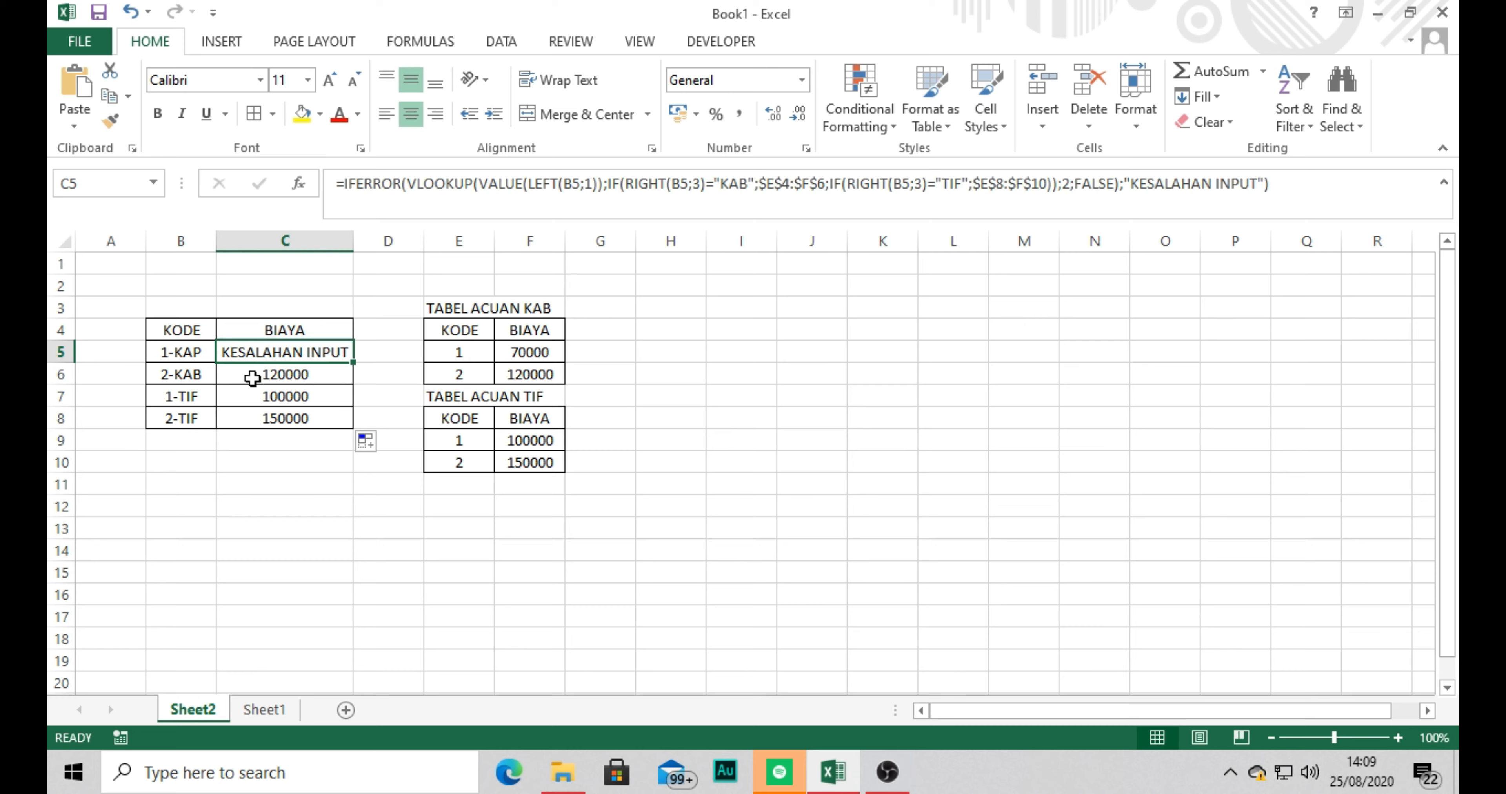
{"action": "left_click", "coordinate": [162, 402]}
{"action": "left_click", "coordinate": [405, 195]}
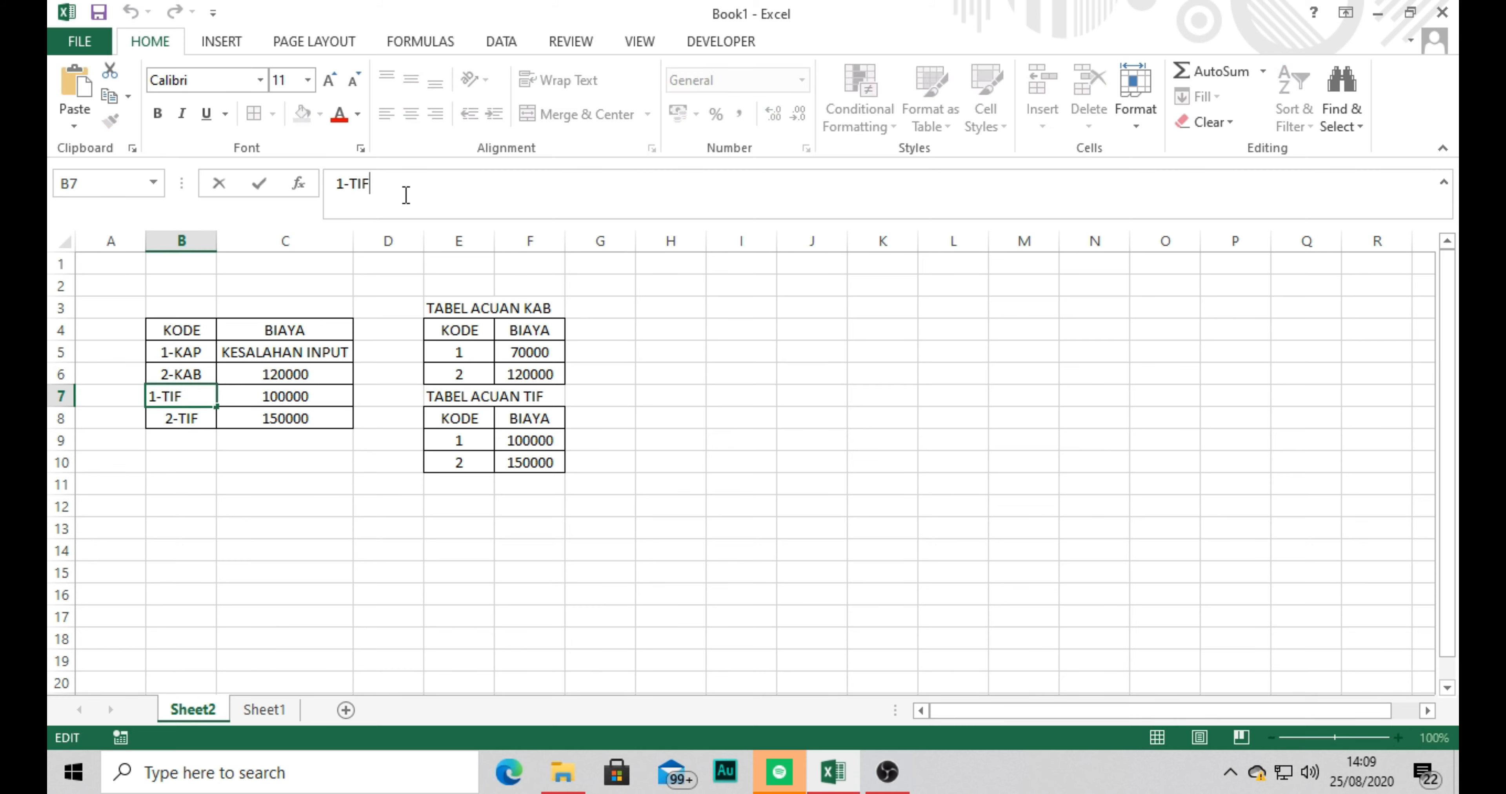
{"action": "key", "text": "BackSpace"}
{"action": "type", "text": "R"}
{"action": "key", "text": "Return"}
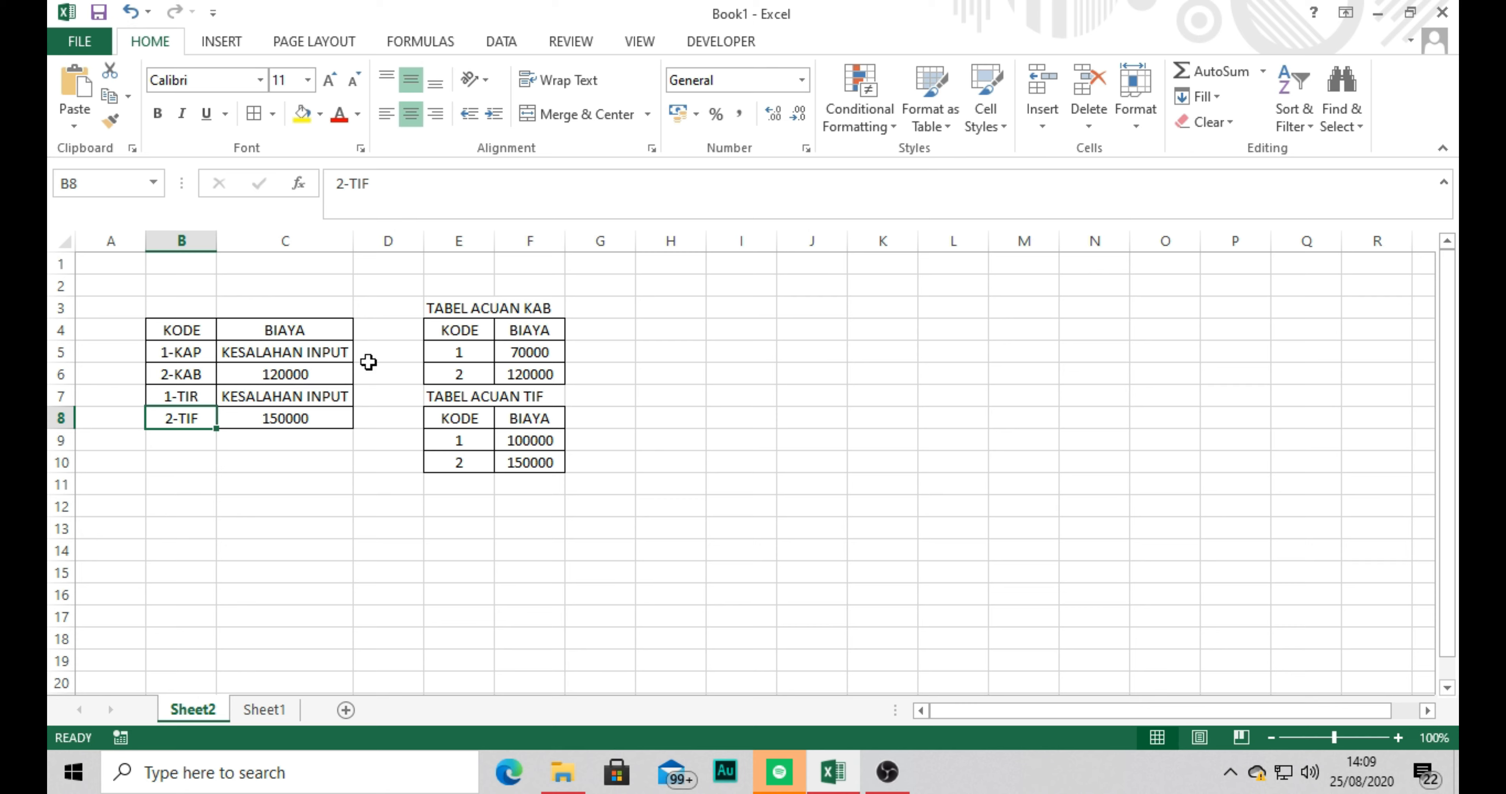
Step: Change the code in B7 to 1-KAB to test the BIAYA lookup with a valid code
{"action": "left_click", "coordinate": [175, 397]}
{"action": "left_click", "coordinate": [397, 192]}
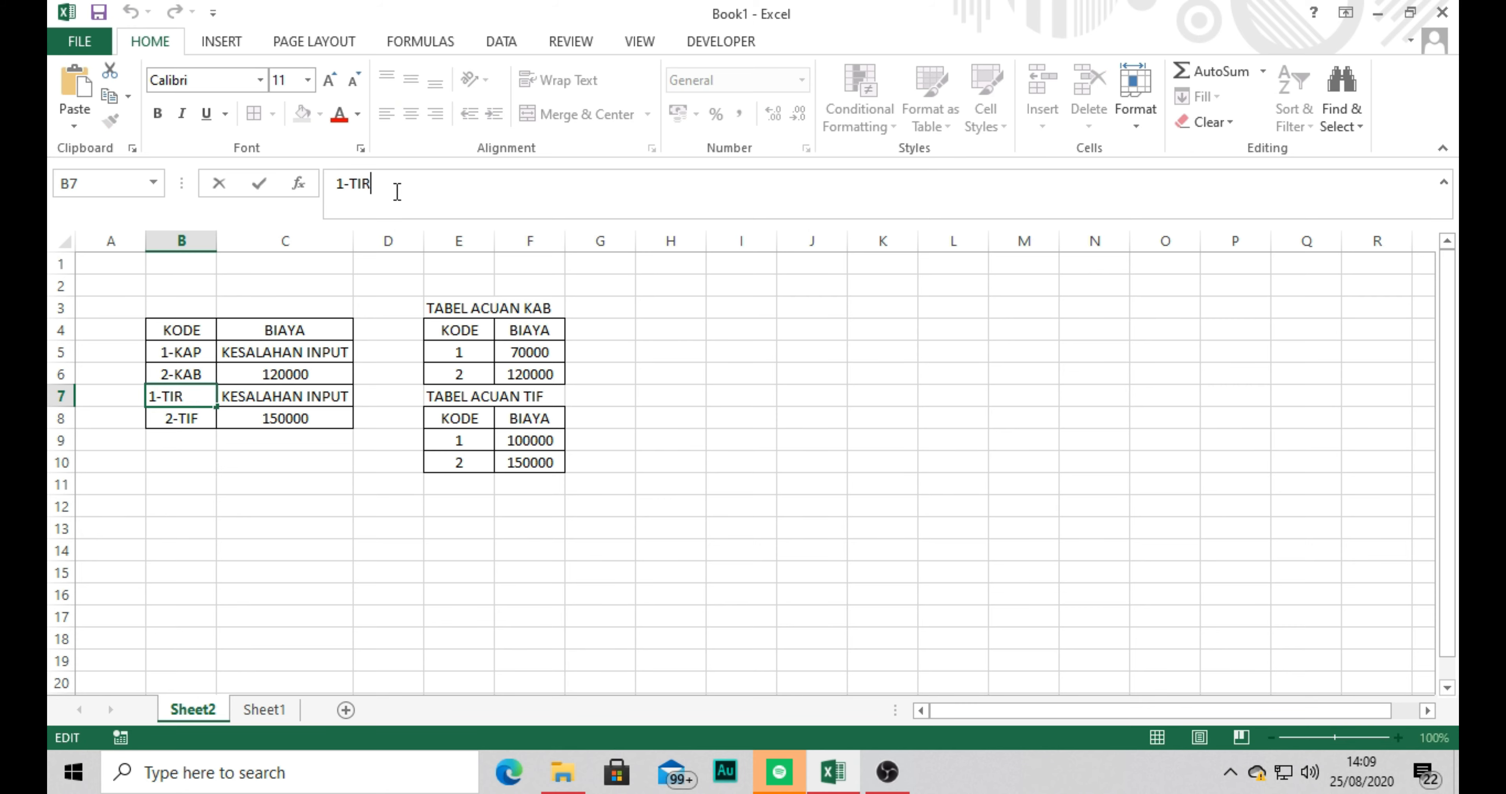
{"action": "key", "text": "BackSpace"}
{"action": "key", "text": "BackSpace"}
{"action": "key", "text": "BackSpace"}
{"action": "type", "text": "KAB"}
{"action": "key", "text": "Return"}
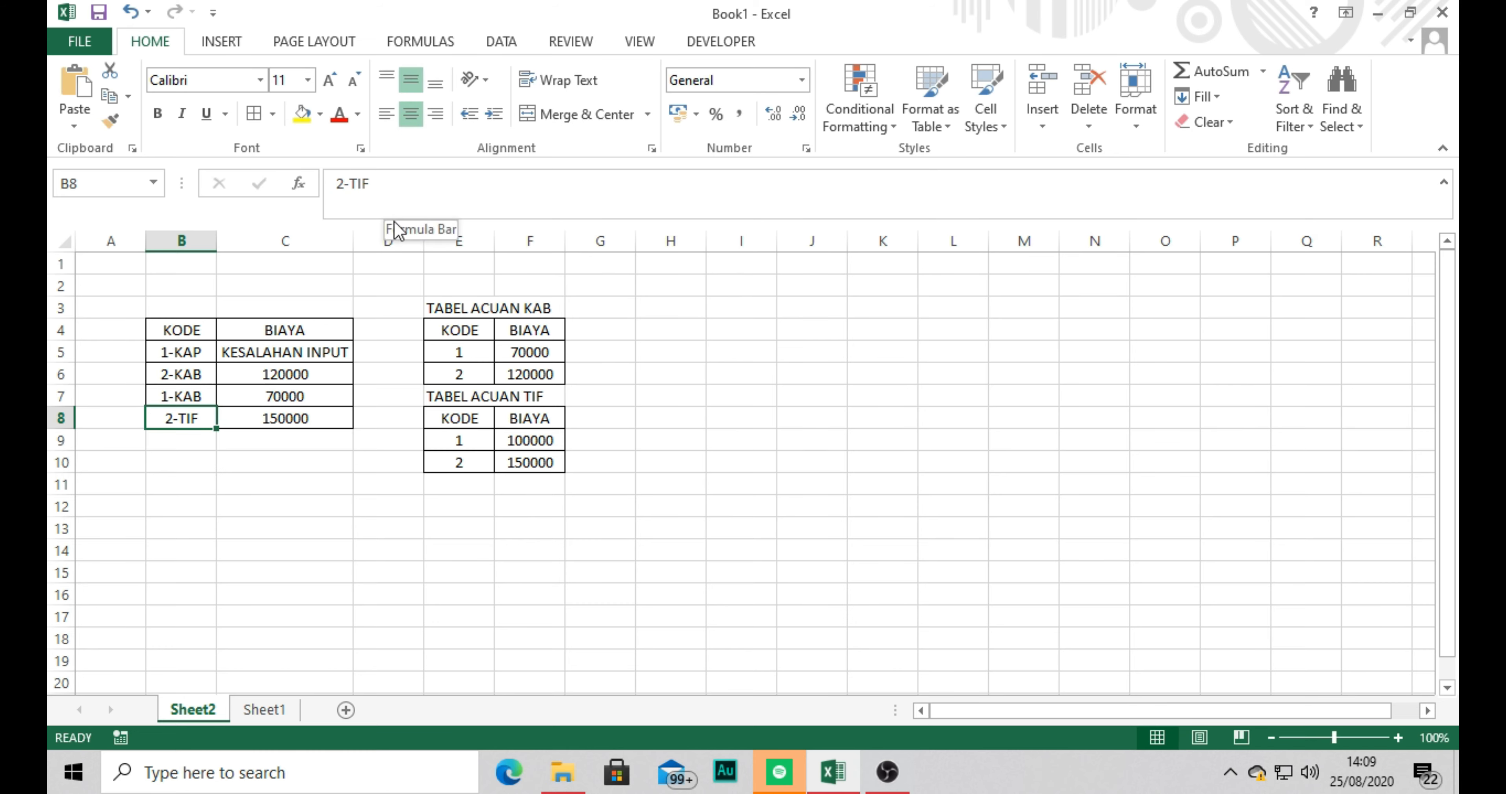
Step: Review the codes and BIAYA results in B4:C8 against the KAB and TIF lookup tables, including the IFERROR formula in C5
{"action": "left_click", "coordinate": [193, 357]}
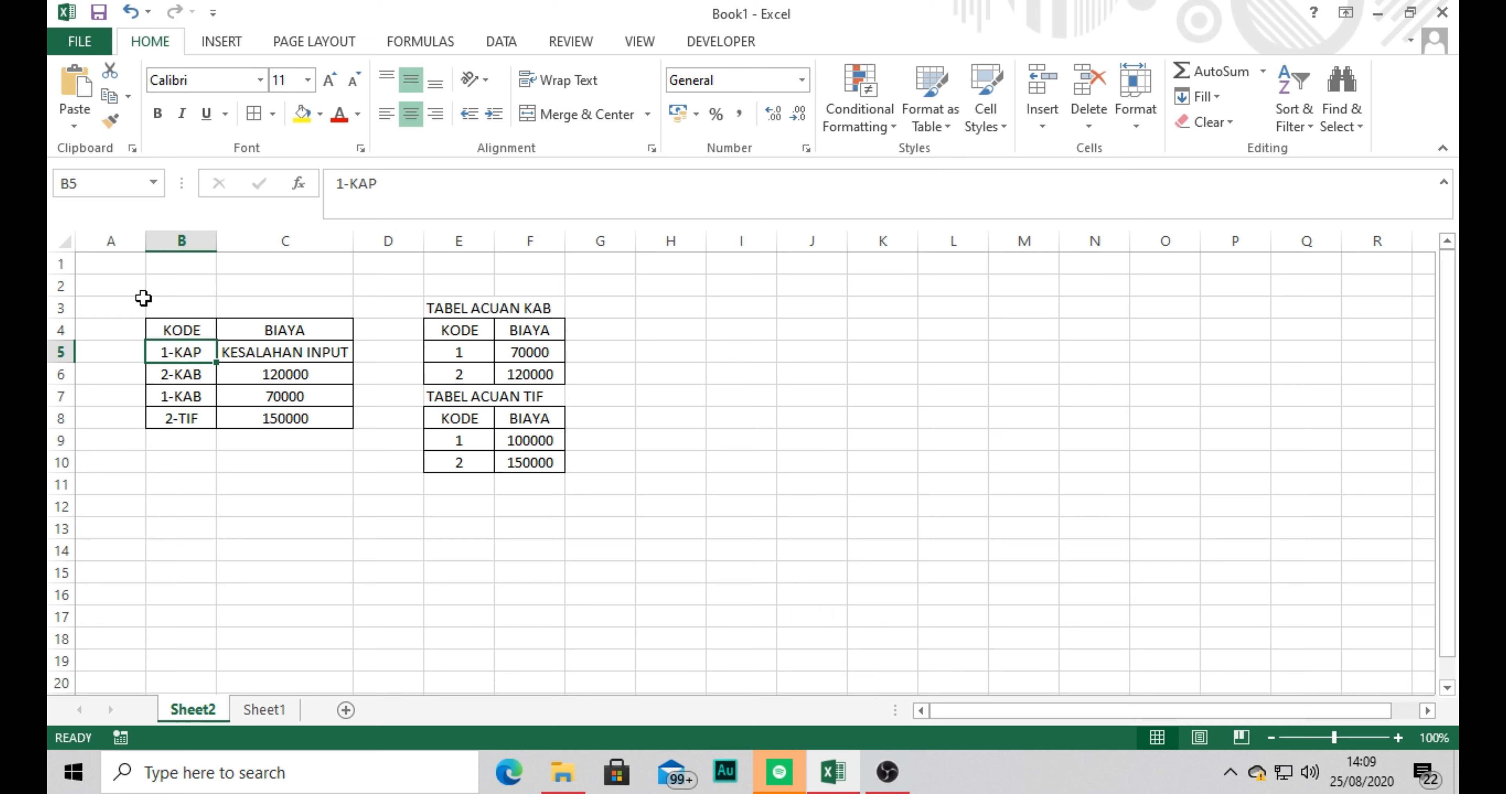
{"action": "left_click_drag", "start_coordinate": [450, 328], "coordinate": [539, 376]}
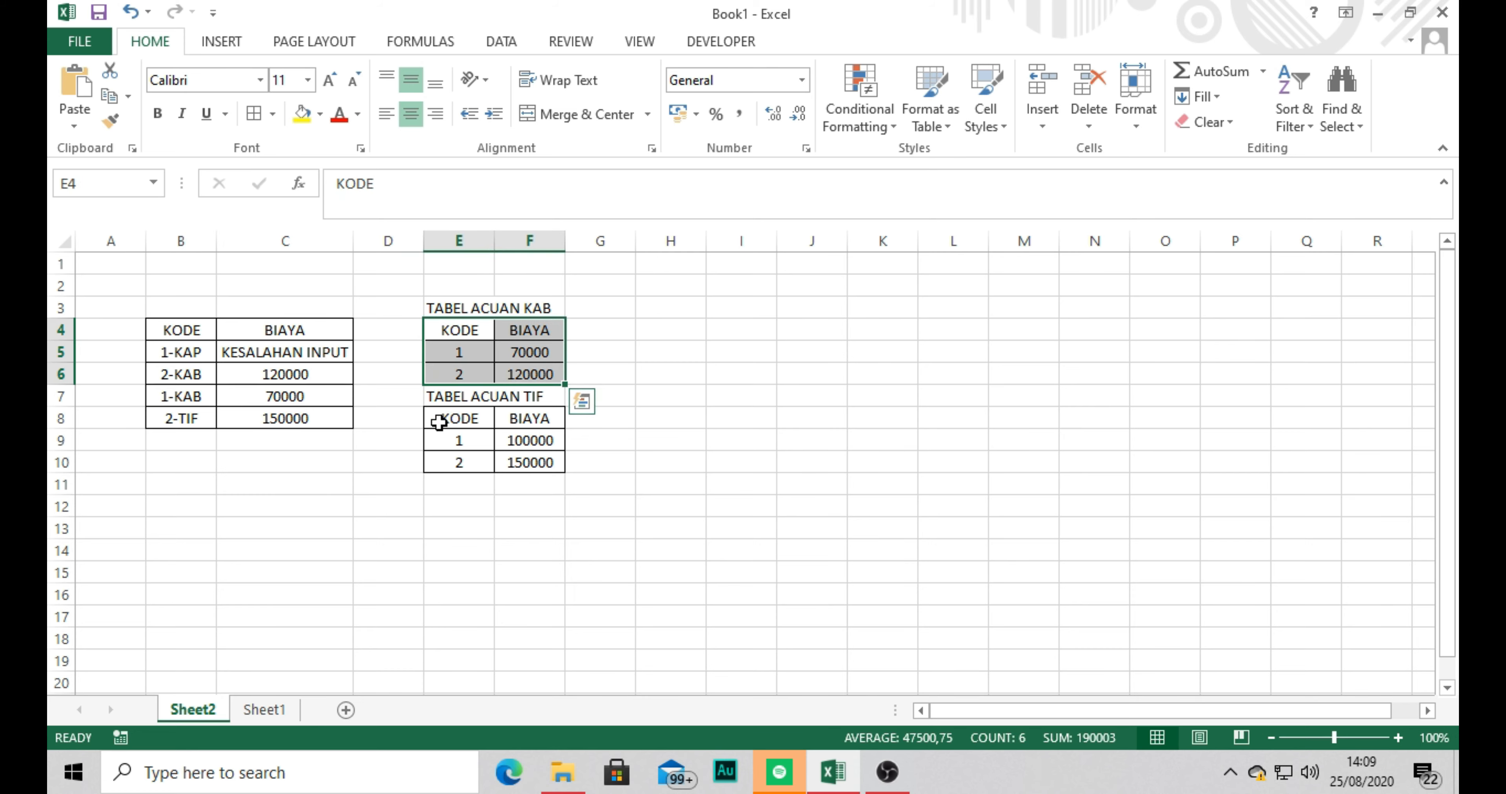
{"action": "left_click_drag", "start_coordinate": [437, 419], "coordinate": [529, 465]}
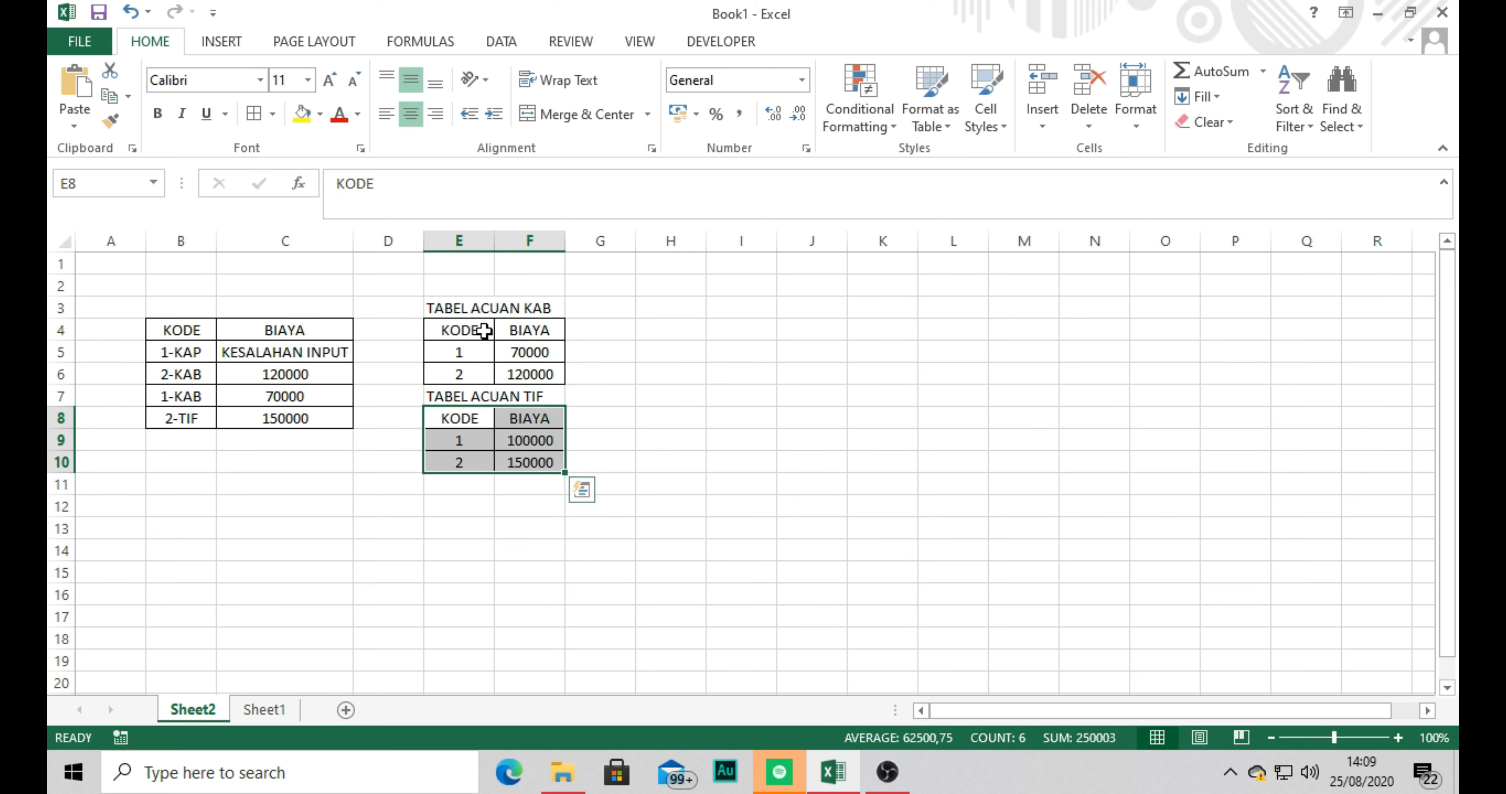
{"action": "left_click", "coordinate": [484, 332]}
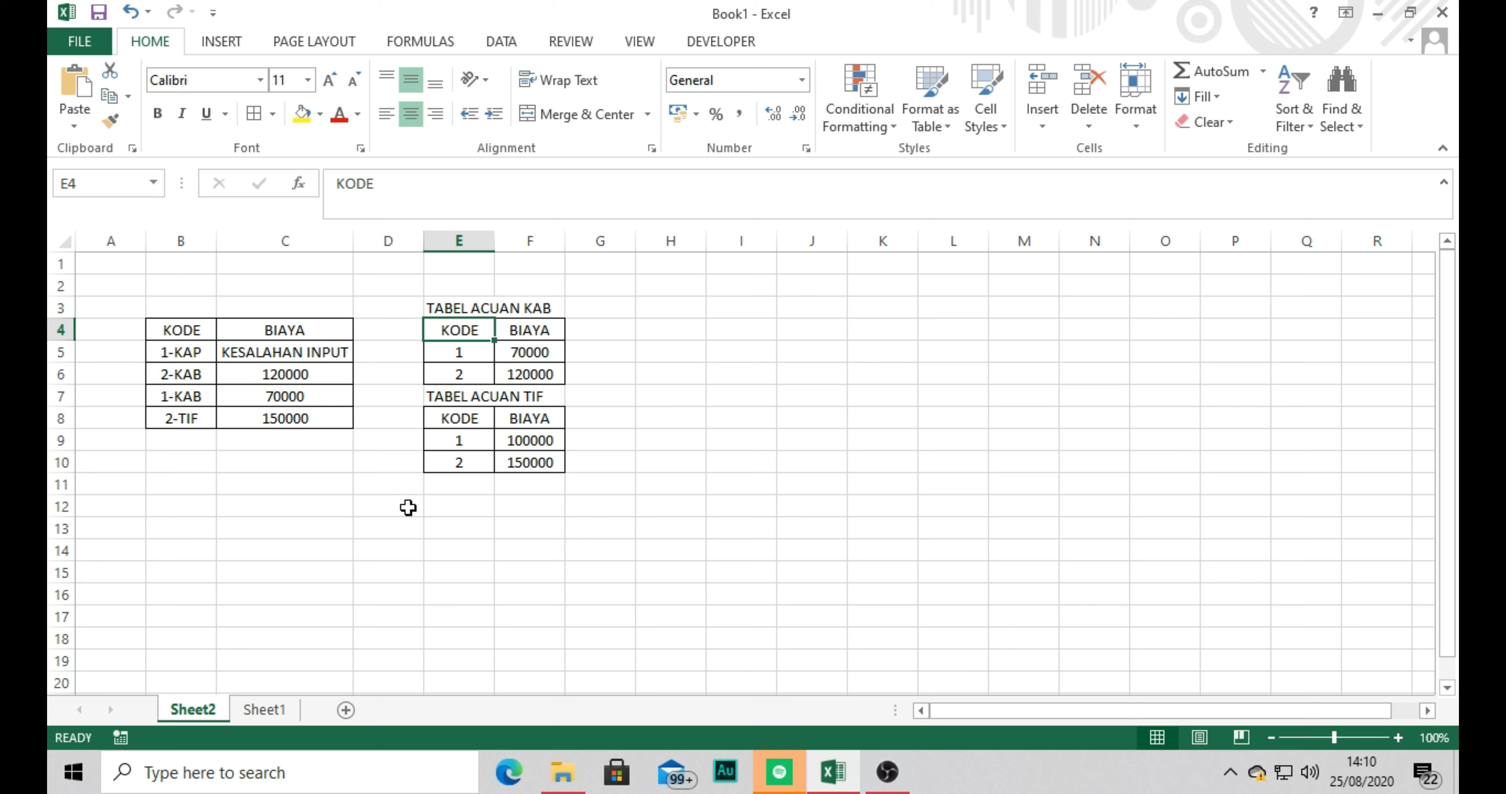
{"action": "left_click", "coordinate": [187, 418]}
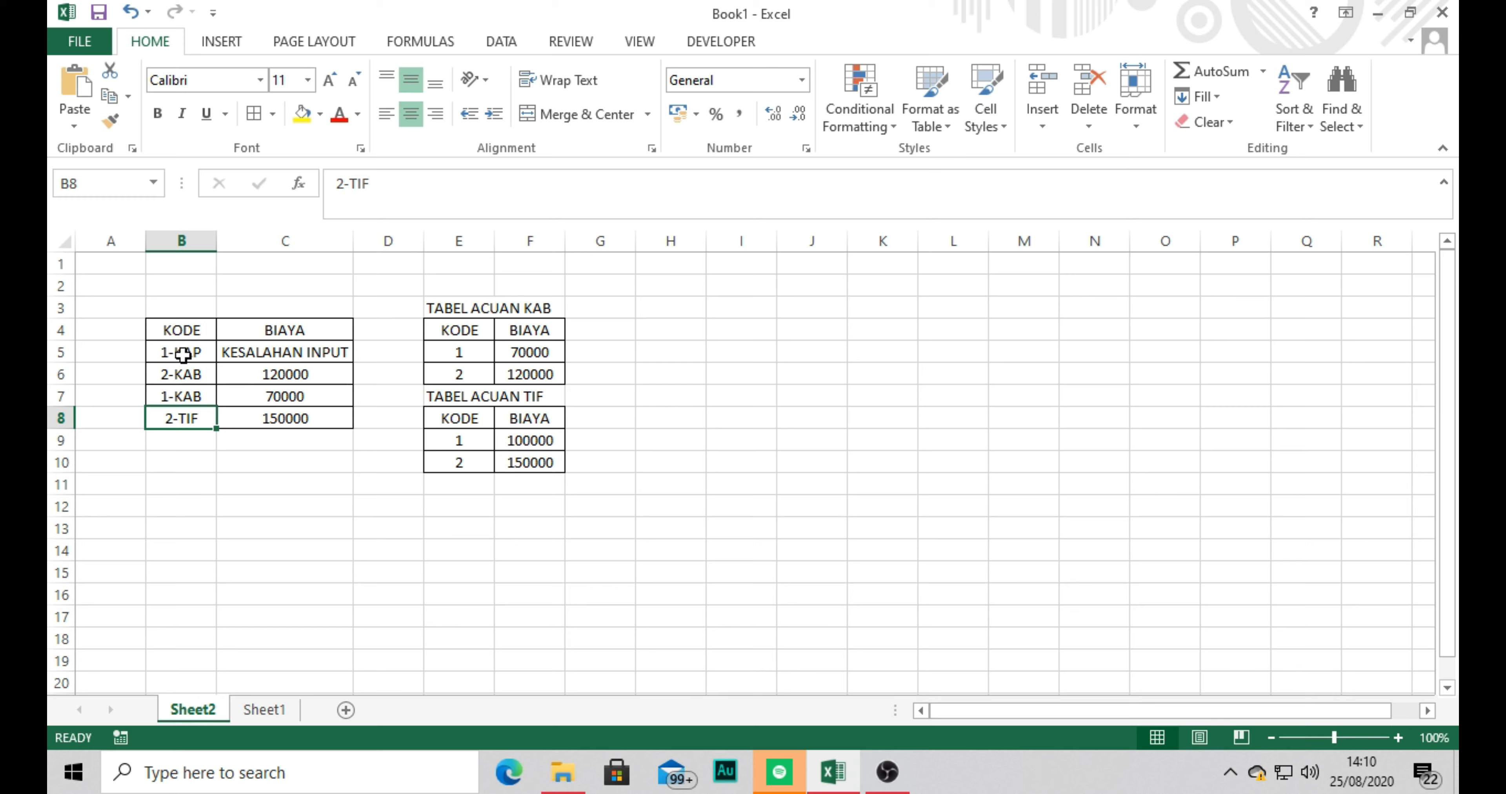
{"action": "left_click_drag", "start_coordinate": [173, 332], "coordinate": [263, 417]}
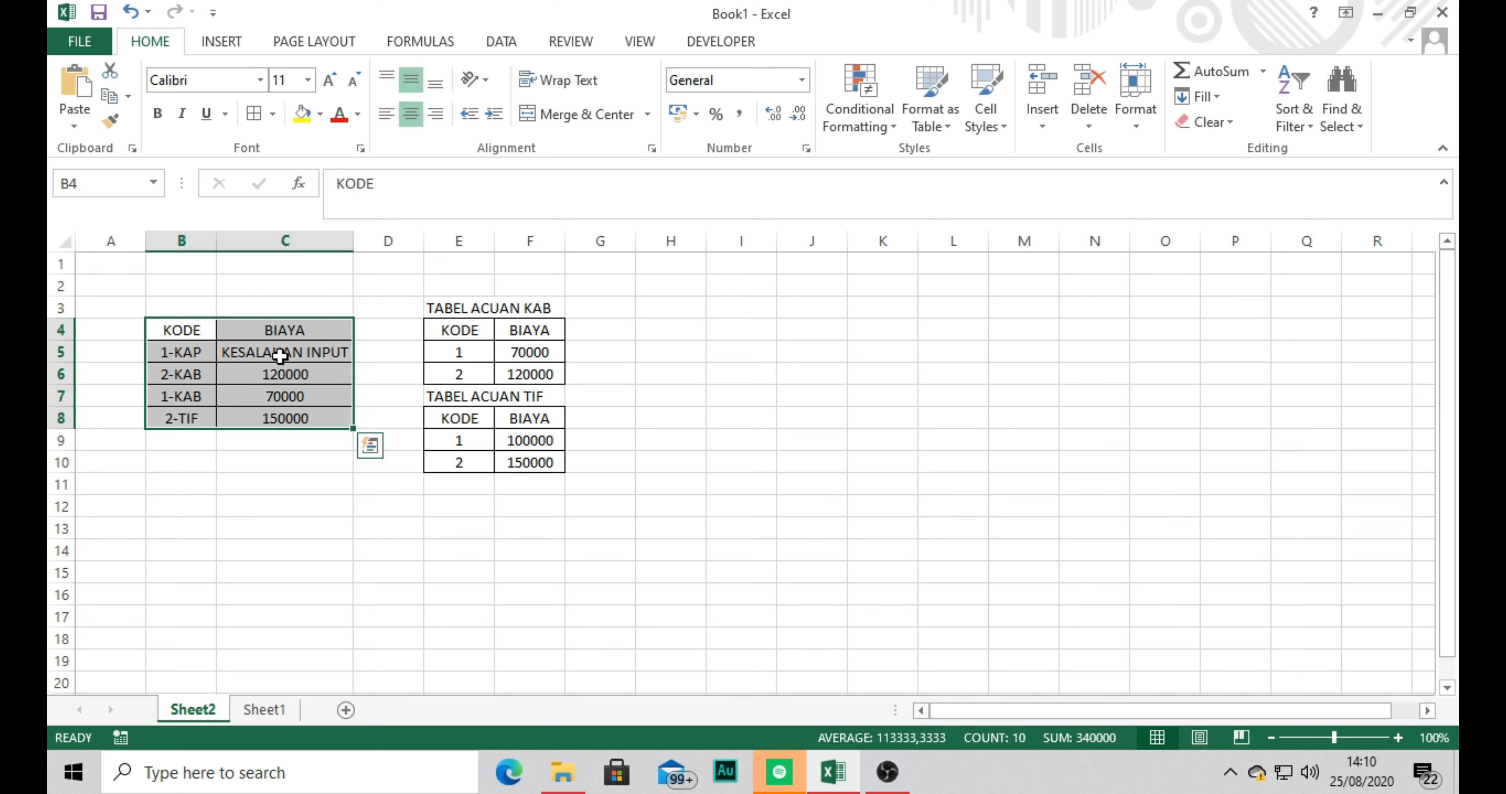
{"action": "left_click_drag", "start_coordinate": [280, 356], "coordinate": [297, 418]}
{"action": "left_click", "coordinate": [491, 336]}
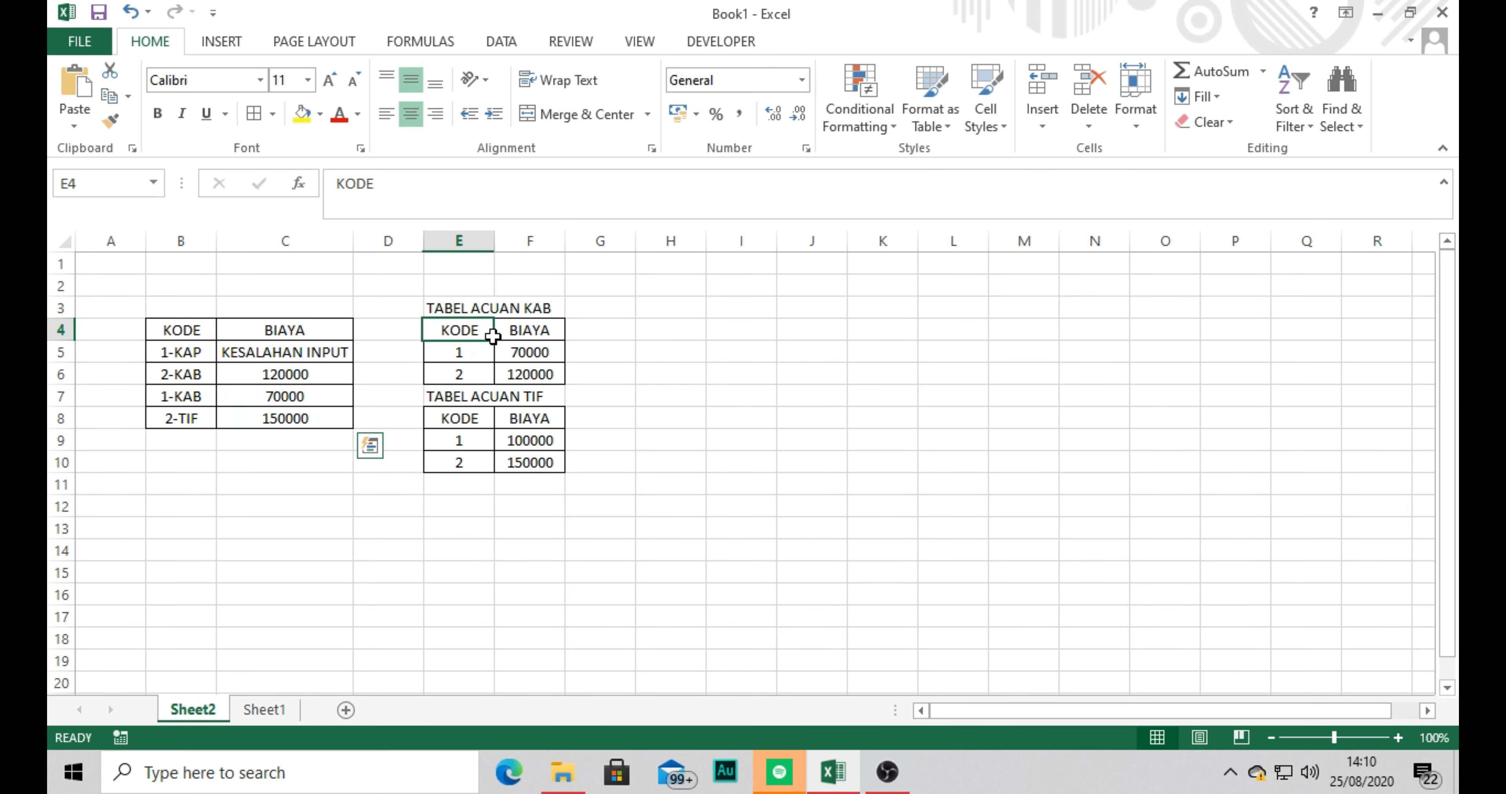
{"action": "left_click_drag", "start_coordinate": [493, 336], "coordinate": [536, 459]}
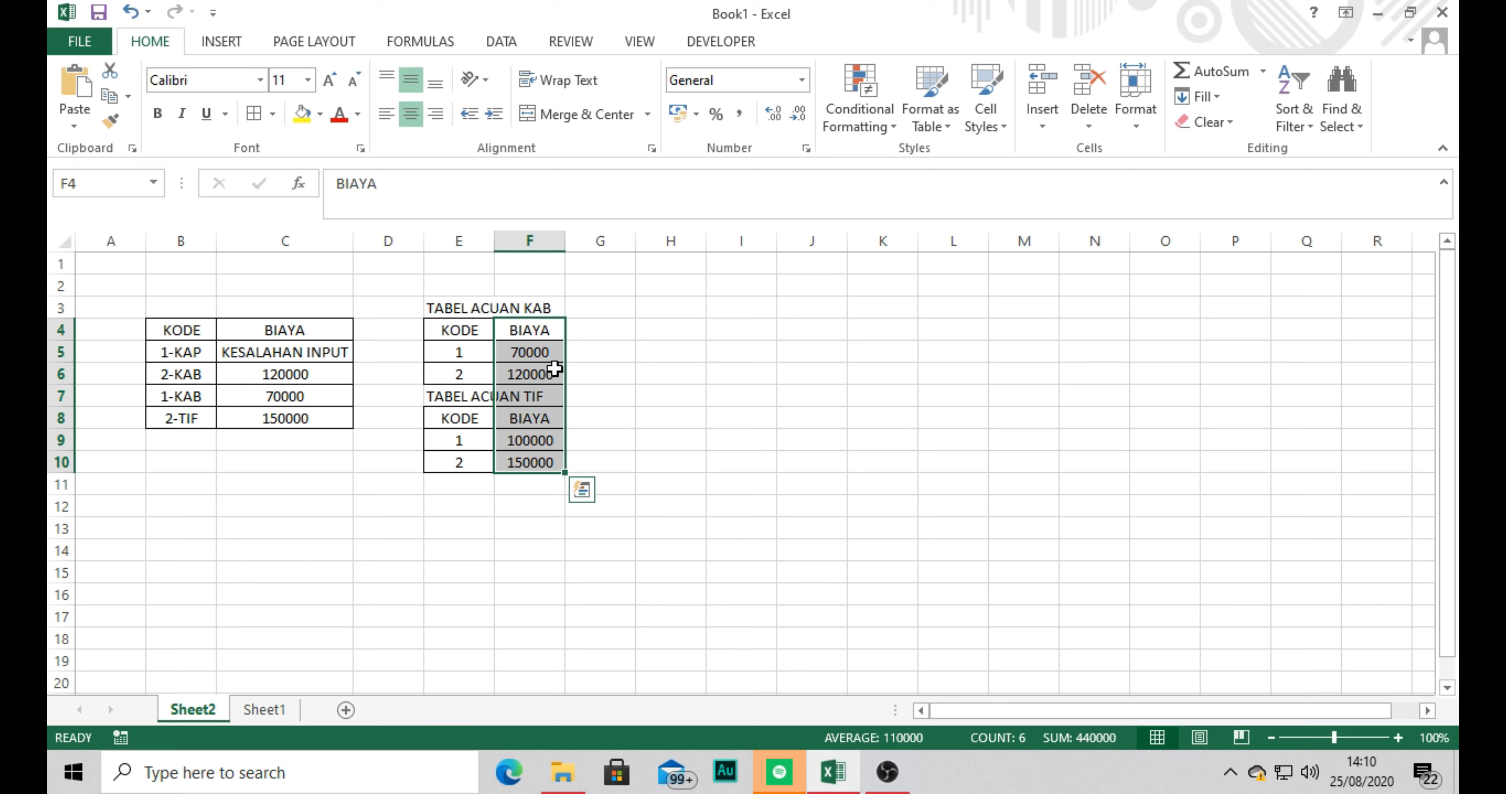
{"action": "left_click", "coordinate": [554, 370]}
{"action": "left_click", "coordinate": [538, 461]}
{"action": "left_click", "coordinate": [528, 403]}
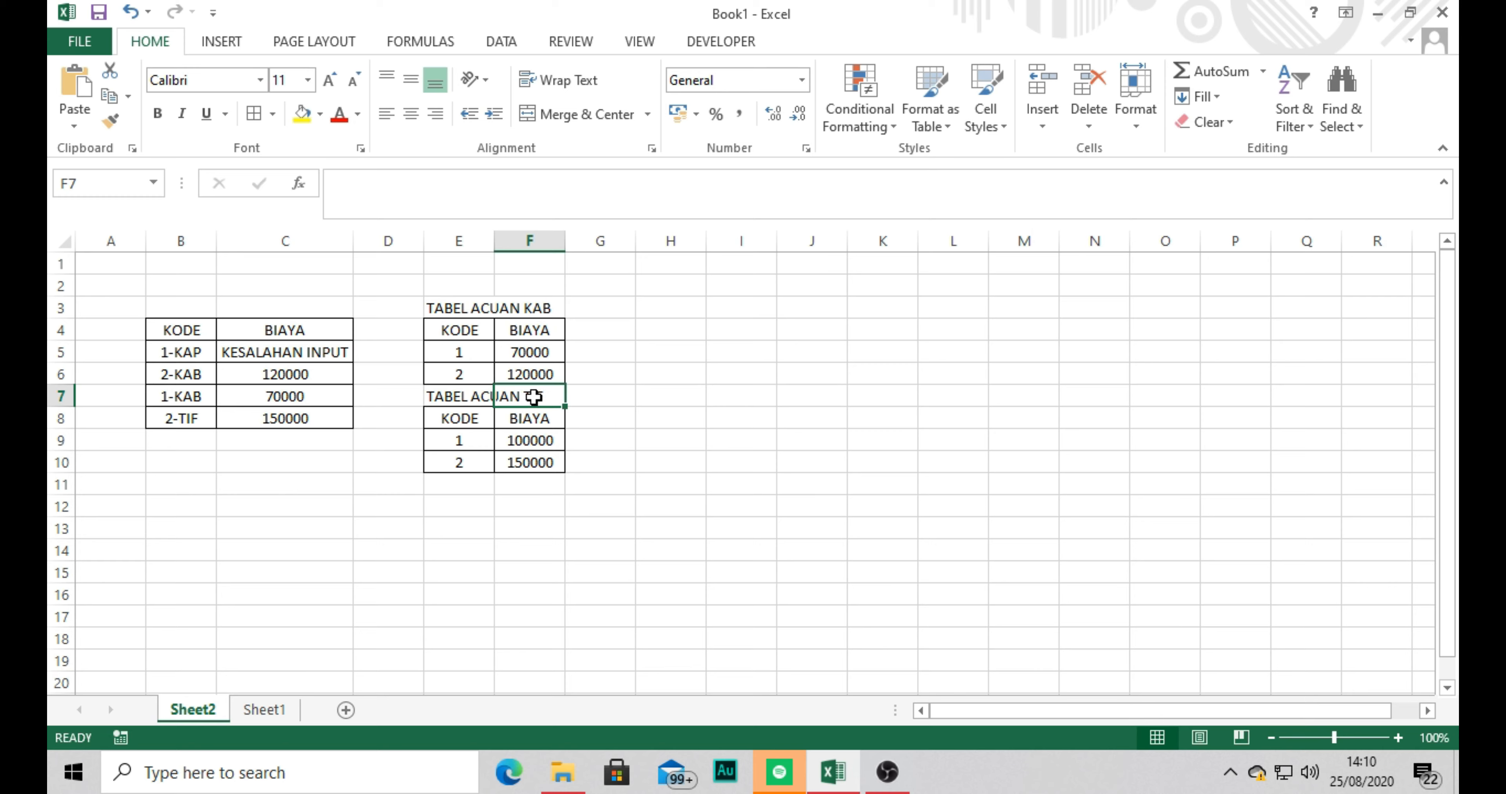
{"action": "left_click", "coordinate": [545, 310]}
{"action": "left_click", "coordinate": [317, 361]}
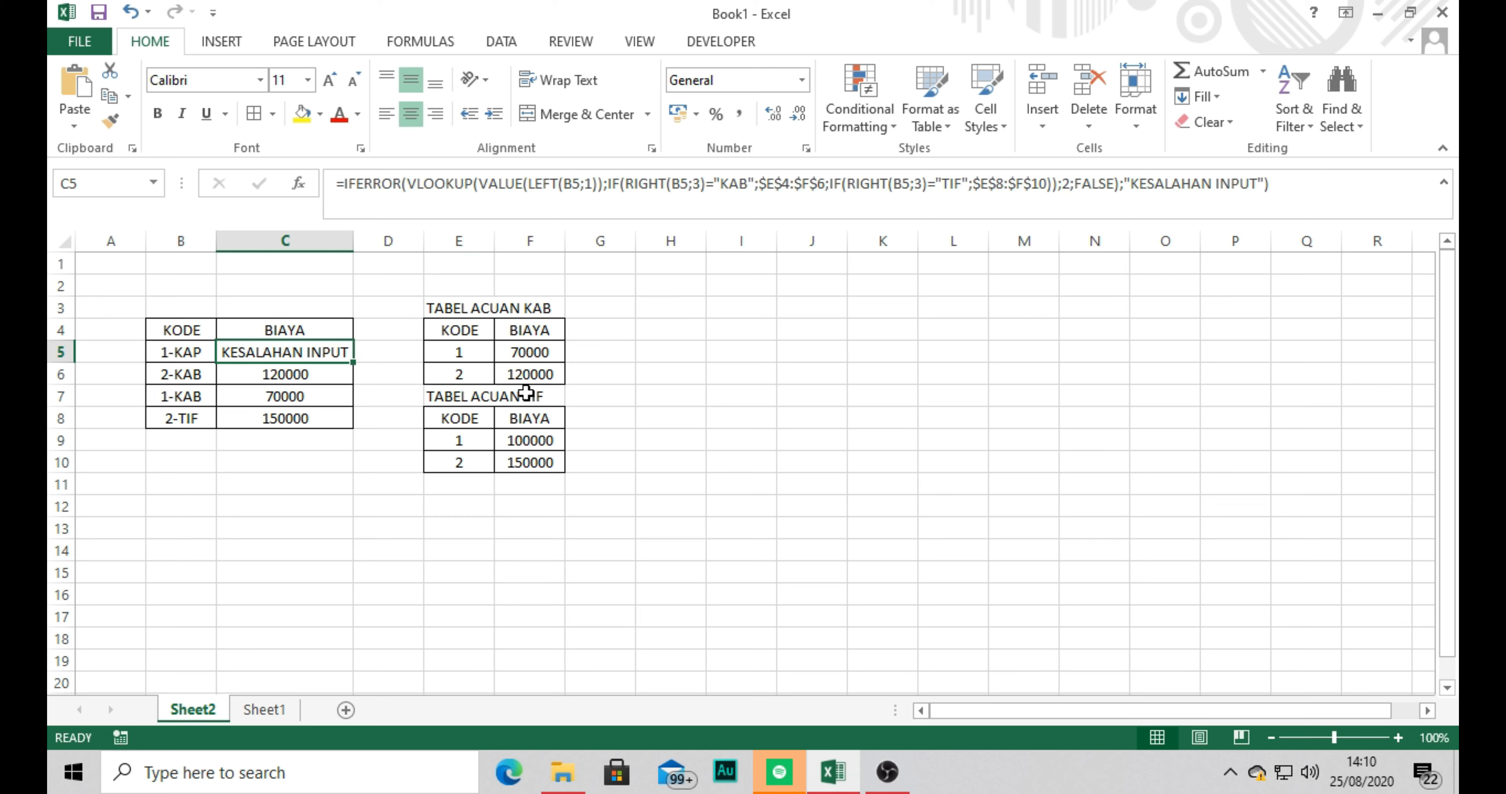
{"action": "left_click", "coordinate": [607, 381]}
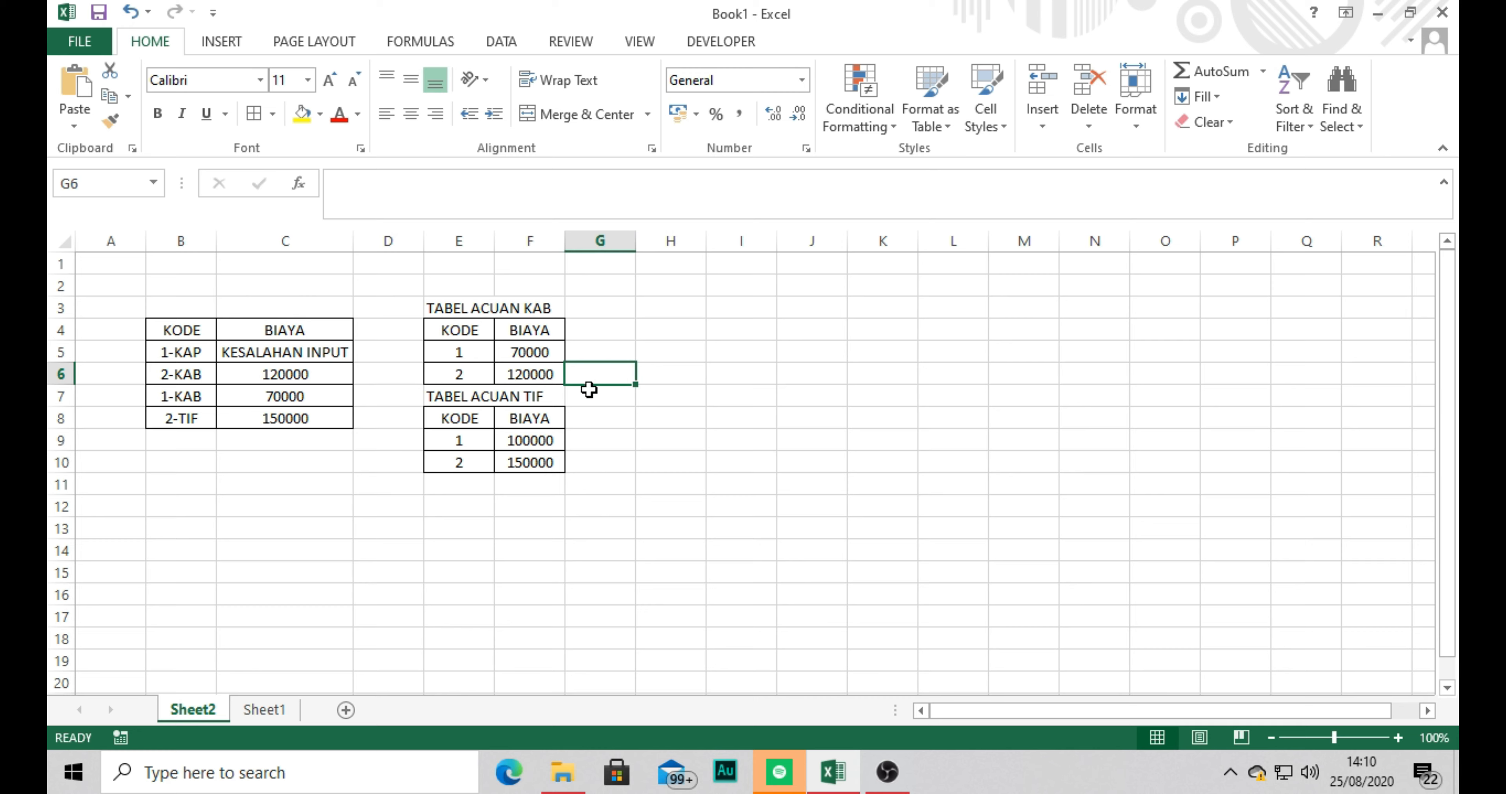